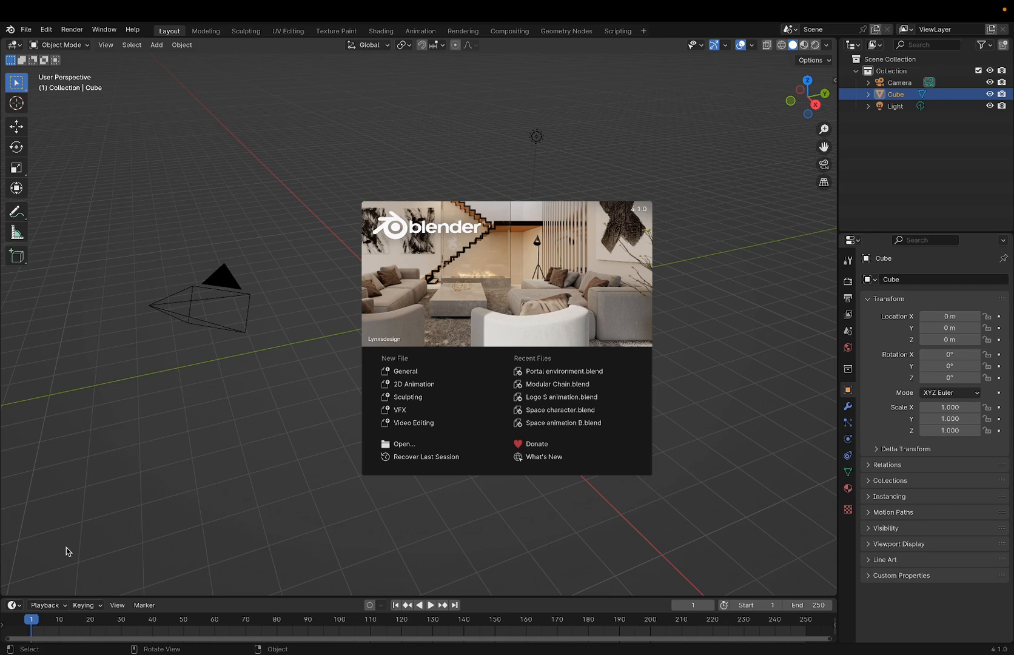
Step: Dismiss the splash screen and delete the default cube from the scene
click(228, 512)
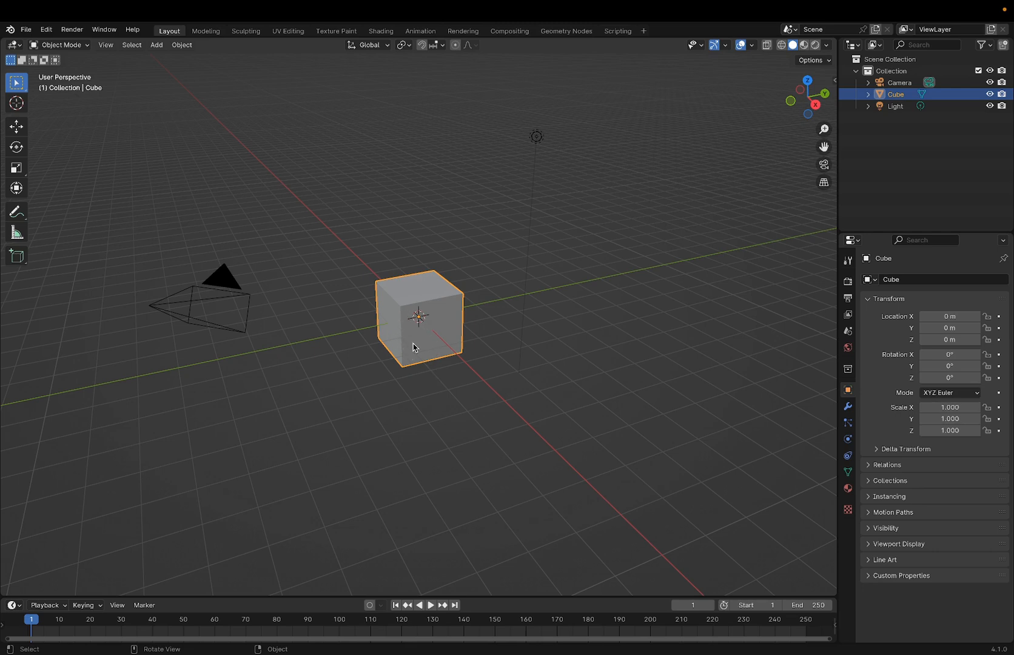
key(x)
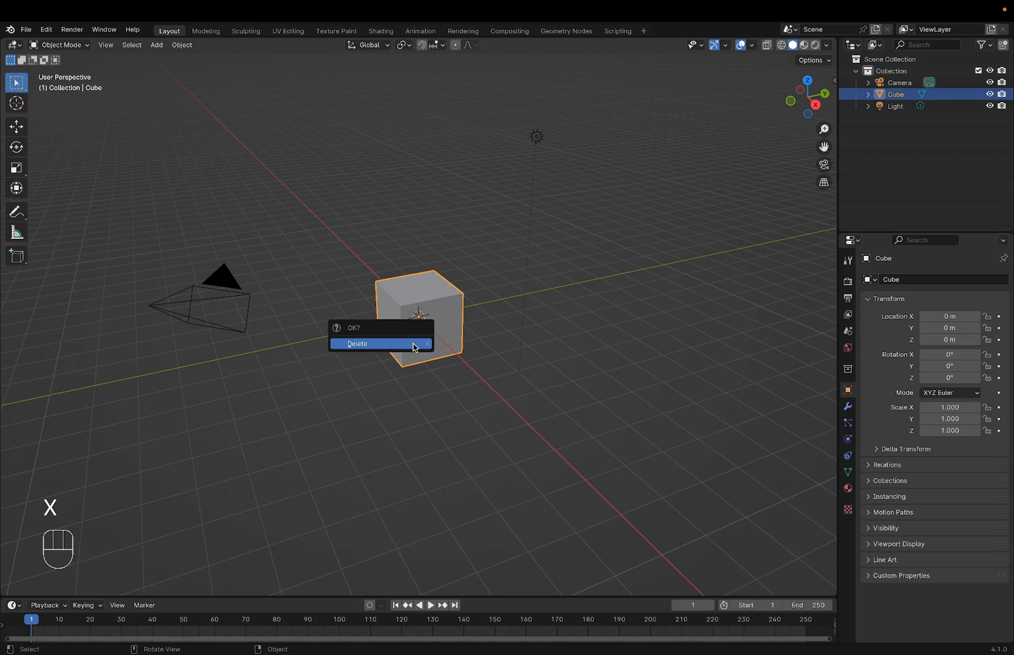
click(414, 344)
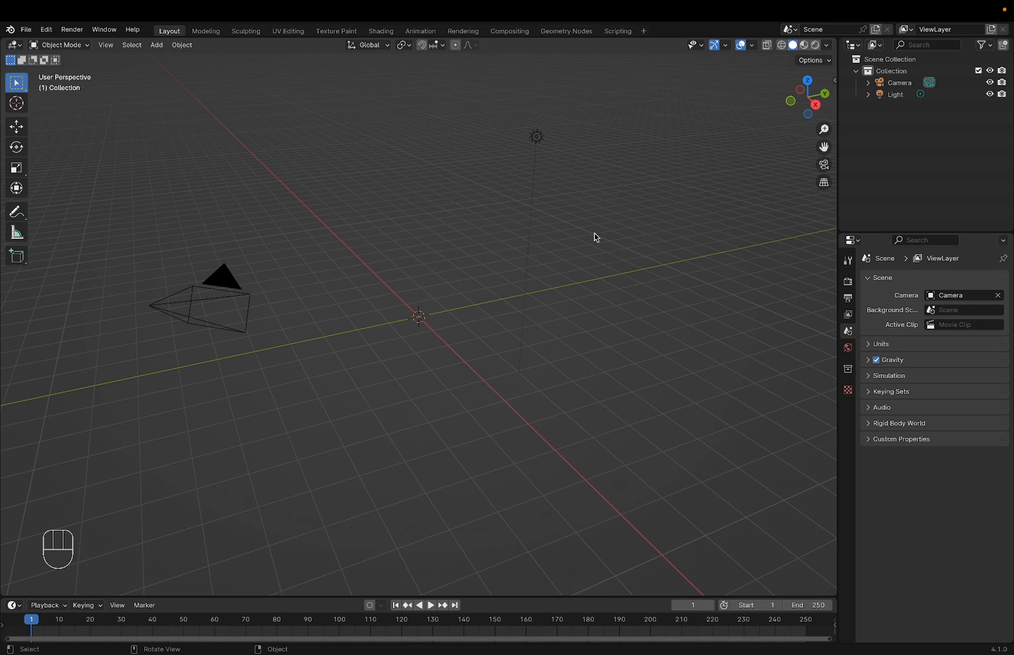
middle_click(414, 337)
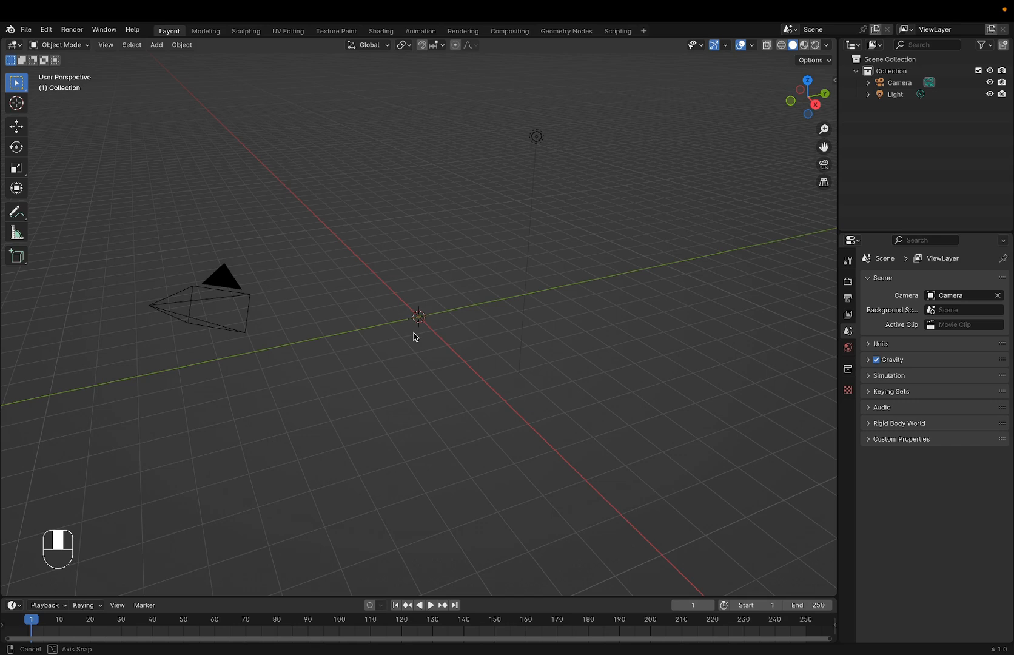
mouse_move(414, 336)
mouse_down()
mouse_move(435, 356)
mouse_move(466, 355)
mouse_move(480, 335)
mouse_move(470, 314)
mouse_move(392, 306)
mouse_move(351, 315)
mouse_move(340, 338)
mouse_move(378, 356)
mouse_move(419, 335)
mouse_up()
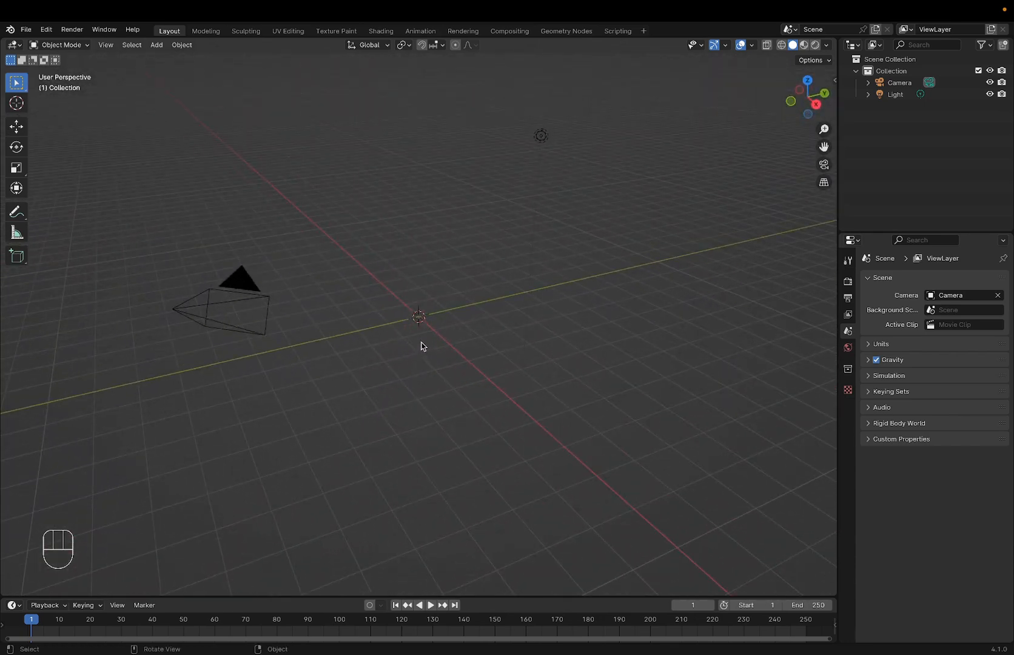
drag(418, 349, 126, 175)
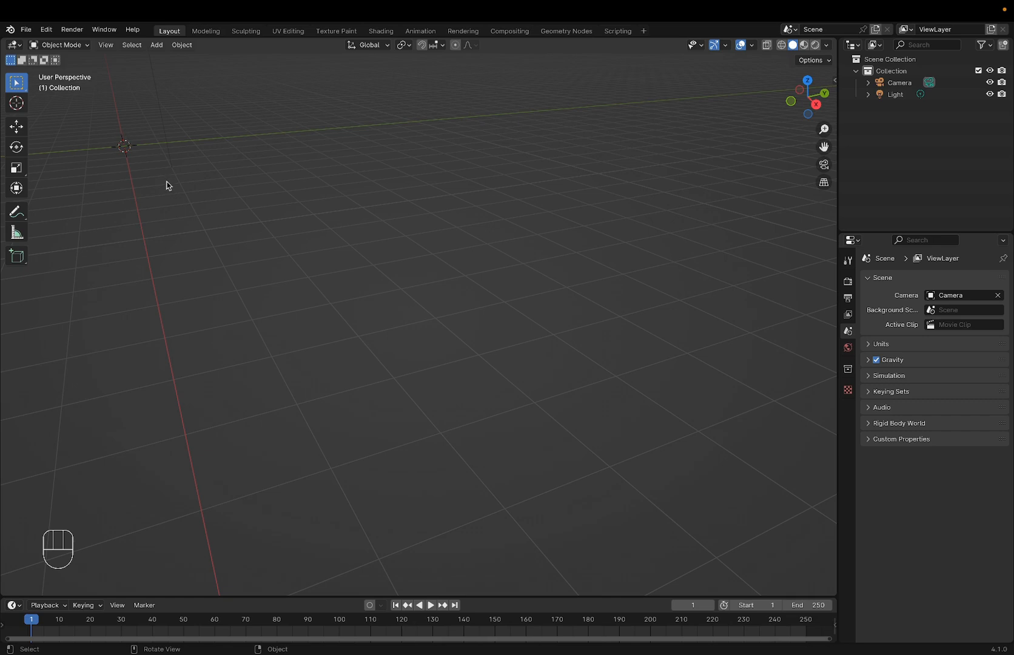
key(shift)
drag(172, 186, 494, 353)
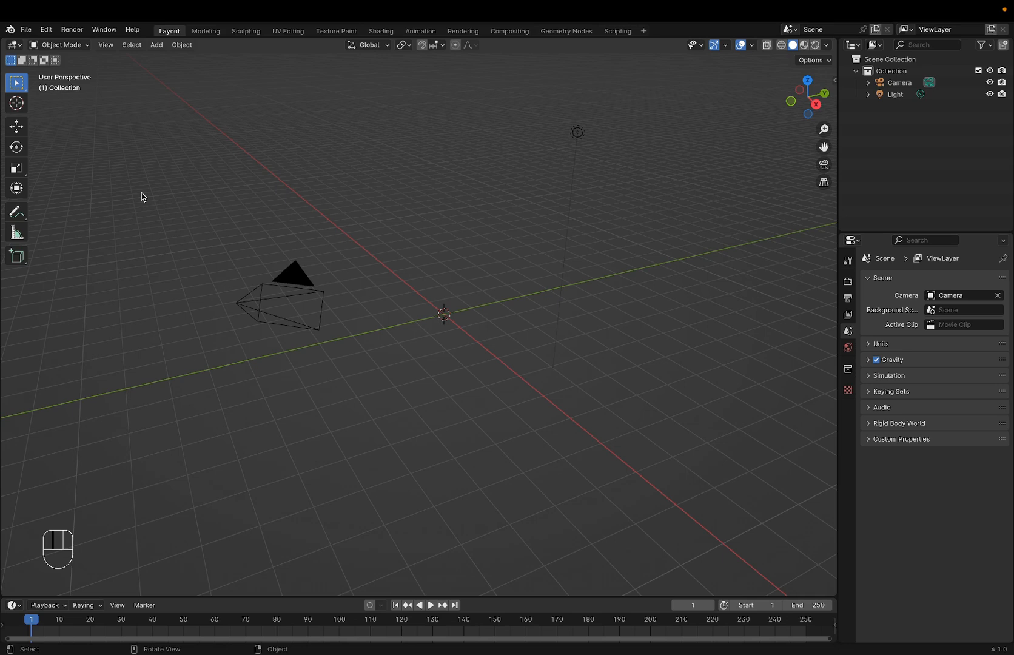
key(Tab)
click(474, 358)
key(Tab)
Step: Add a text object at the world origin and view it from the top
key(shift)
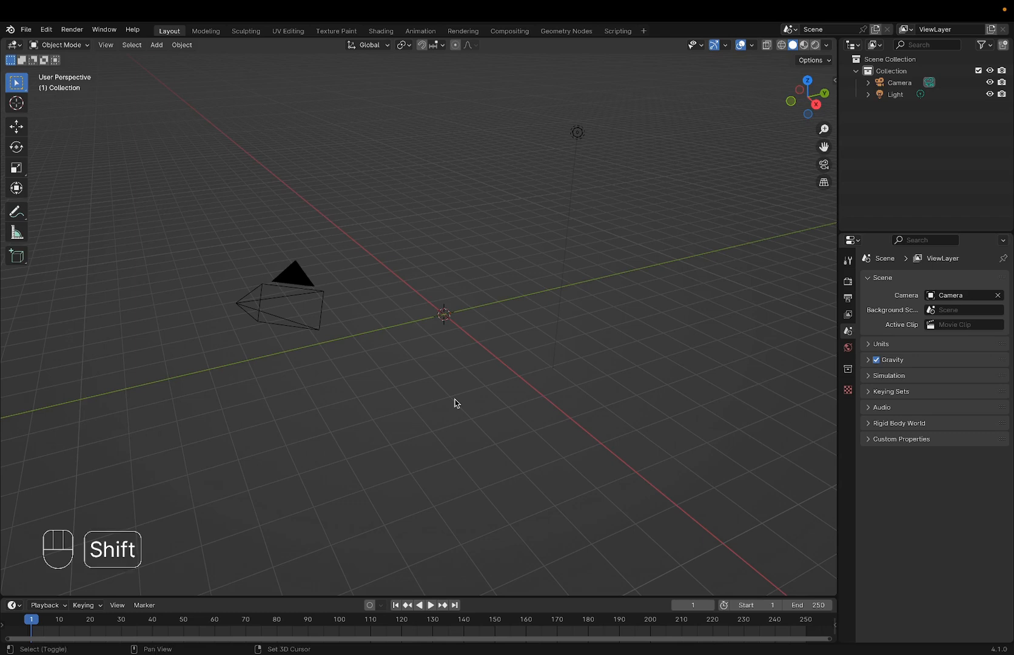
key(shift+a)
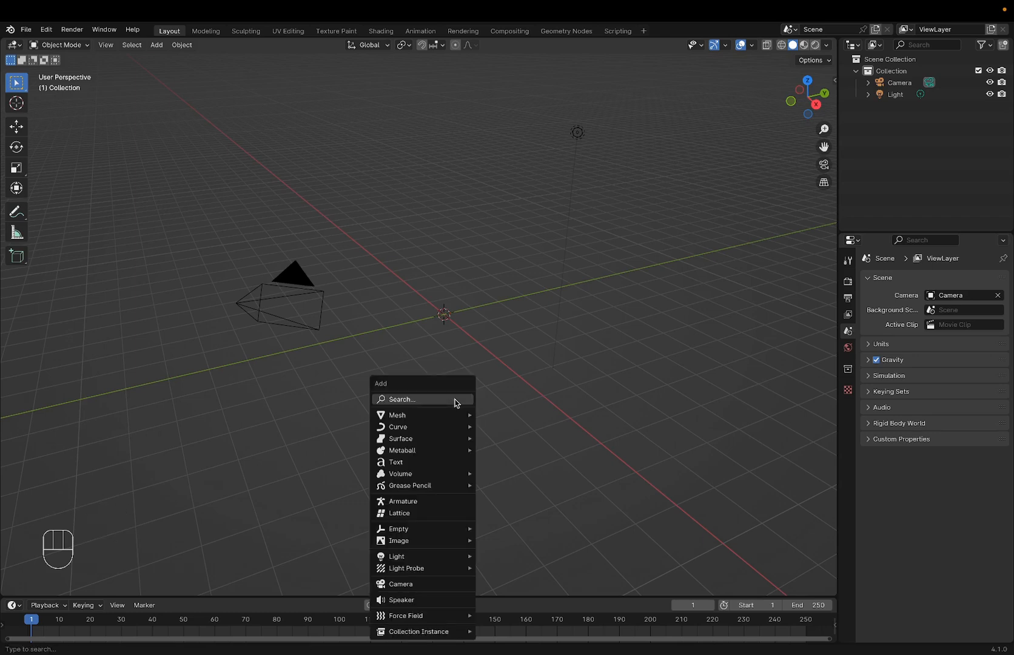
click(399, 464)
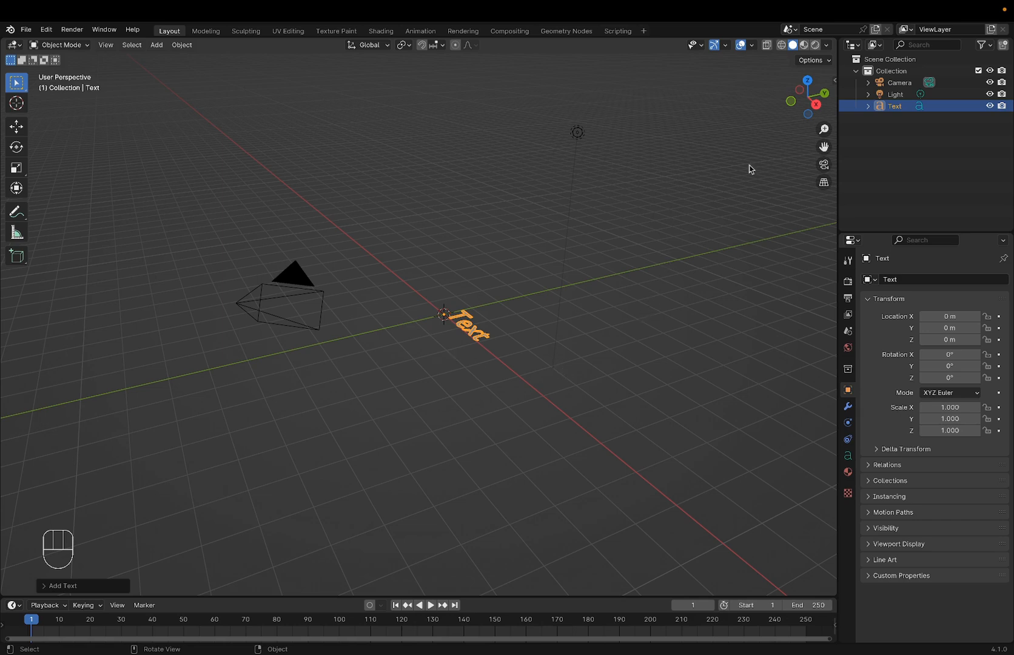
click(808, 83)
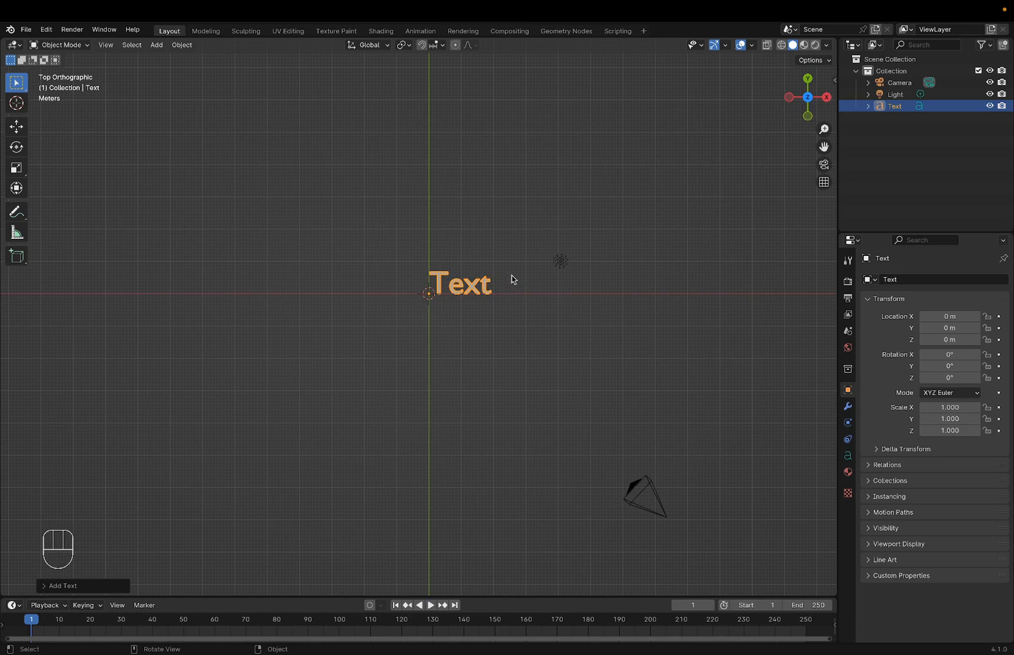
scroll(511, 279, up, 5)
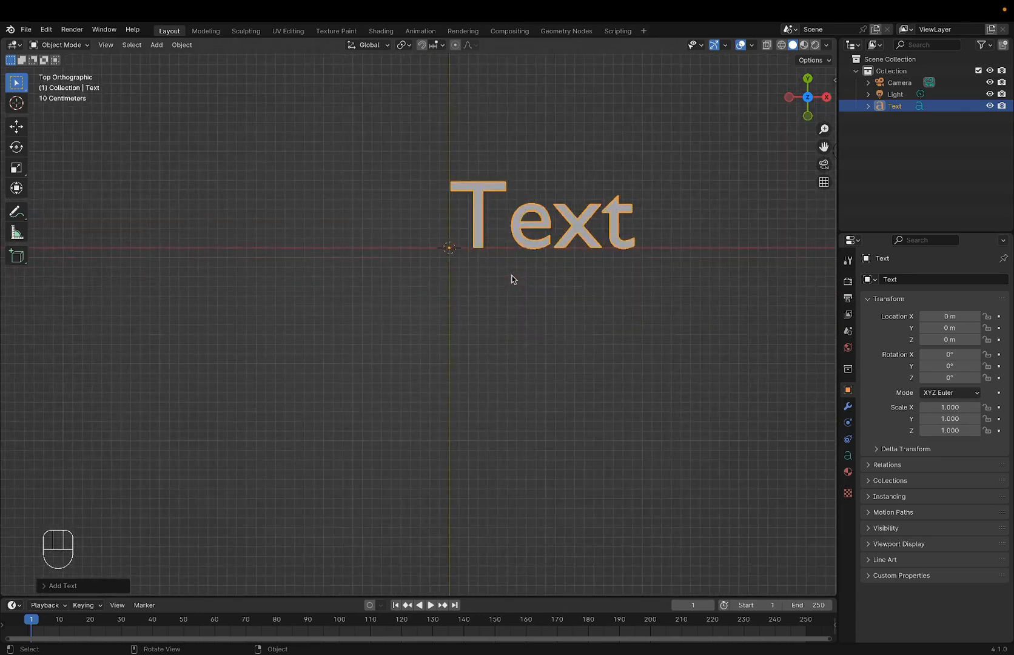
scroll(512, 279, down, 4)
scroll(512, 279, up, 3)
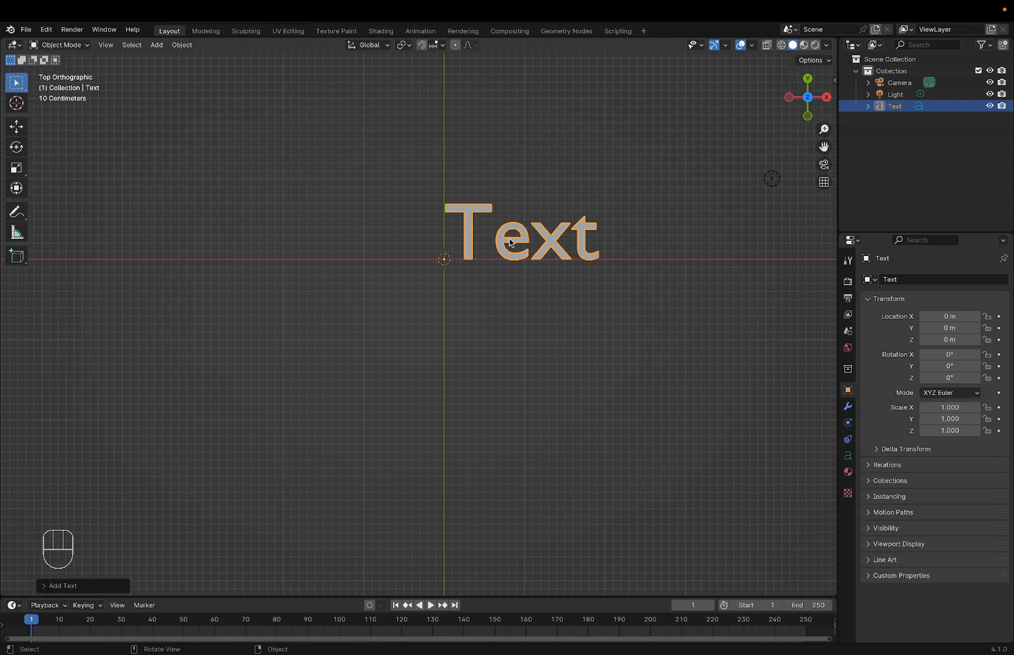
Step: Replace the text object's default wording with "VectorStyler" and return to Object Mode
click(550, 241)
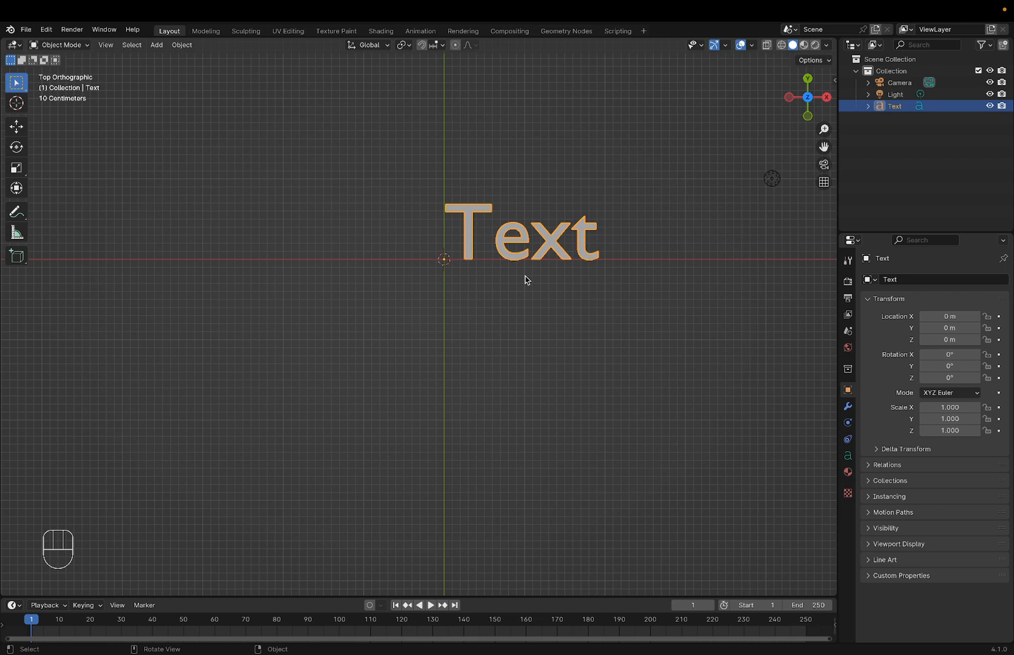
key(Tab)
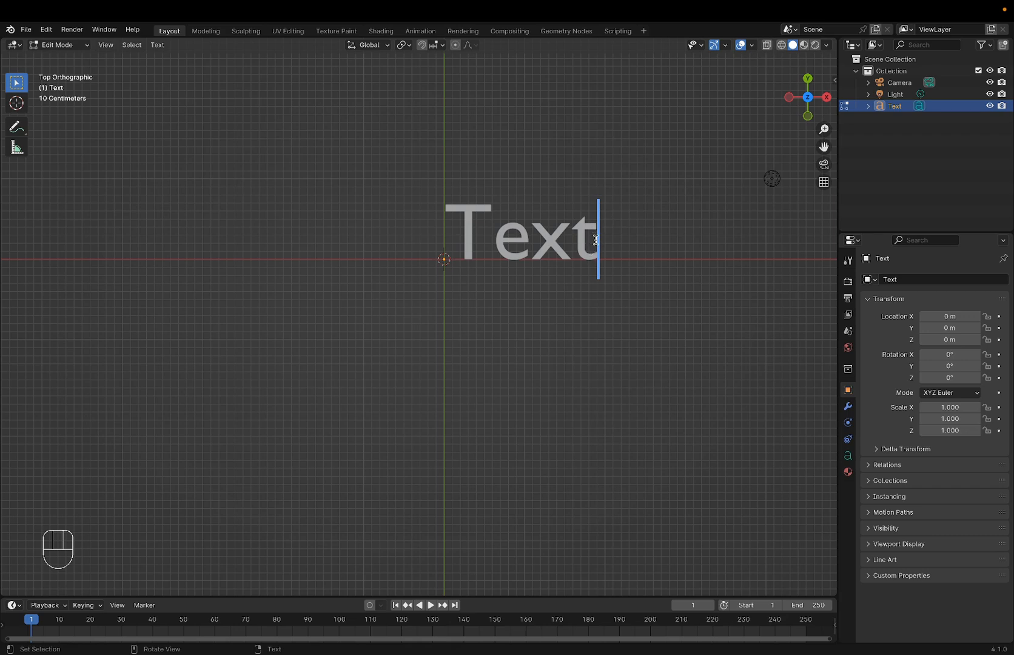
key(BackSpace)
key(BackSpace)
key(BackSpace)
key(BackSpace)
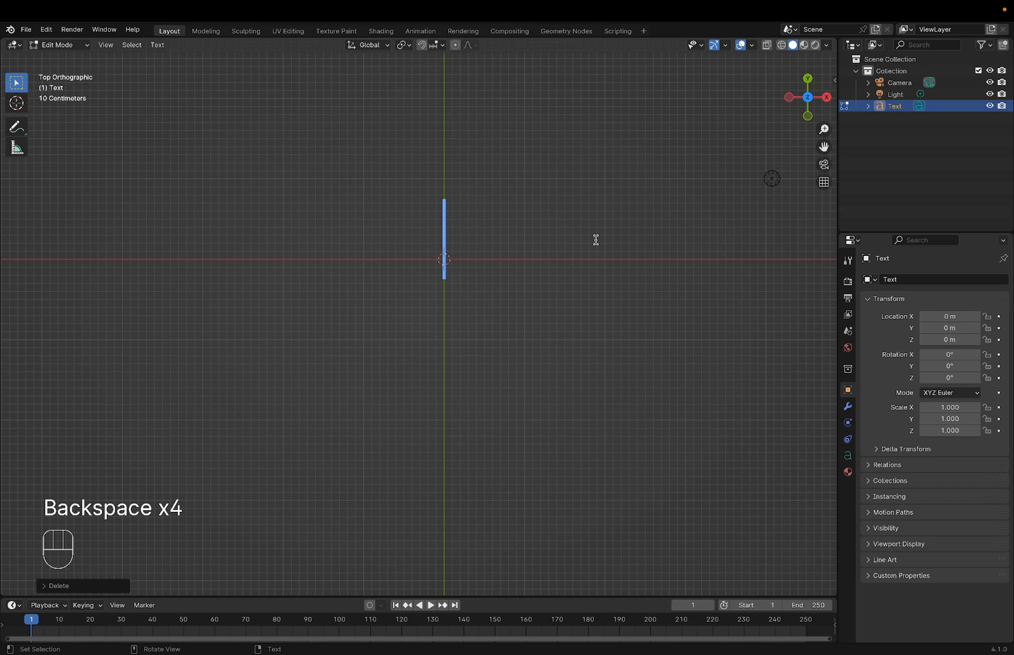
text(V)
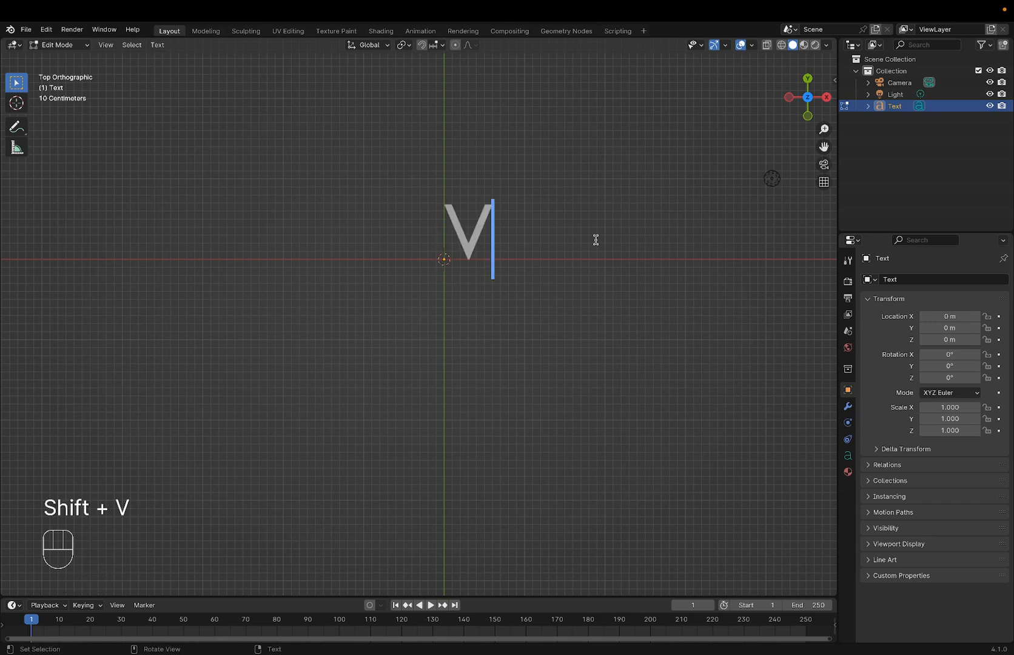
text(ectorS)
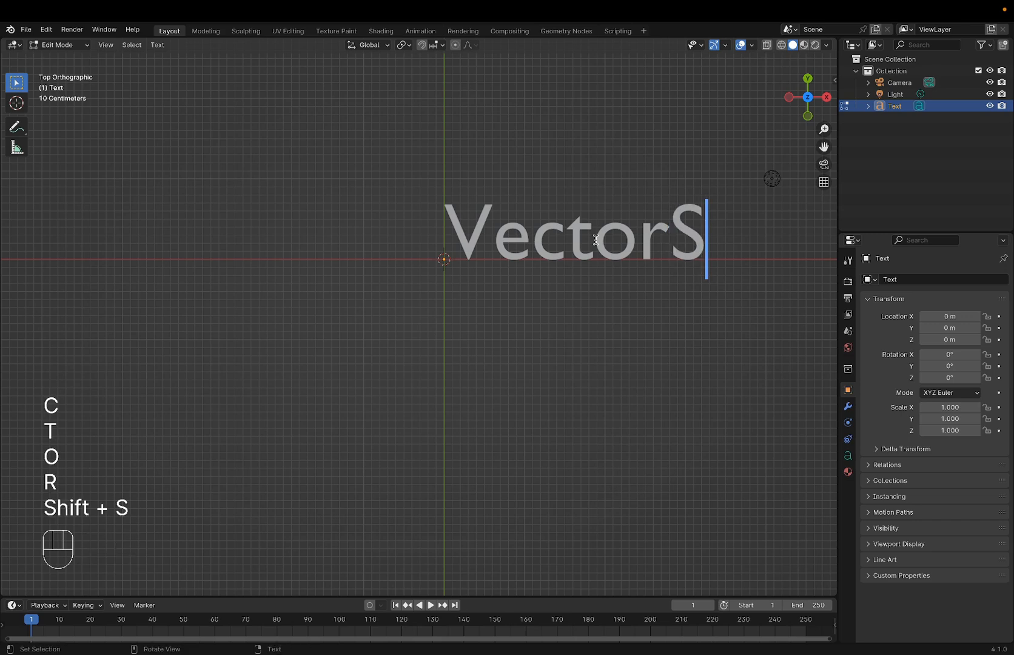
text(tyler)
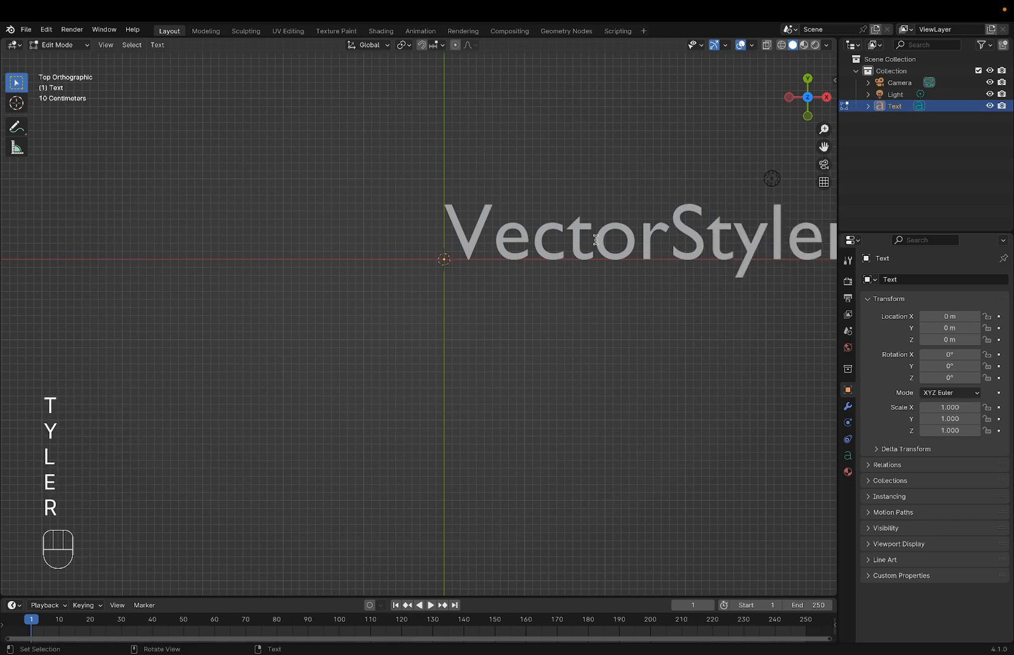
click(520, 332)
key(Tab)
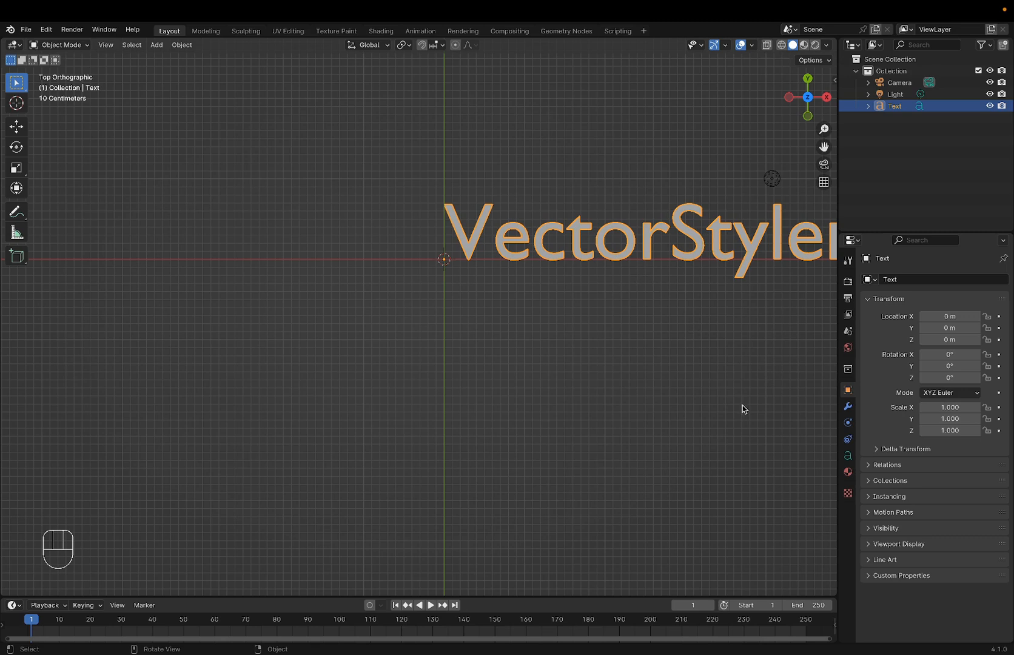
Step: Set the VectorStyler text's horizontal paragraph alignment to Center
click(849, 458)
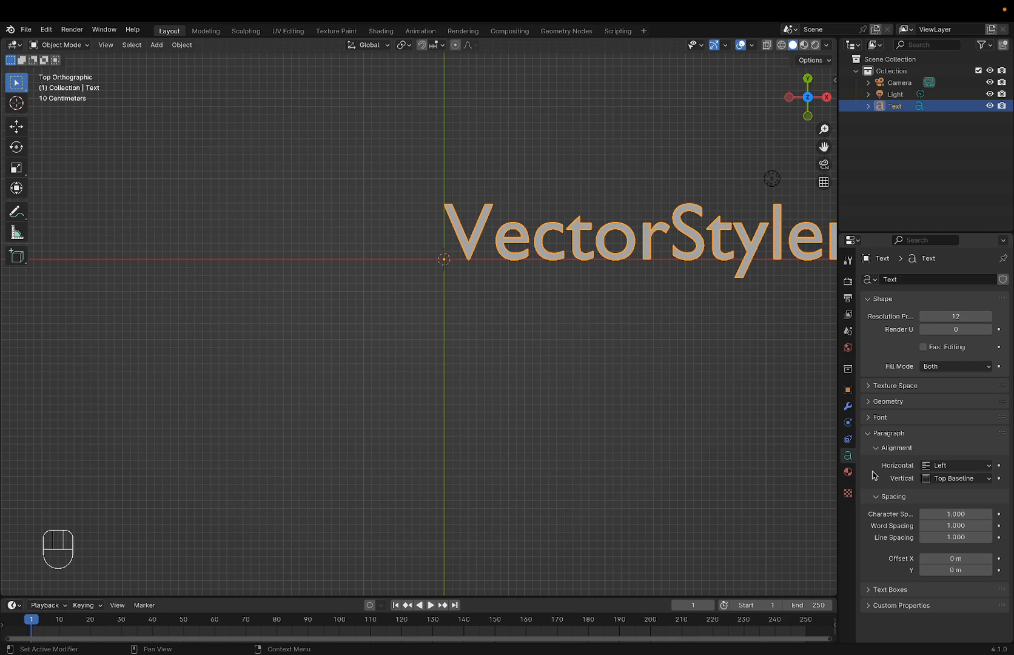
click(954, 471)
click(951, 491)
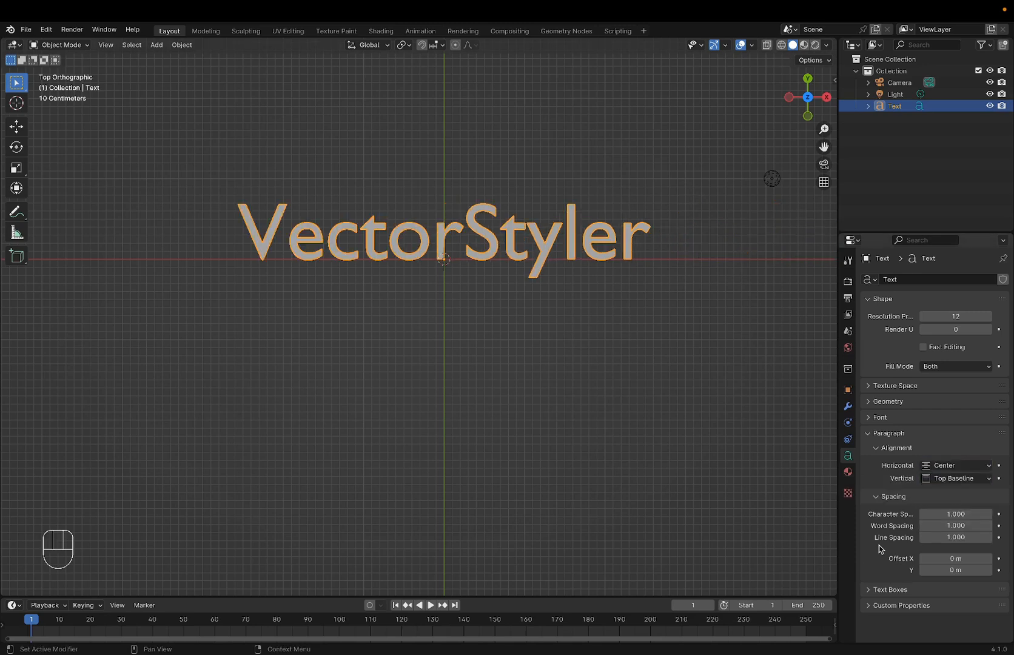
Step: Try the Middle and Top vertical alignments on the text and switch back to Top Baseline
click(947, 481)
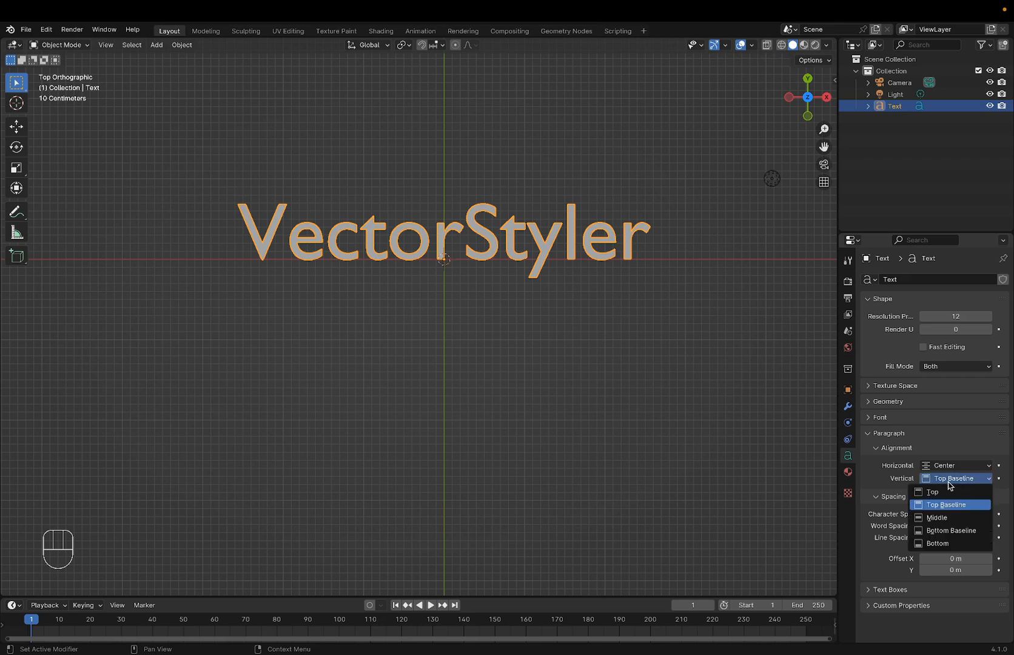
click(945, 517)
click(945, 479)
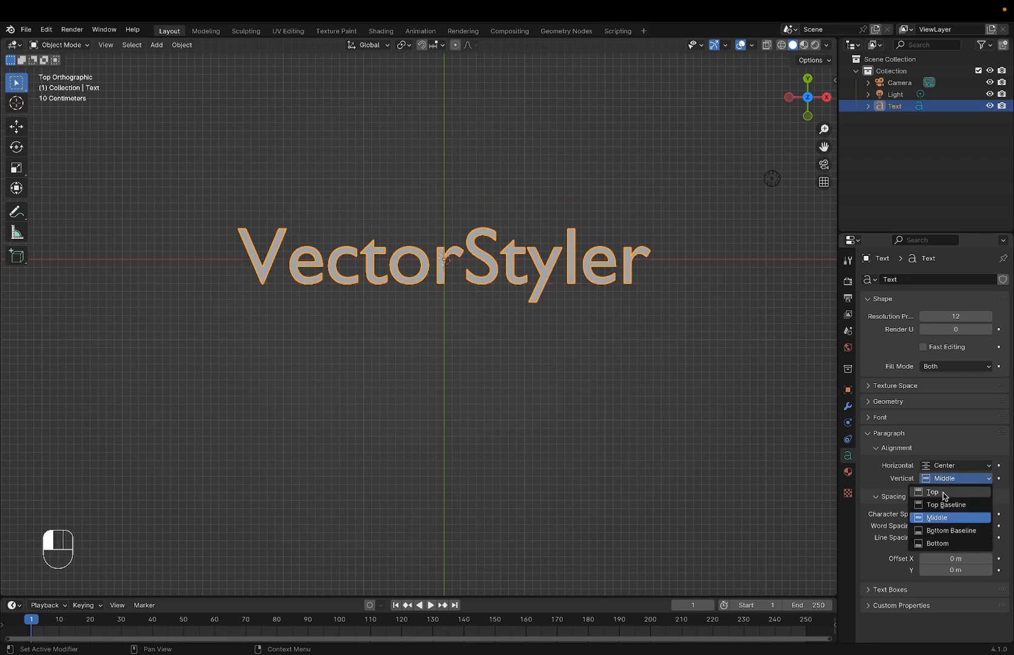
click(944, 496)
click(940, 481)
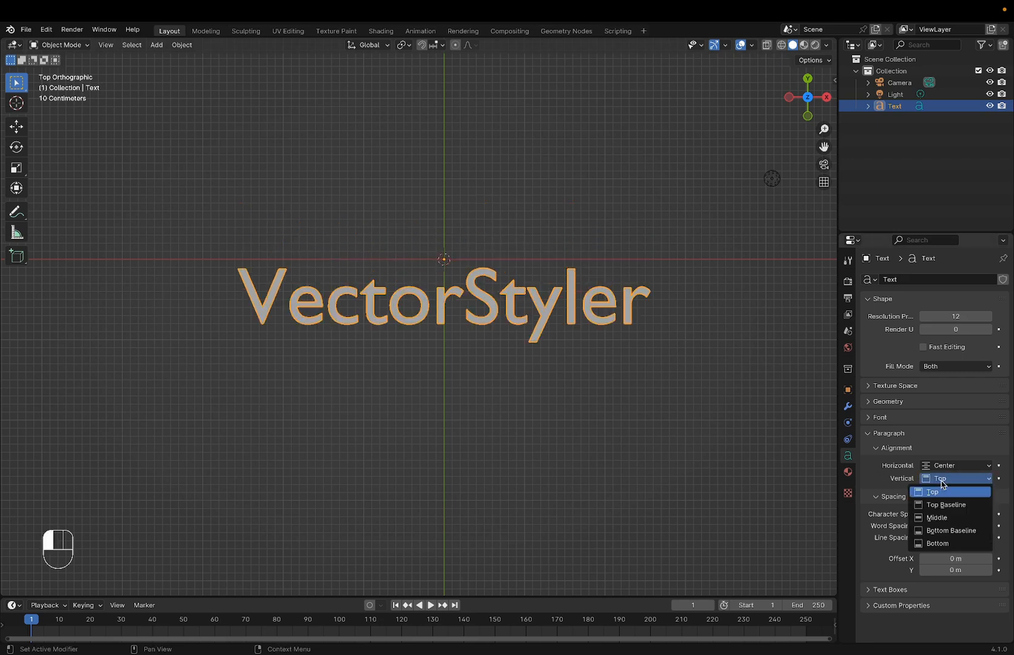
click(947, 511)
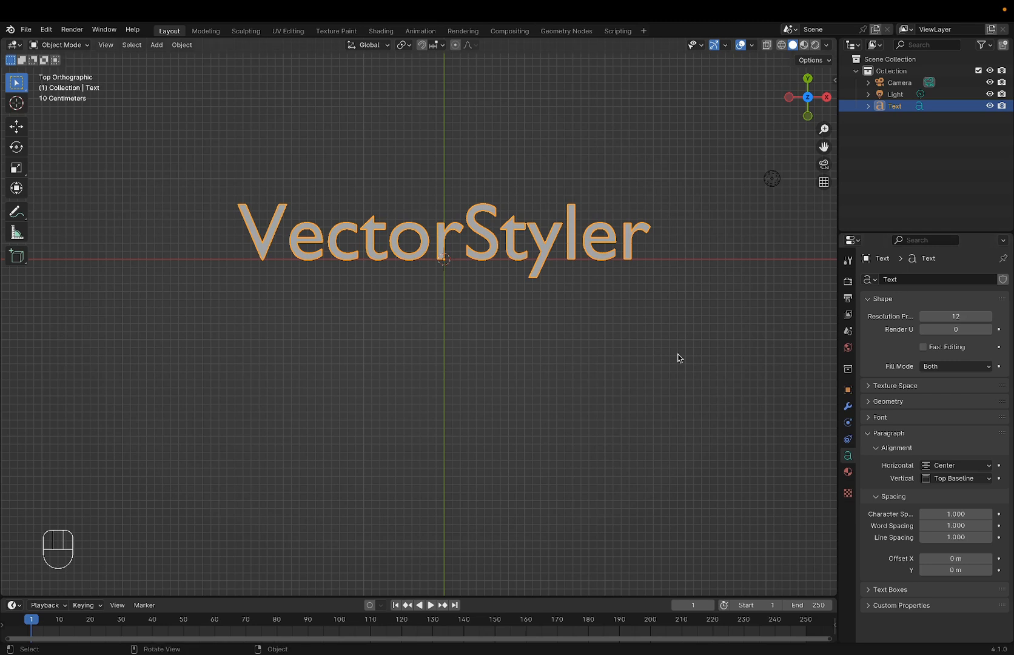
Step: Browse the font files available for the text's regular style without loading one
click(871, 418)
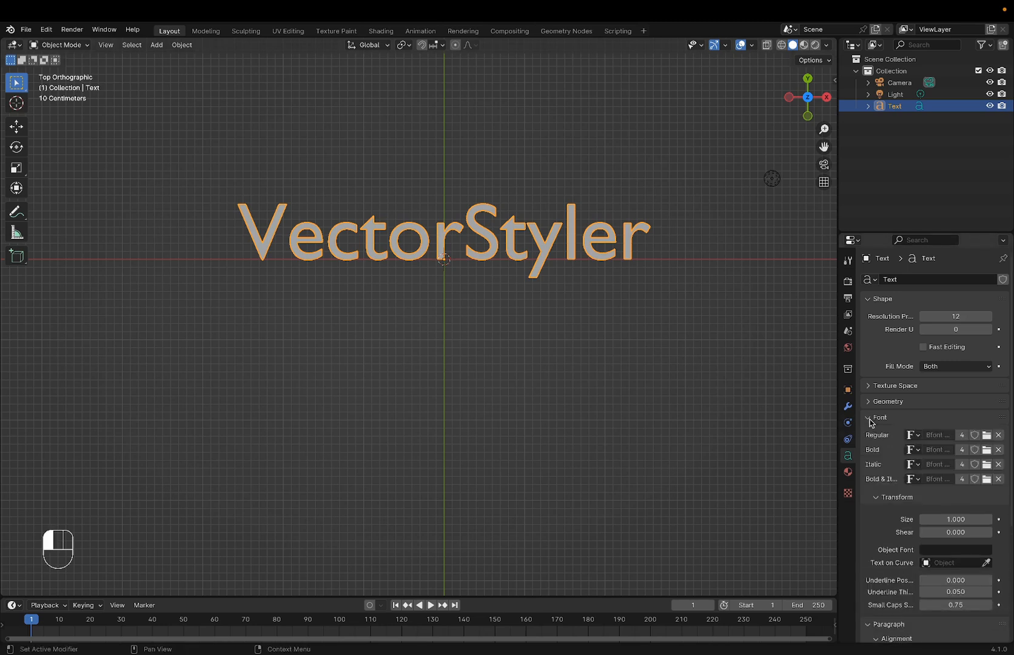
click(987, 436)
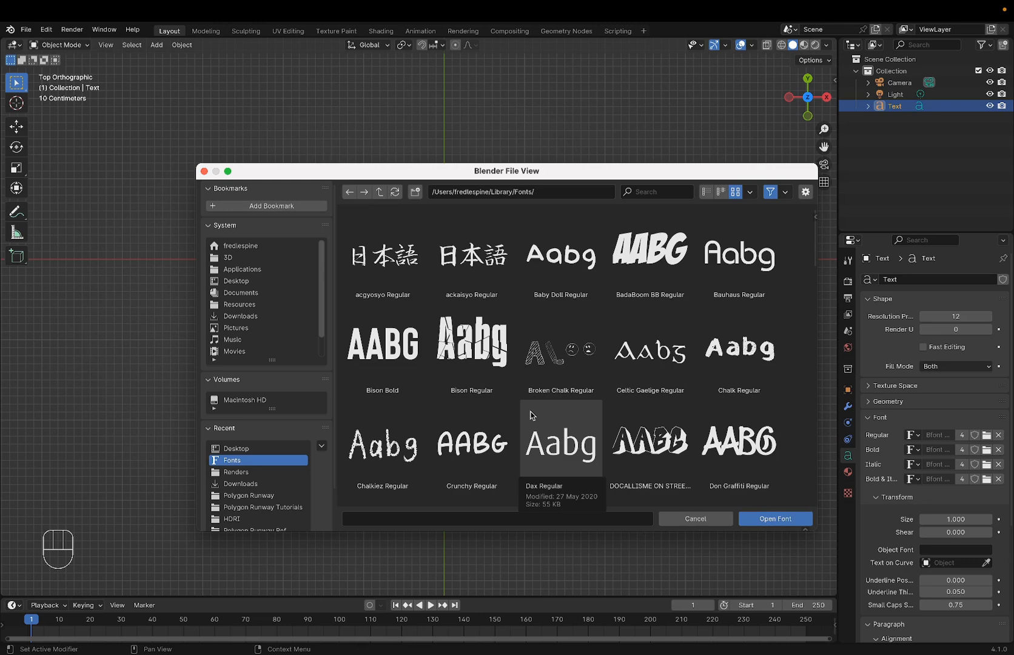
click(689, 520)
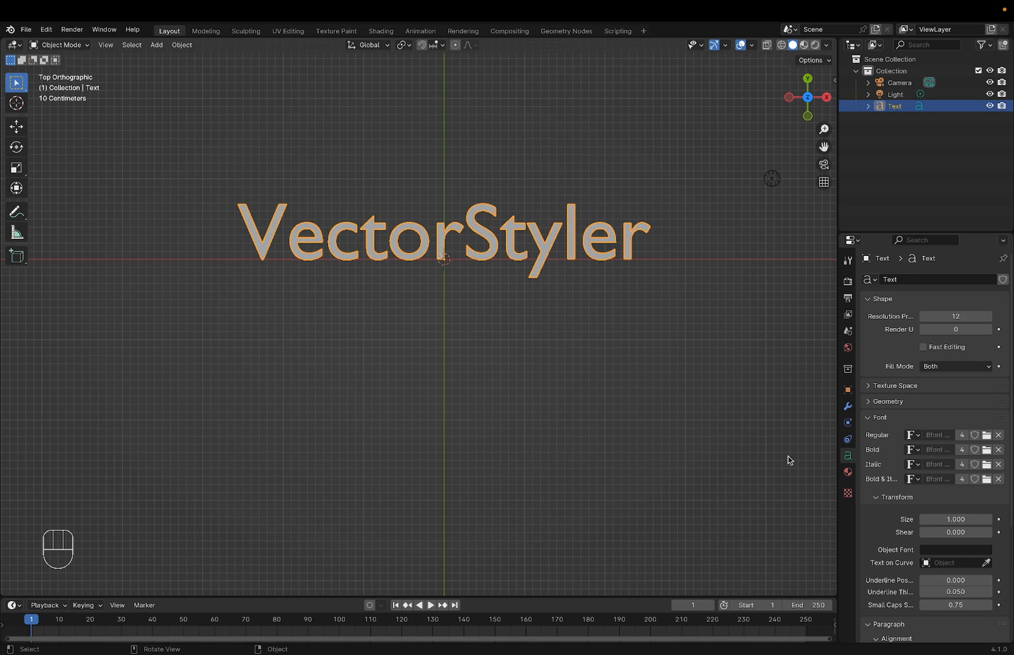
click(868, 419)
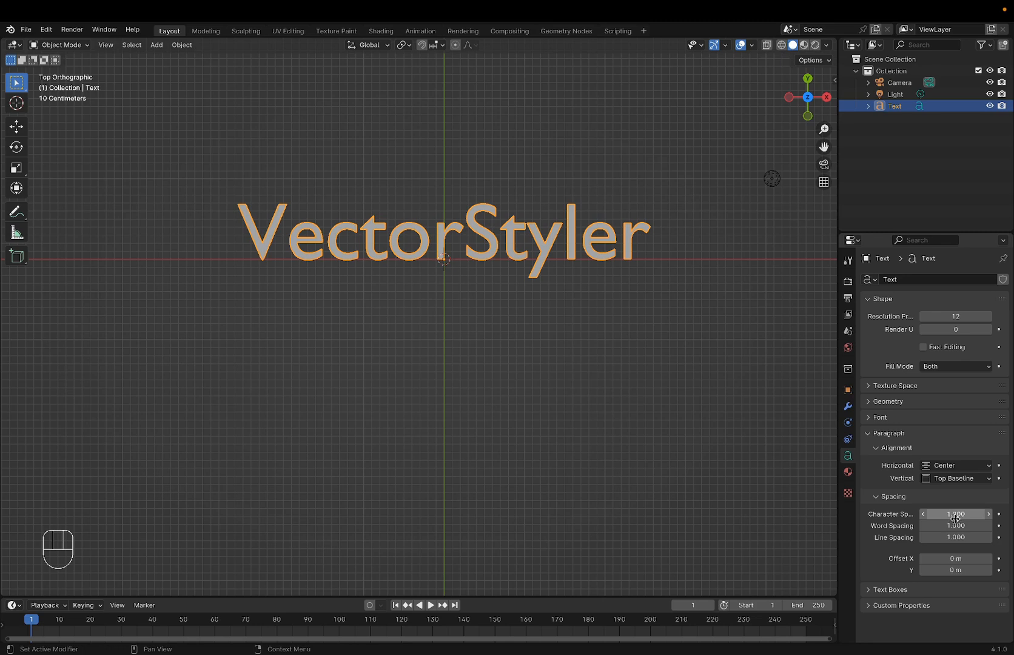
Step: Try a character spacing of 1.8 on the text and undo it
drag(954, 517, 919, 535)
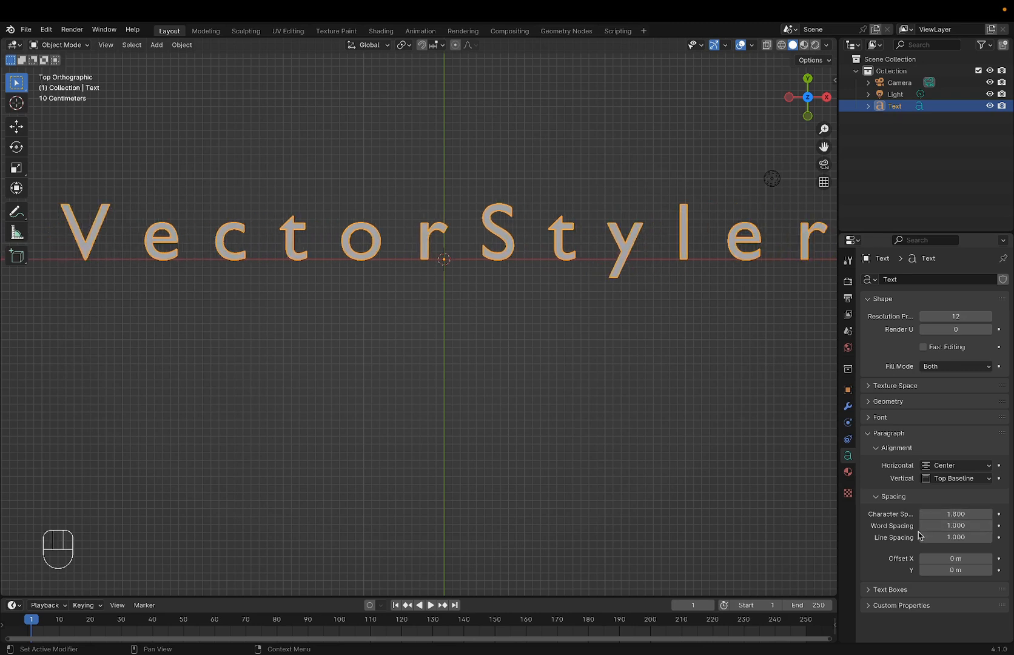
key(super+z)
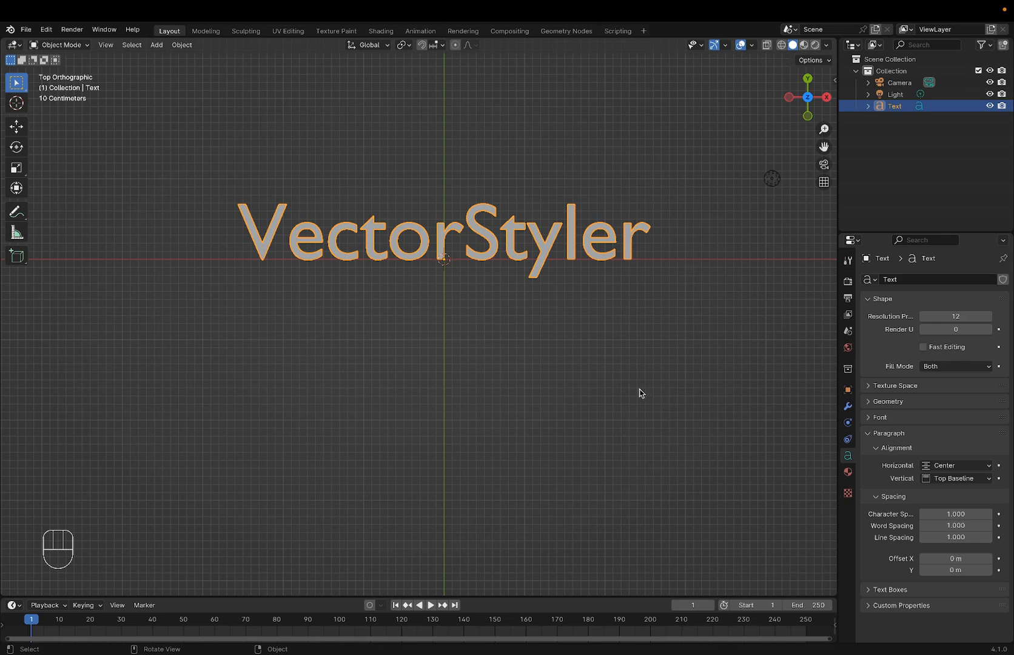
drag(640, 393, 573, 299)
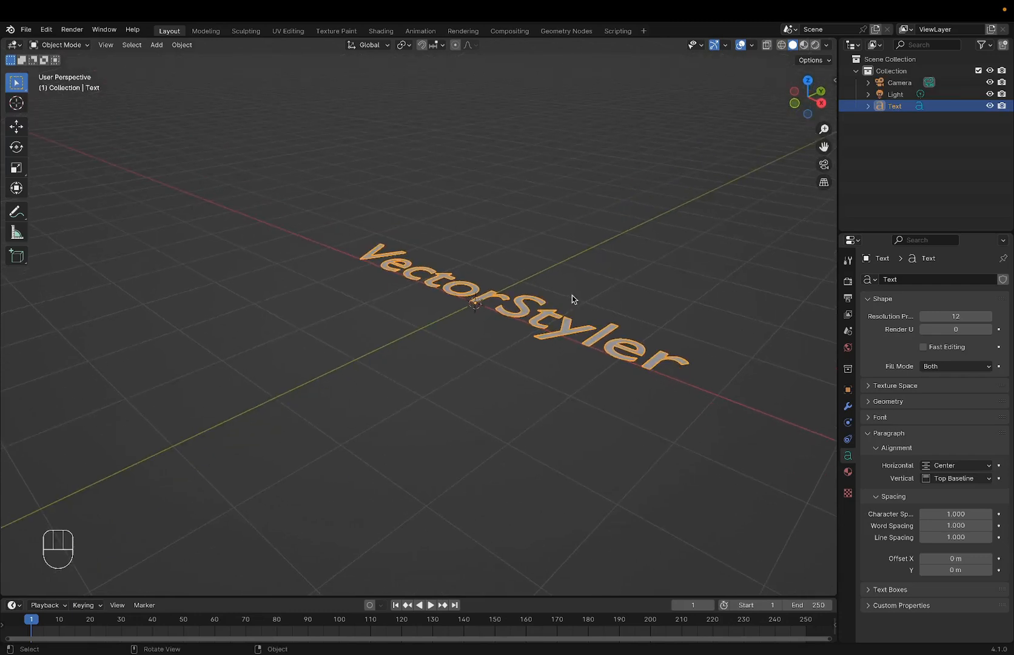
scroll(574, 299, down, 8)
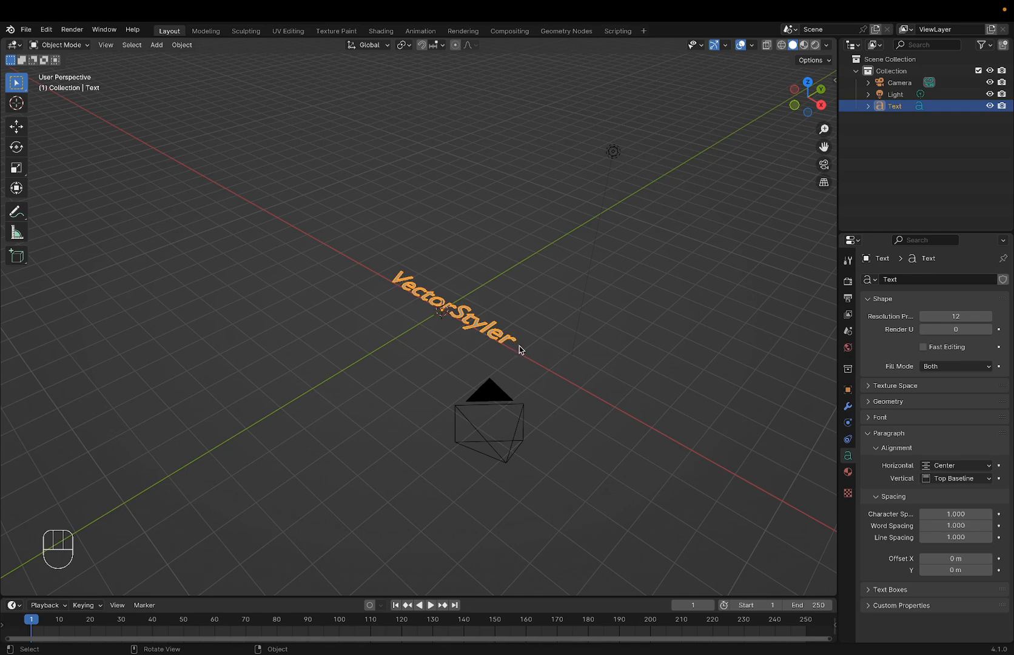
drag(519, 350, 559, 396)
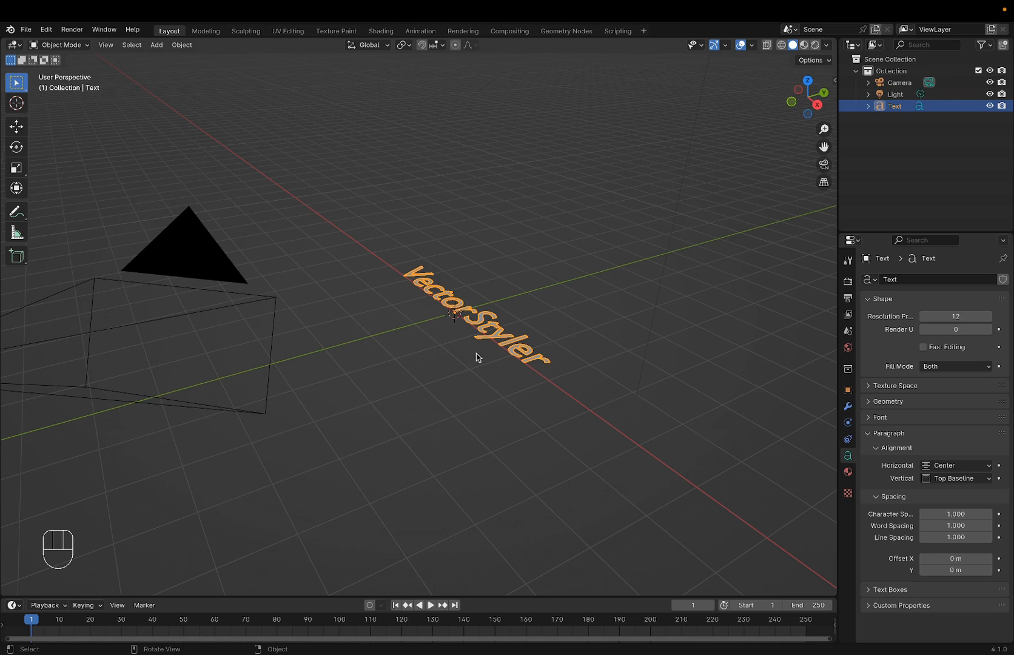
Step: Rotate the VectorStyler text 90° about the global X axis so it stands upright
key(r)
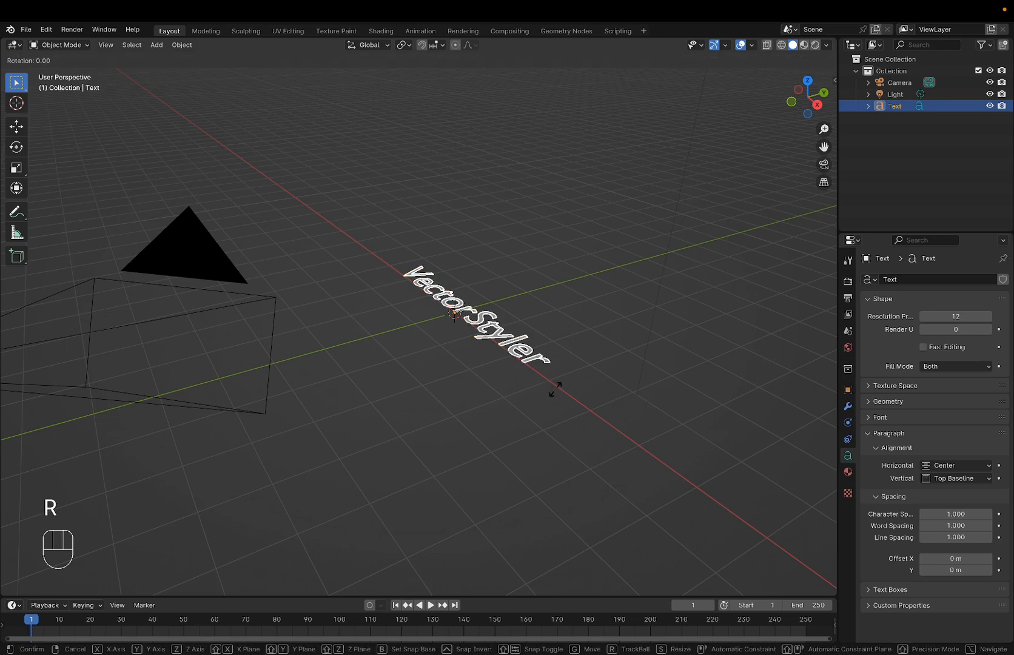
key(x)
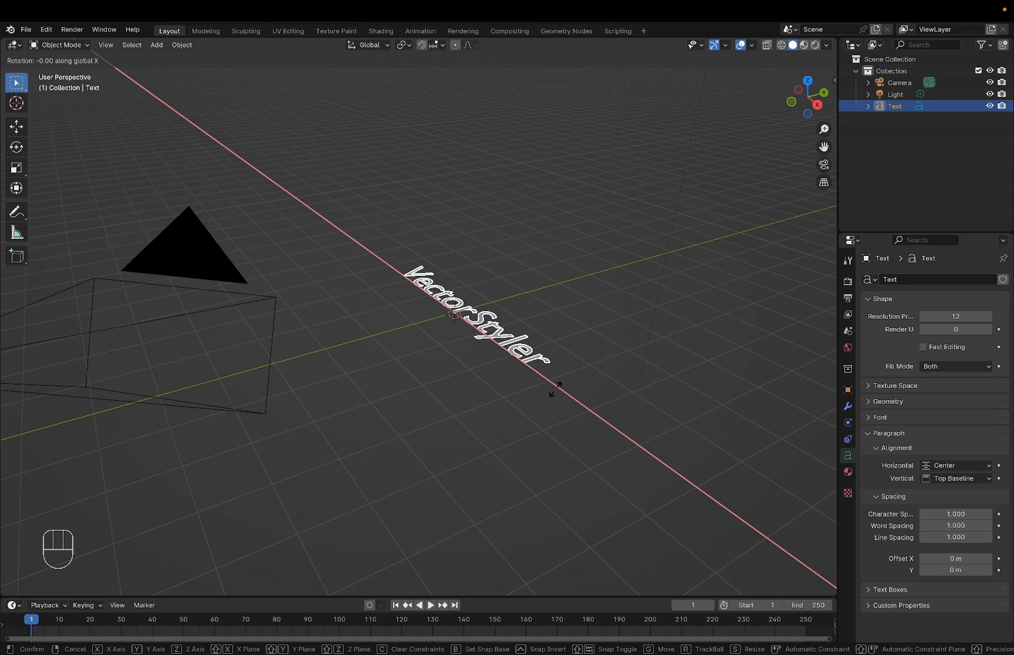
text((90))
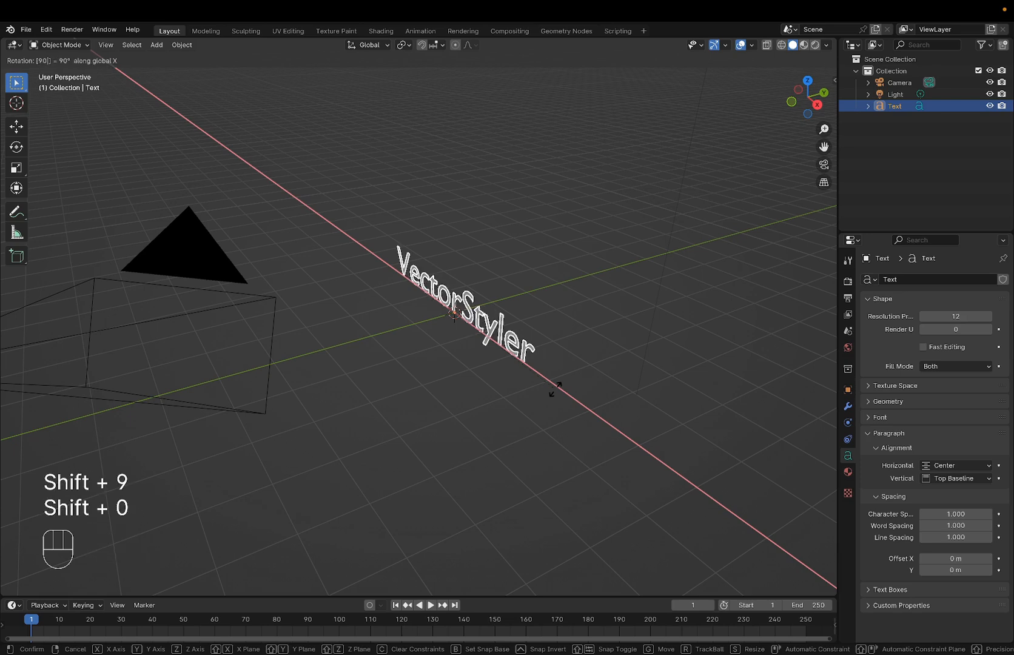
key(Return)
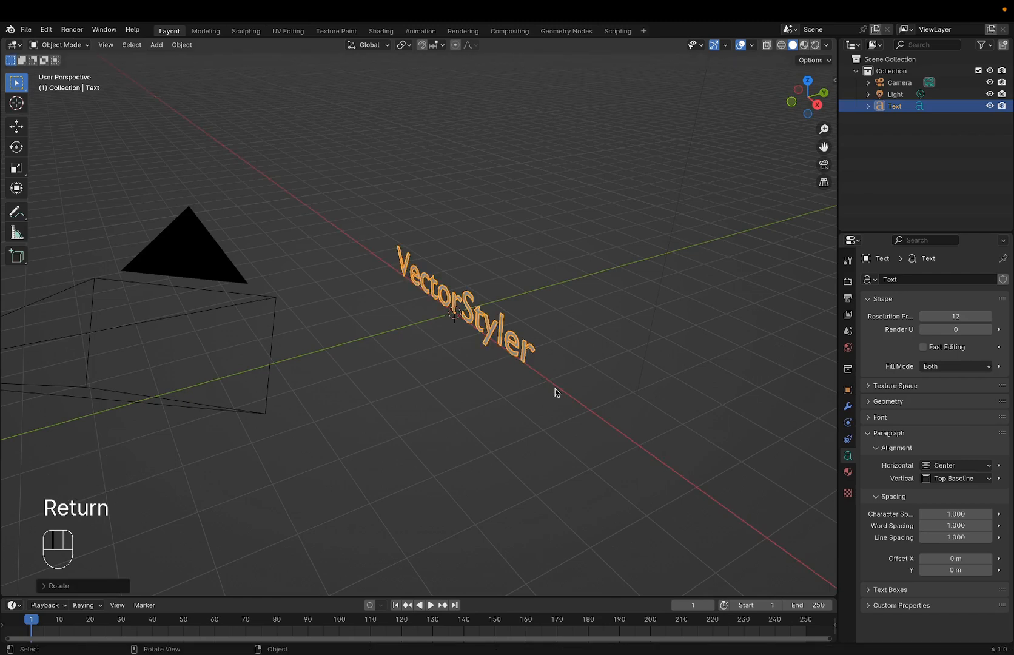
Step: Set the VectorStyler text's geometry extrusion to 0.1 m and deselect the text
mouse_move(482, 405)
mouse_down()
mouse_move(482, 390)
mouse_move(639, 383)
mouse_move(491, 391)
mouse_move(464, 376)
mouse_move(473, 364)
mouse_move(494, 399)
mouse_up()
scroll(564, 388, up, 2)
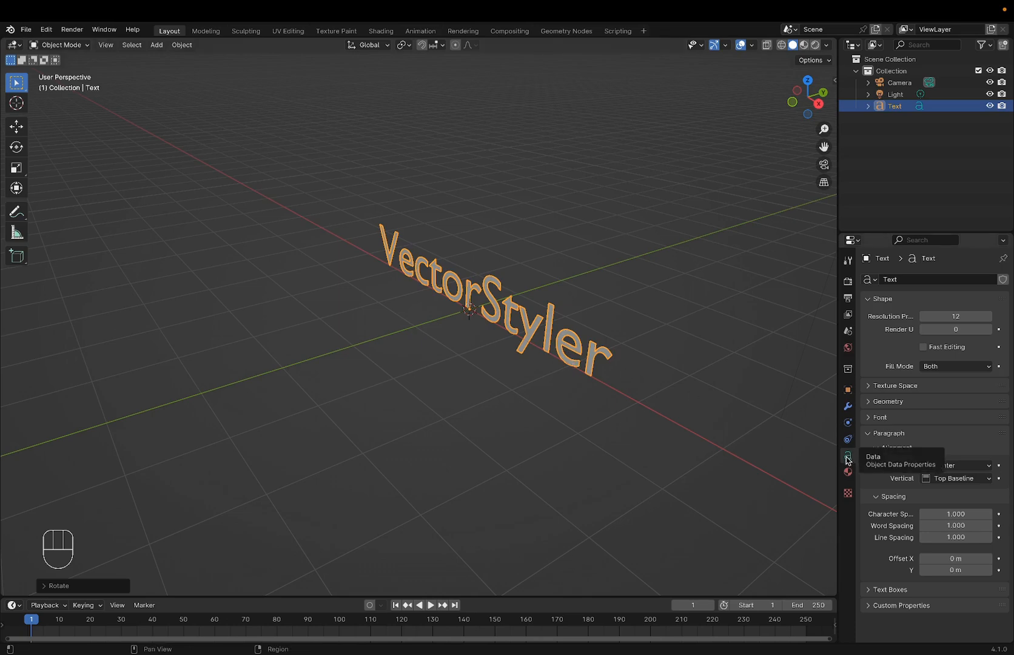
click(874, 402)
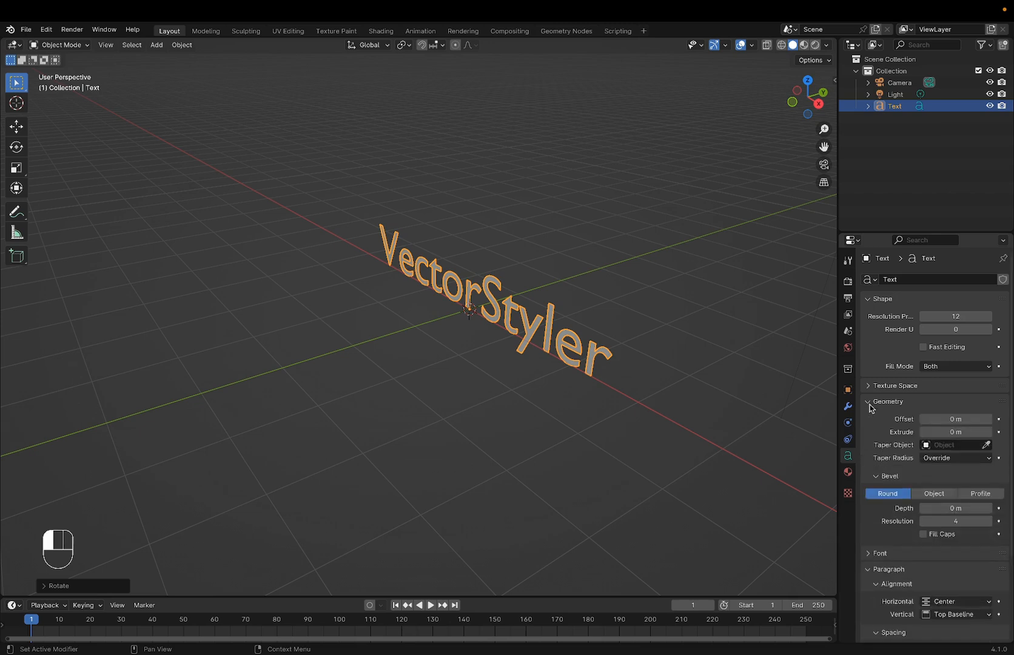
click(928, 432)
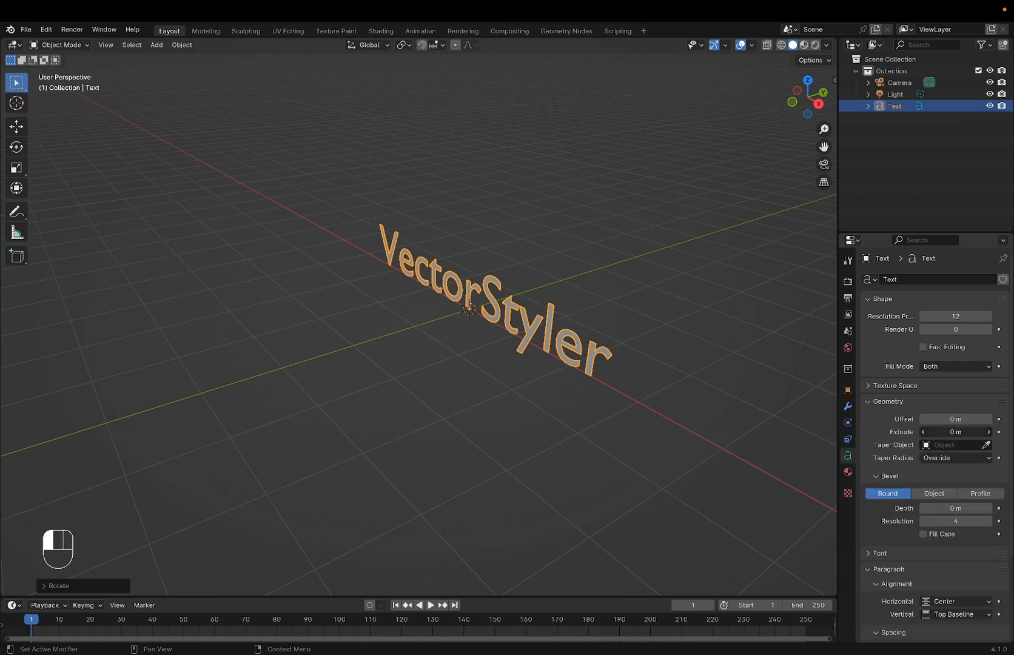
drag(928, 432, 952, 432)
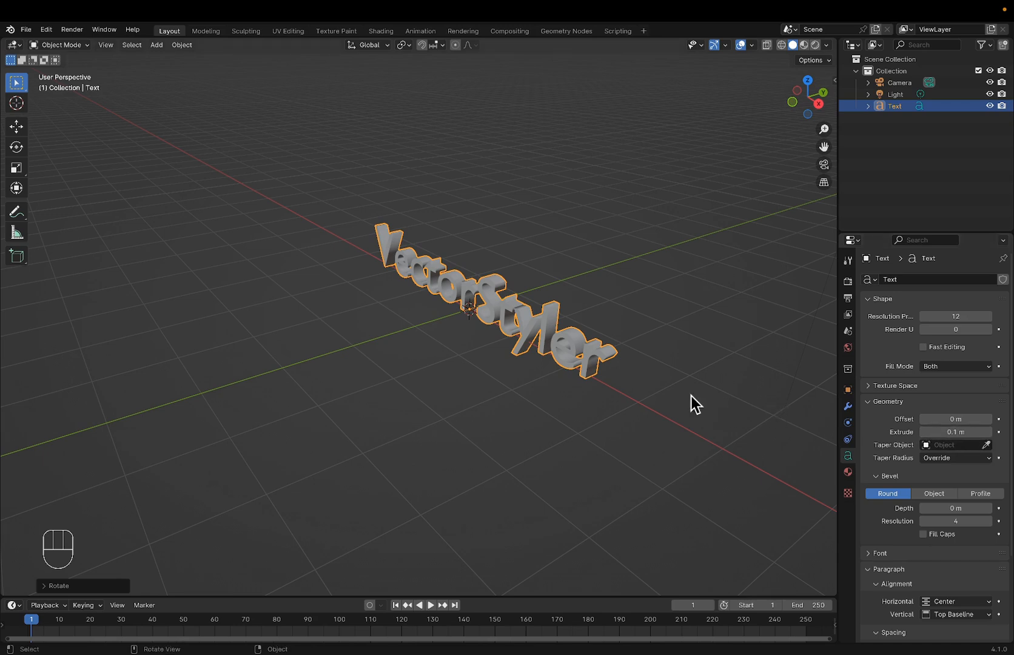
click(667, 371)
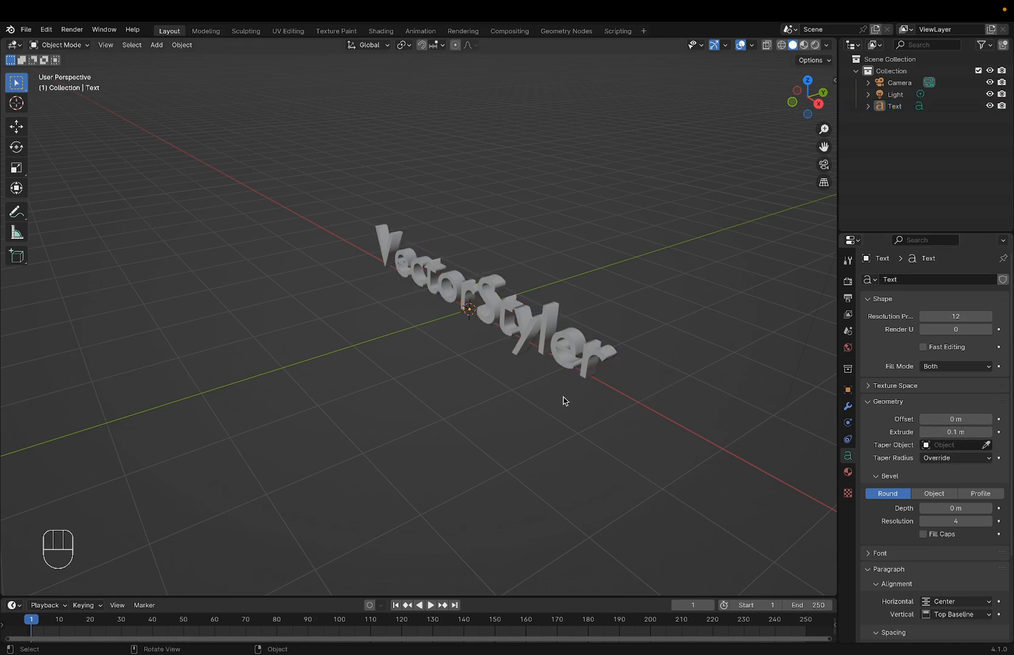
scroll(628, 391, up, 3)
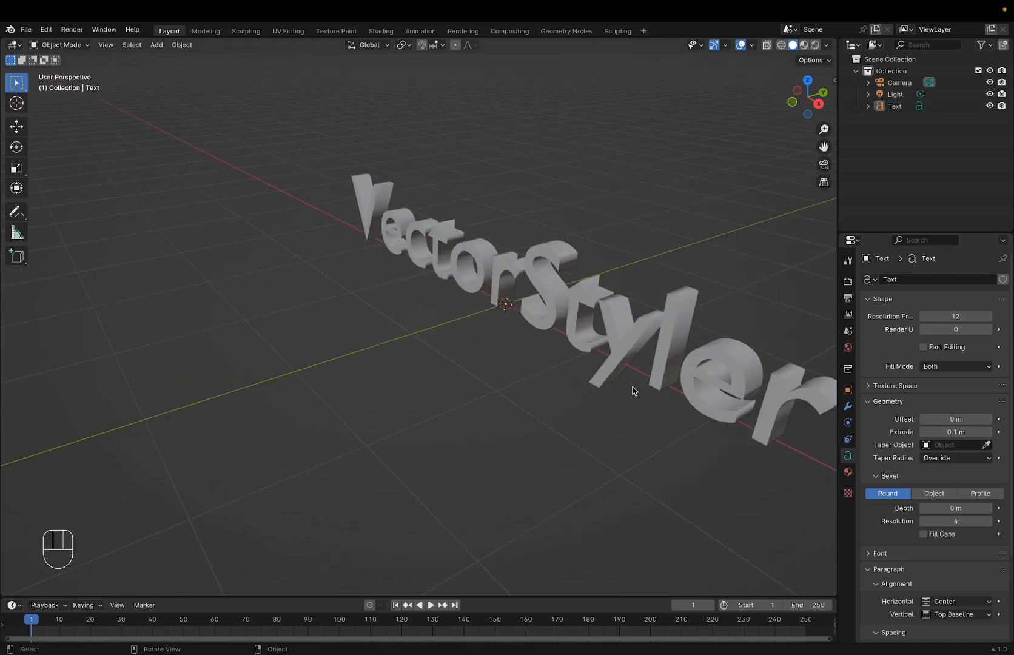
drag(526, 397, 572, 406)
scroll(527, 381, down, 2)
scroll(567, 406, down, 2)
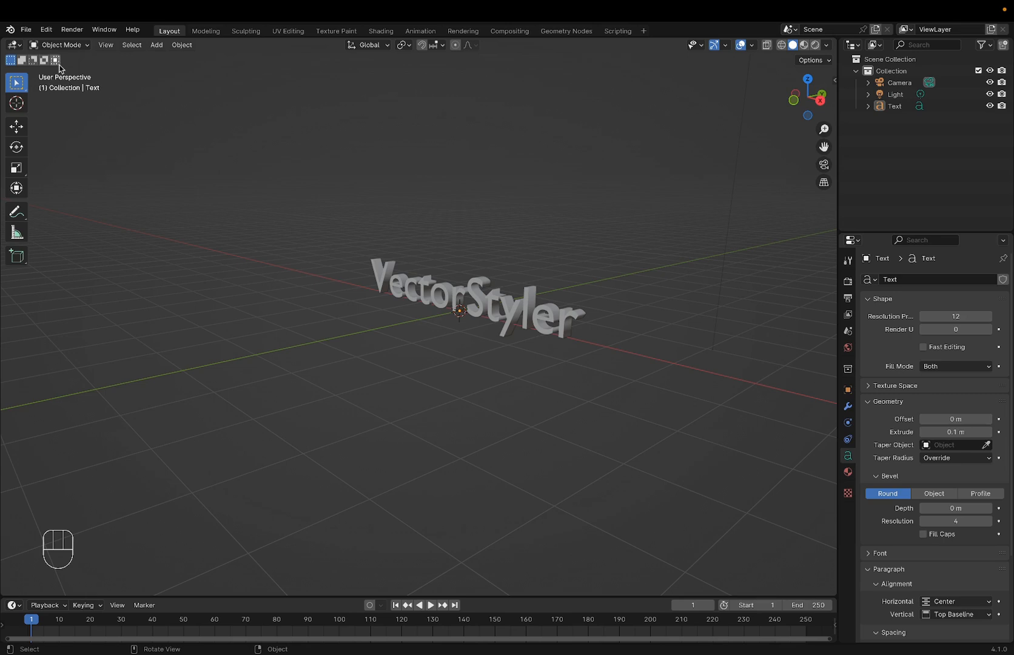
Step: Search the add-on preferences for "free", list disabled add-ons too, and enable the Freestyle SVG Exporter
click(46, 30)
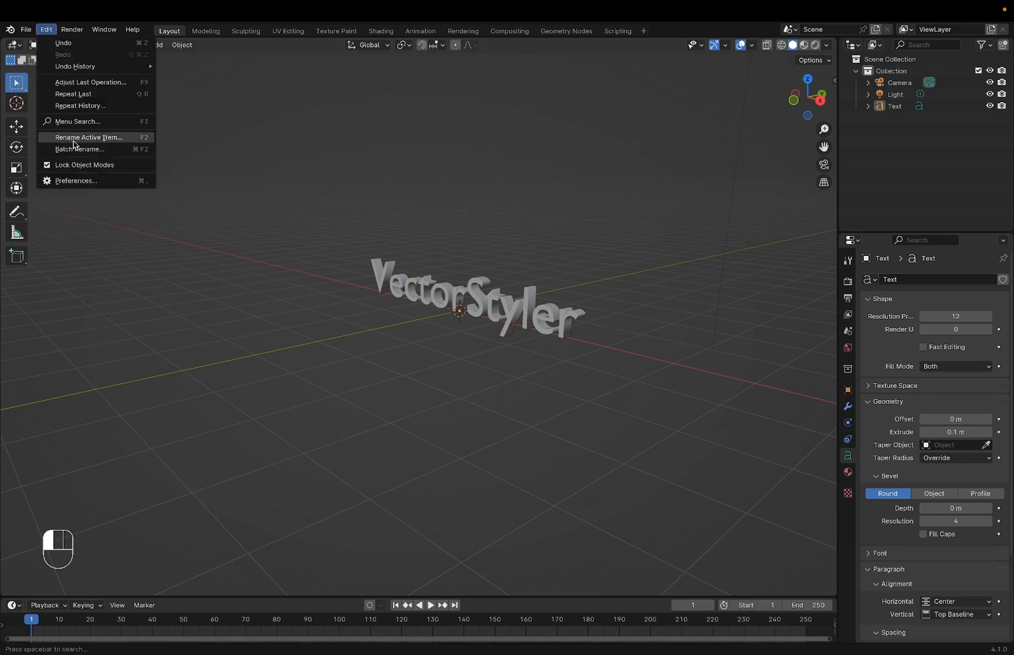
click(72, 180)
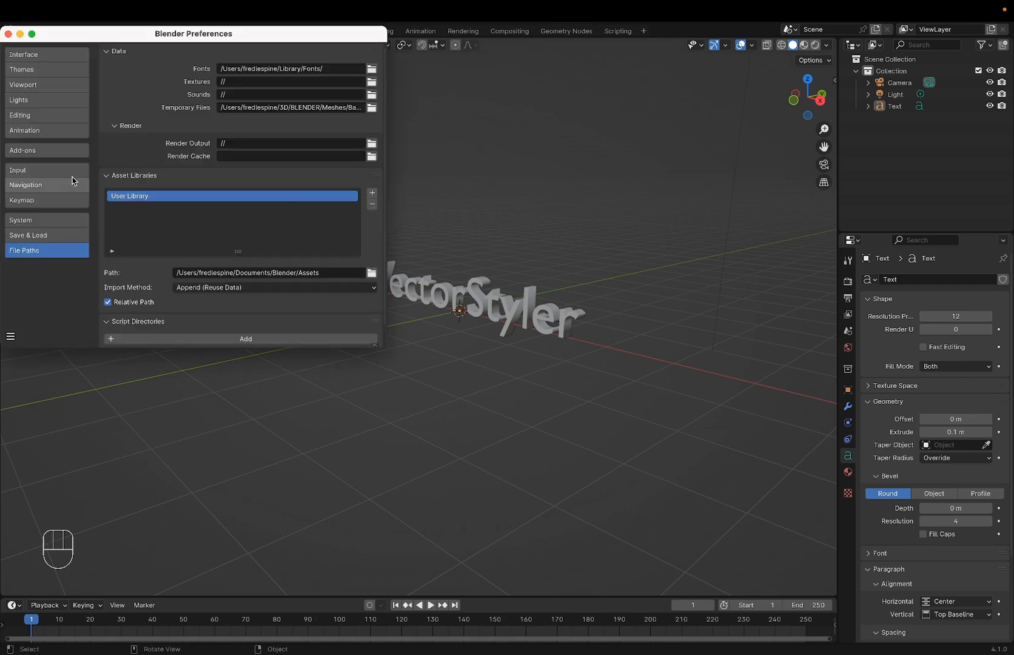
click(35, 154)
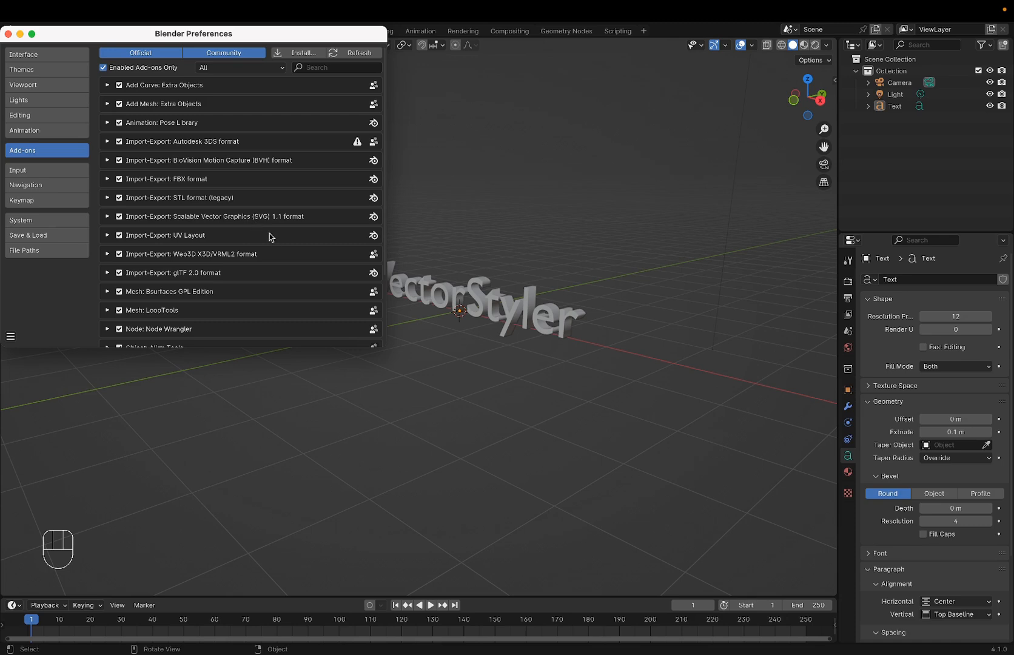
click(324, 67)
text(free)
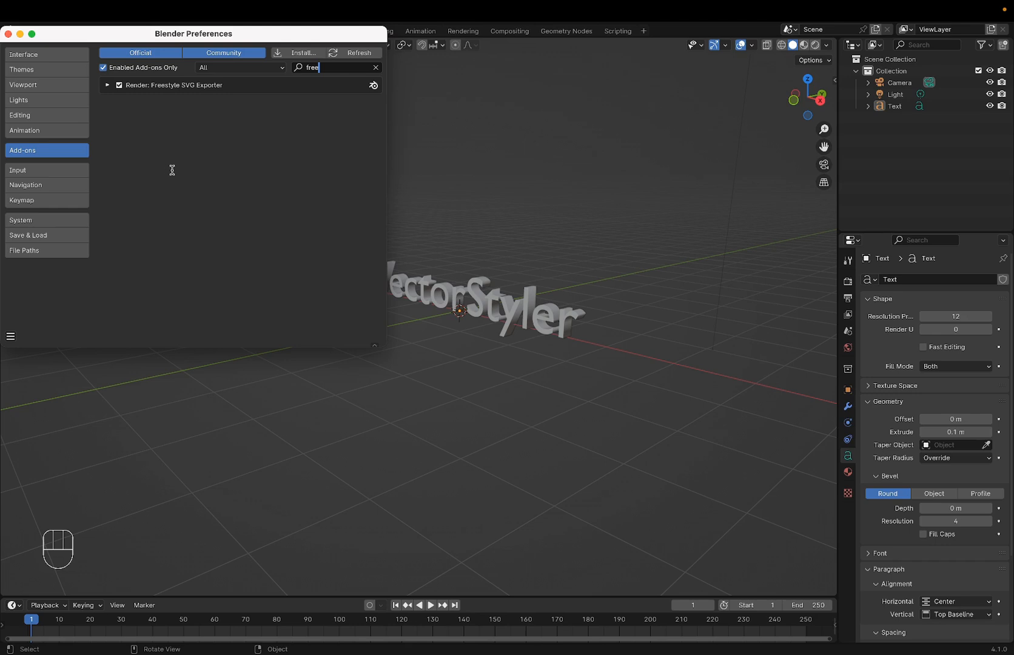
click(120, 86)
click(120, 85)
click(330, 73)
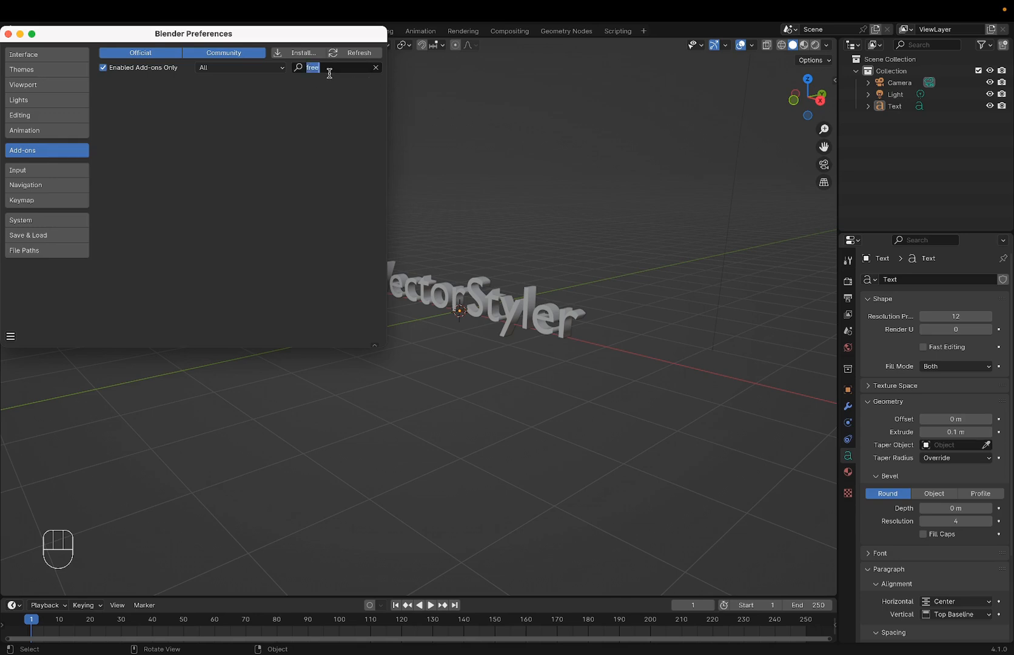
click(104, 68)
click(104, 68)
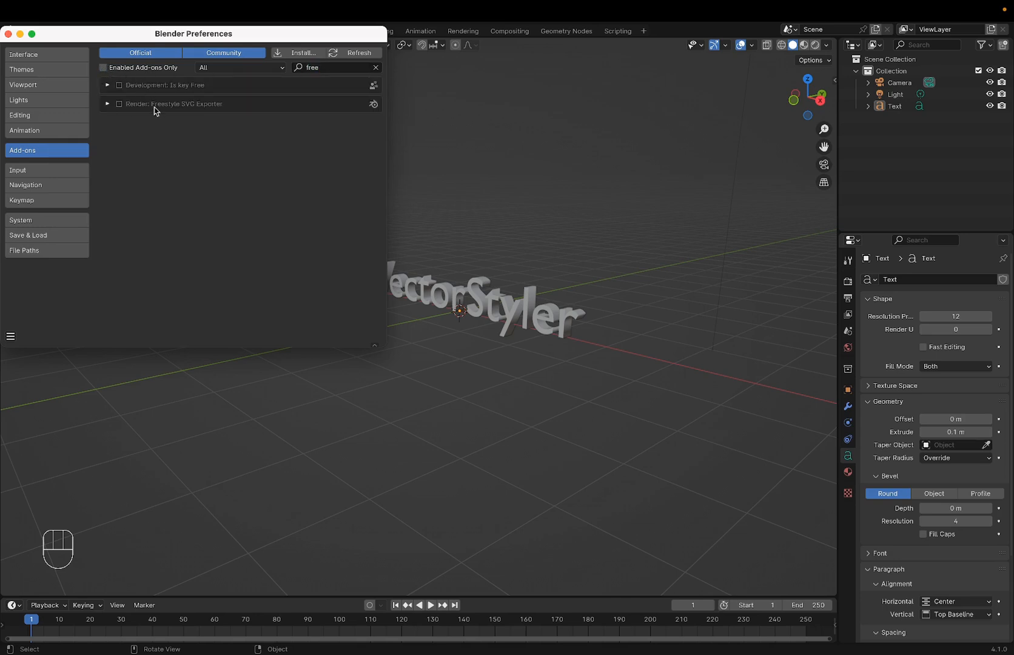
click(119, 104)
click(8, 34)
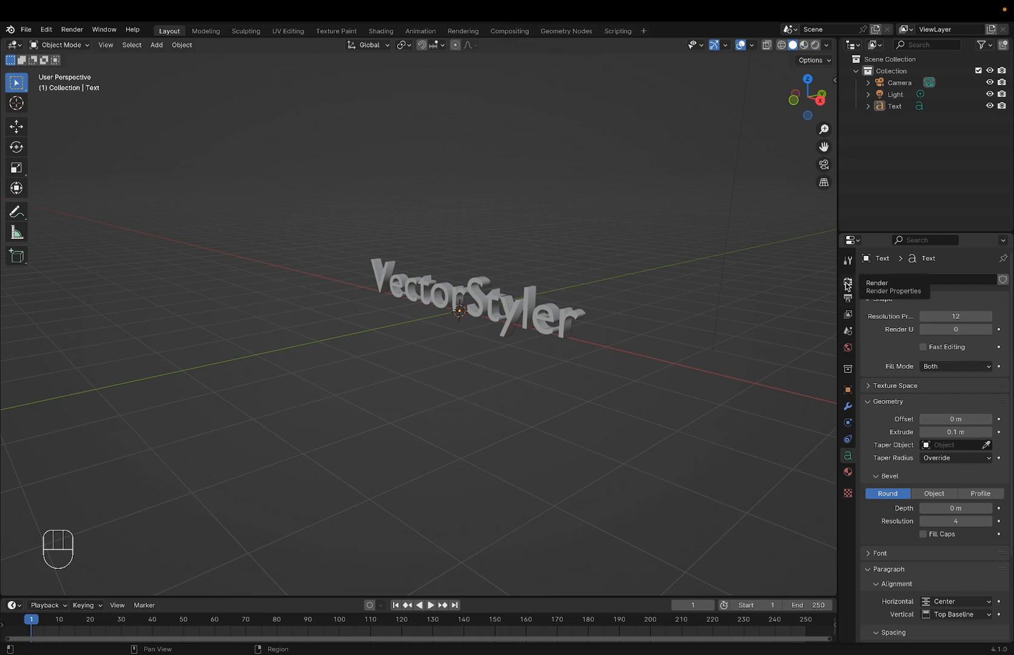
Step: Set the render output folder to the Desktop
click(848, 300)
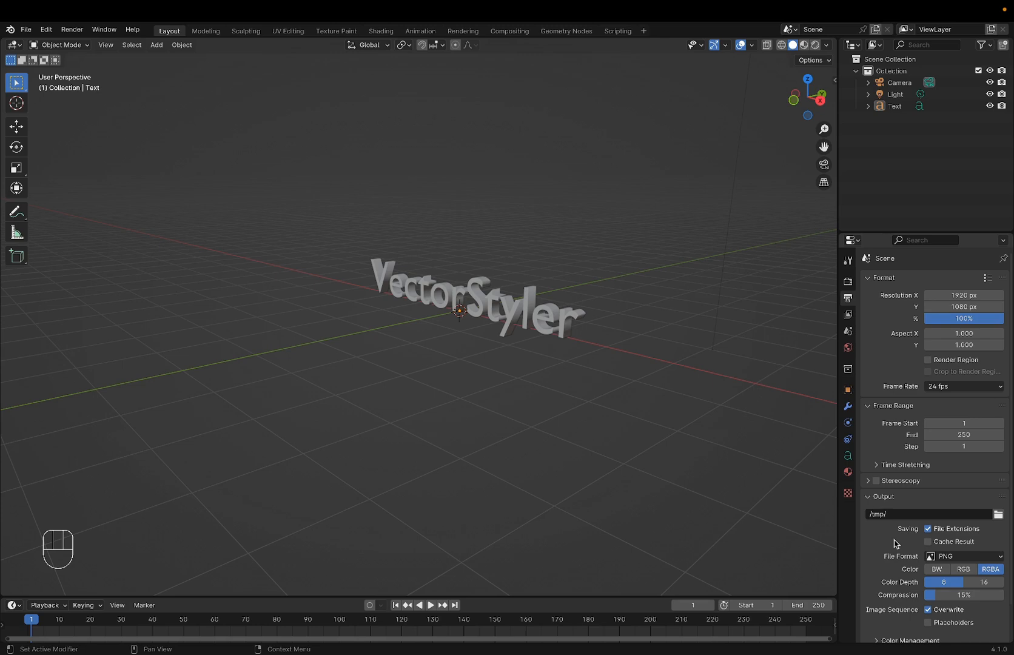
click(997, 515)
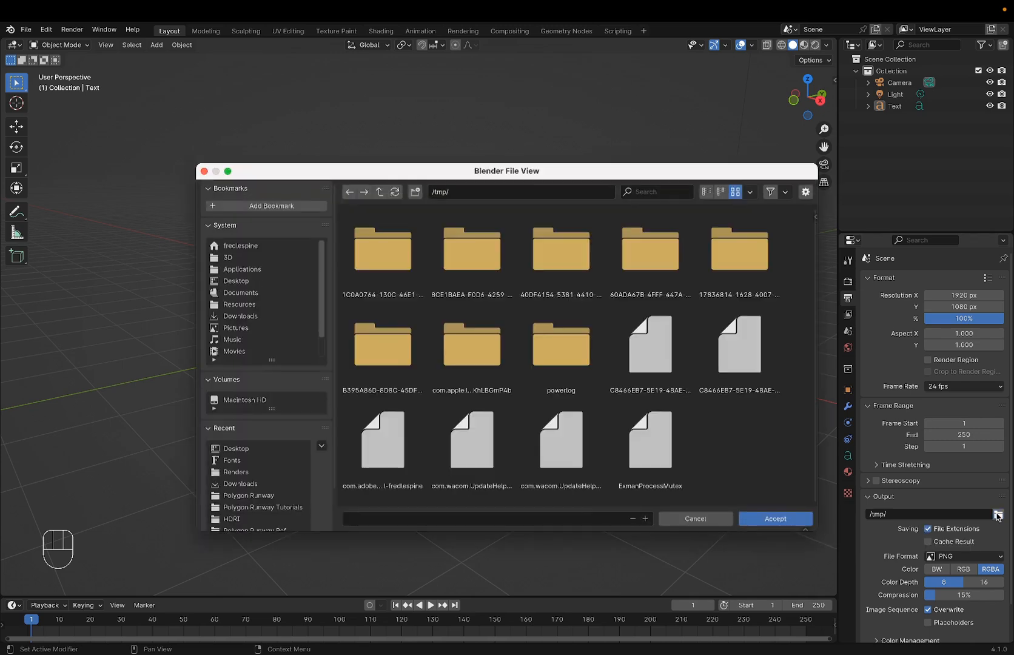
click(241, 282)
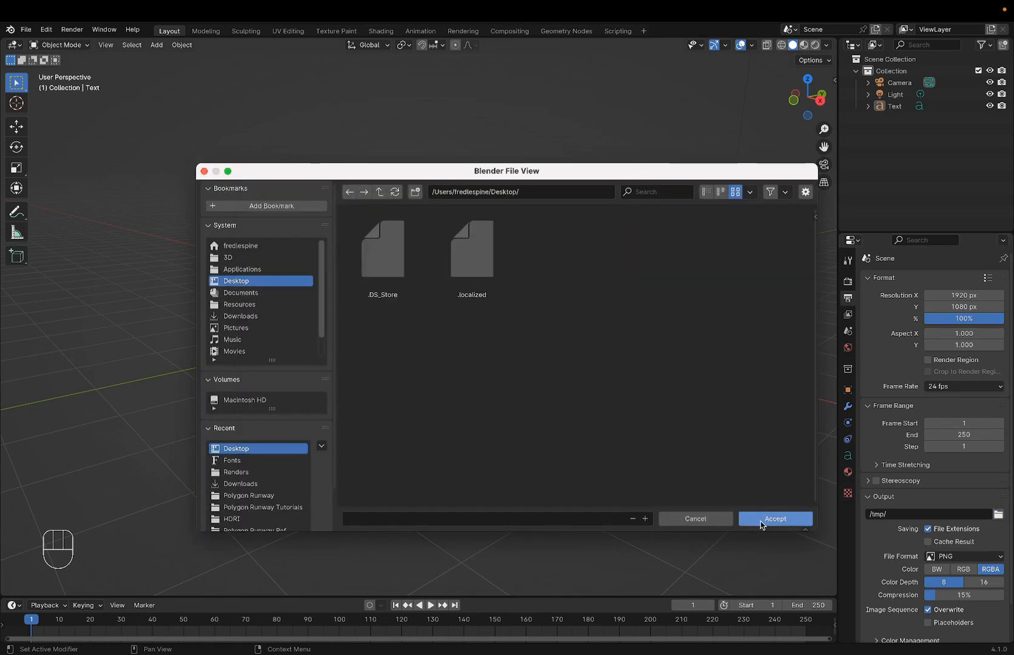
click(762, 520)
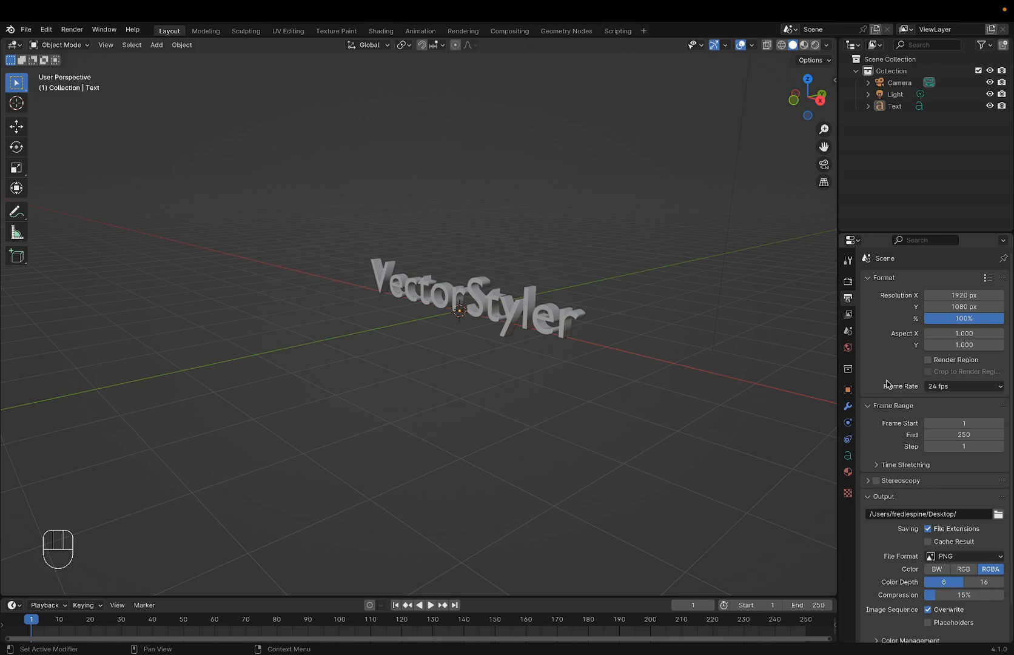
Step: Use EEVEE as the render engine and enable both Freestyle SVG Export and Freestyle for the scene
click(849, 282)
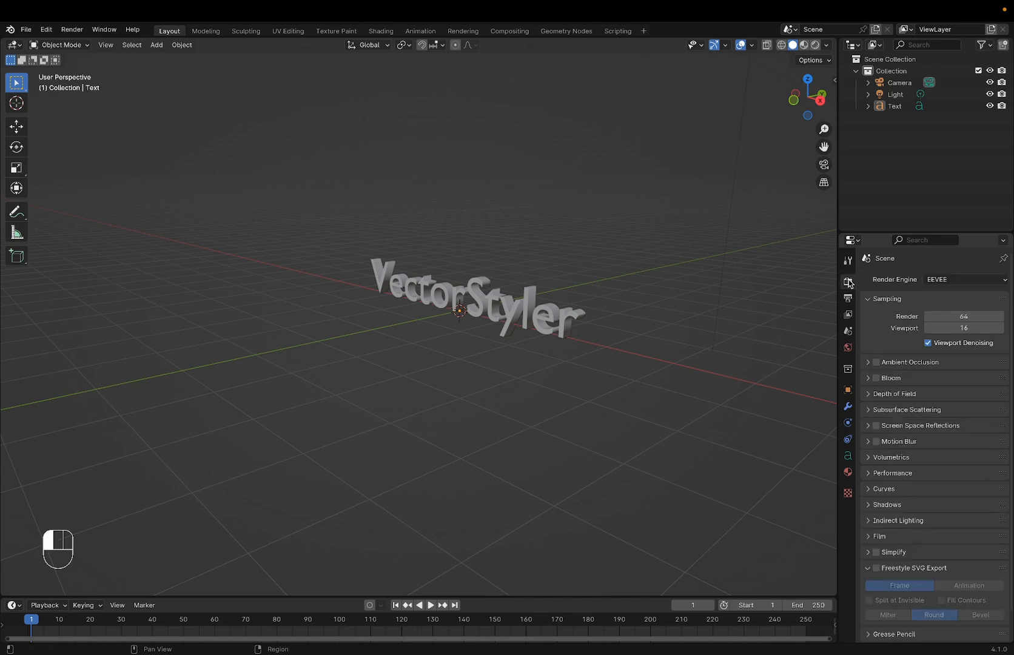
click(939, 280)
click(936, 265)
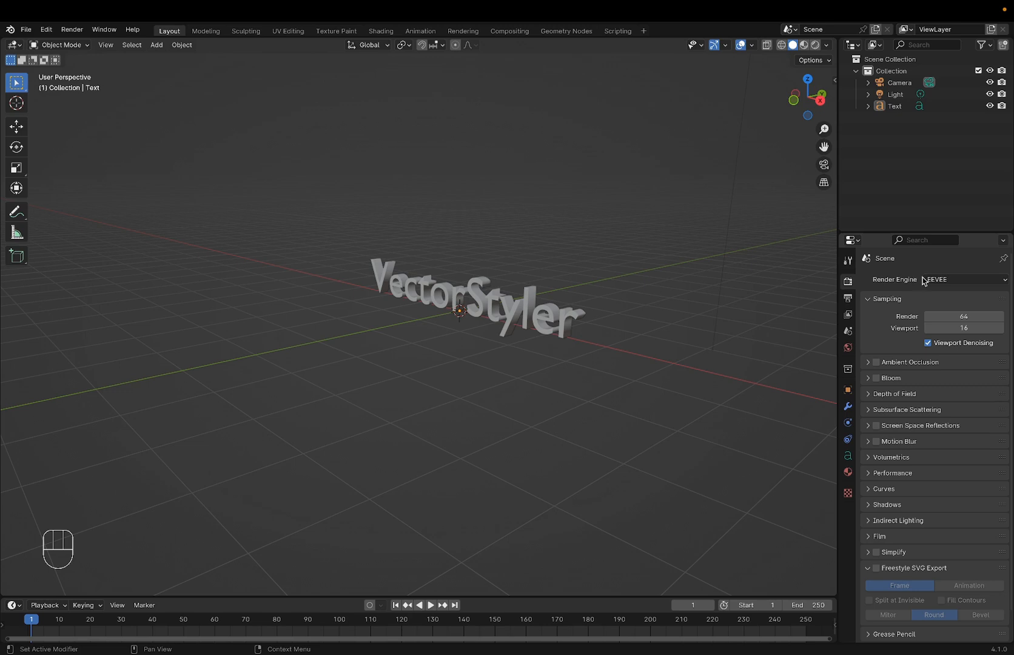
click(877, 570)
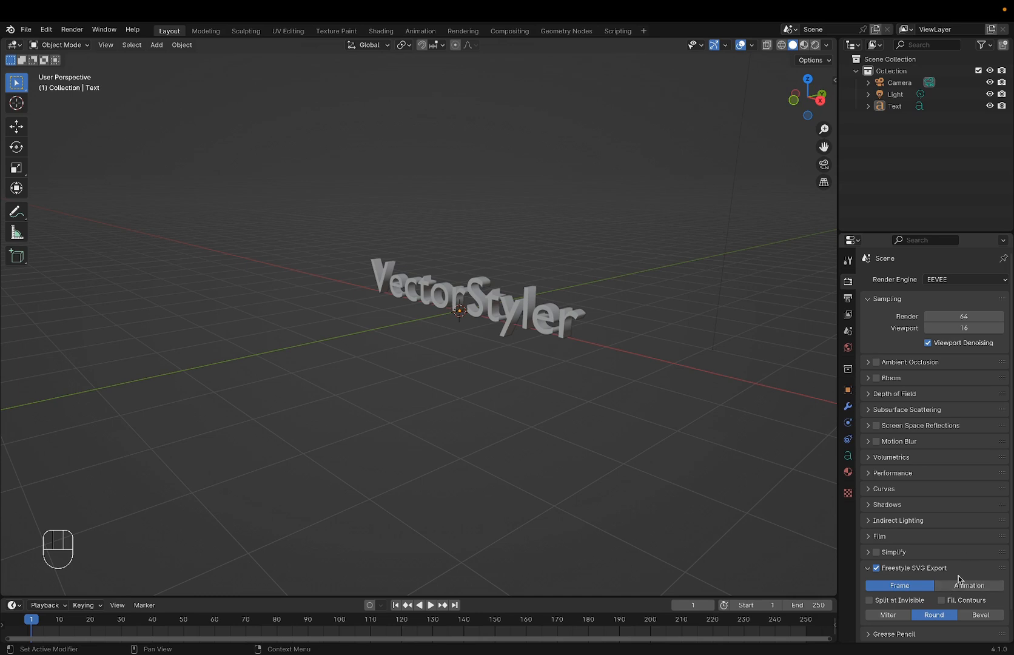
scroll(948, 526, down, 1)
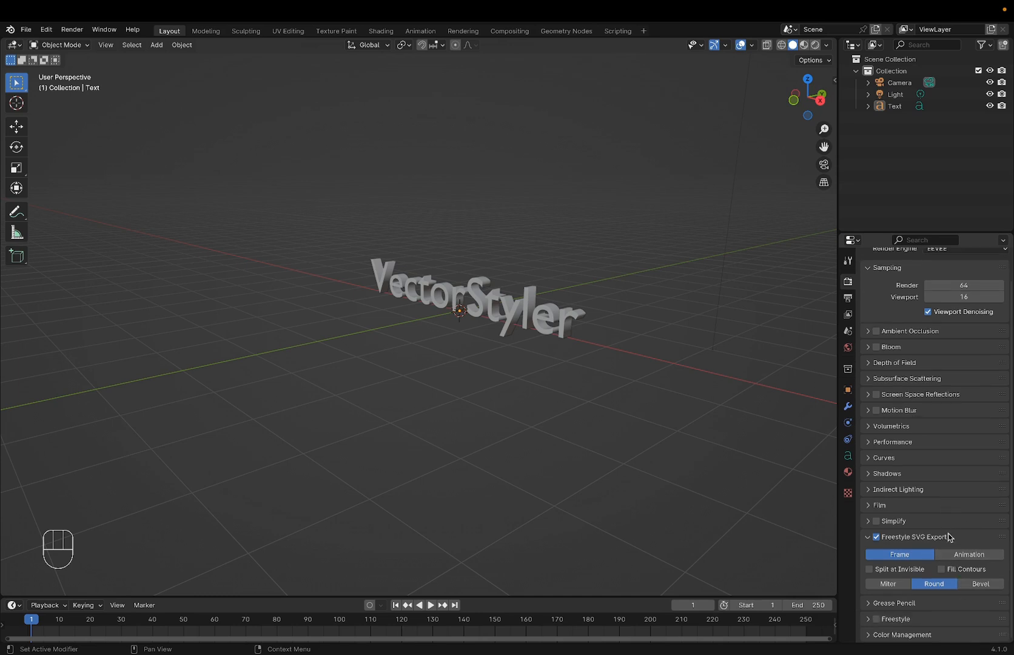
click(877, 620)
Step: Select the scene camera and change its lens type to Orthographic
scroll(477, 303, down, 2)
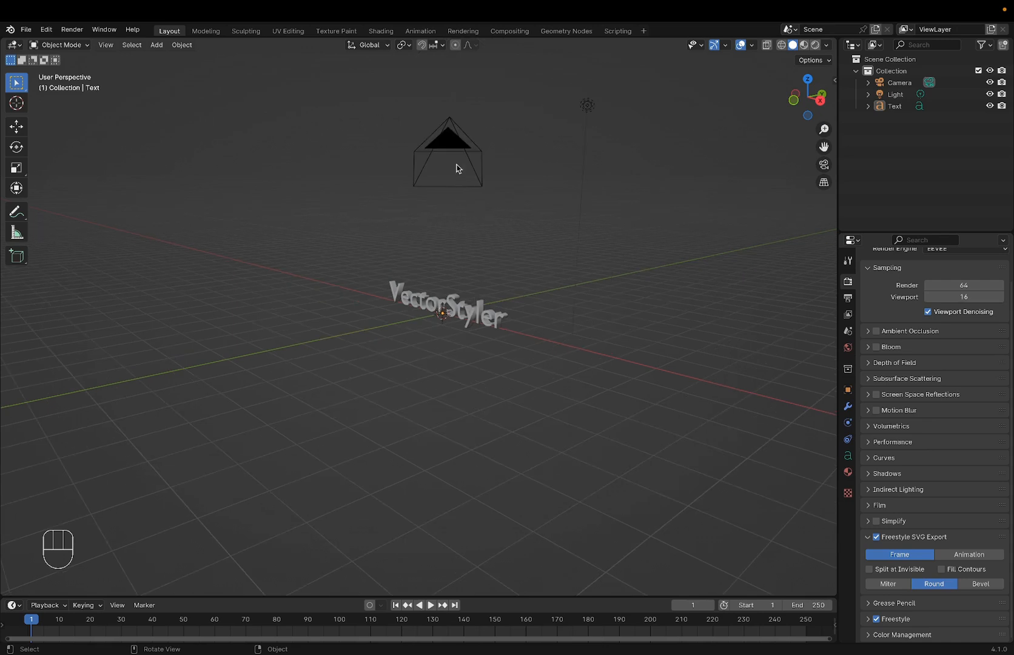
drag(501, 244, 477, 278)
scroll(478, 277, up, 1)
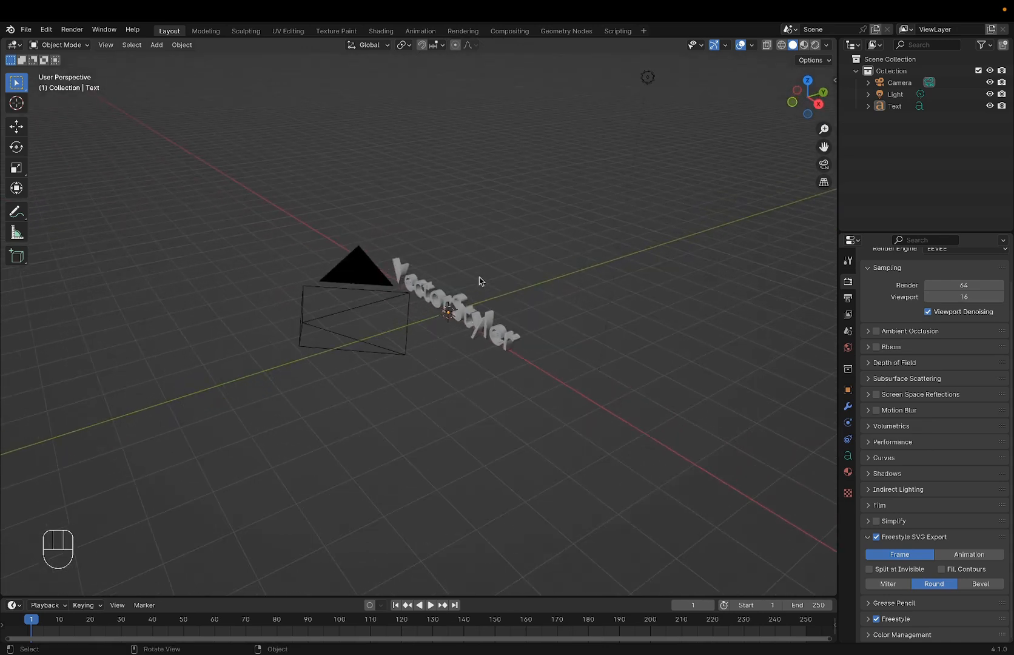
scroll(479, 274, up, 3)
scroll(478, 274, down, 4)
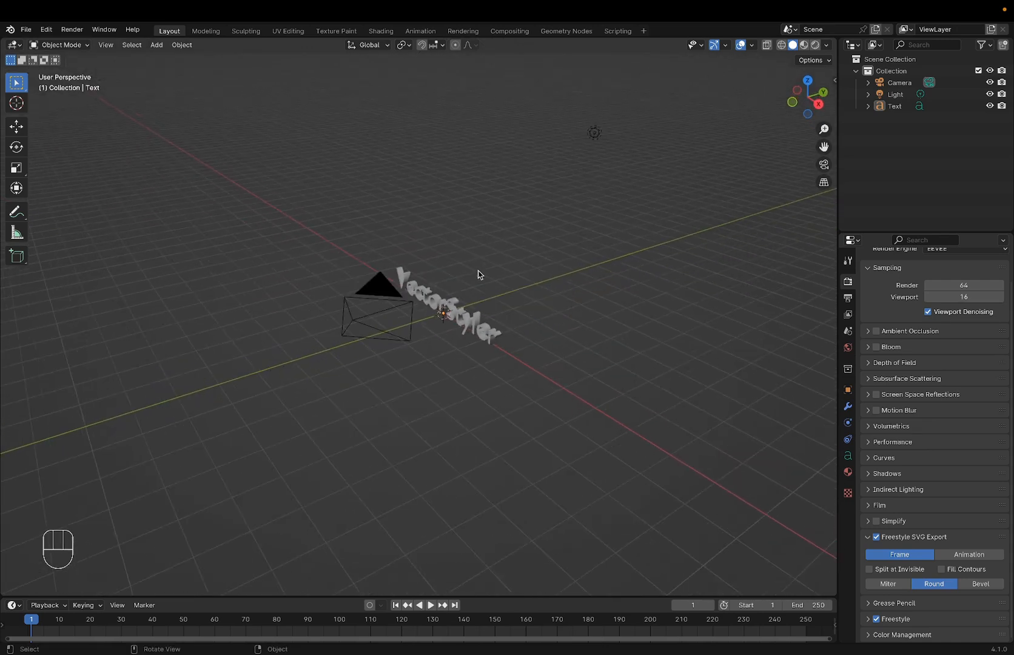
scroll(478, 274, up, 1)
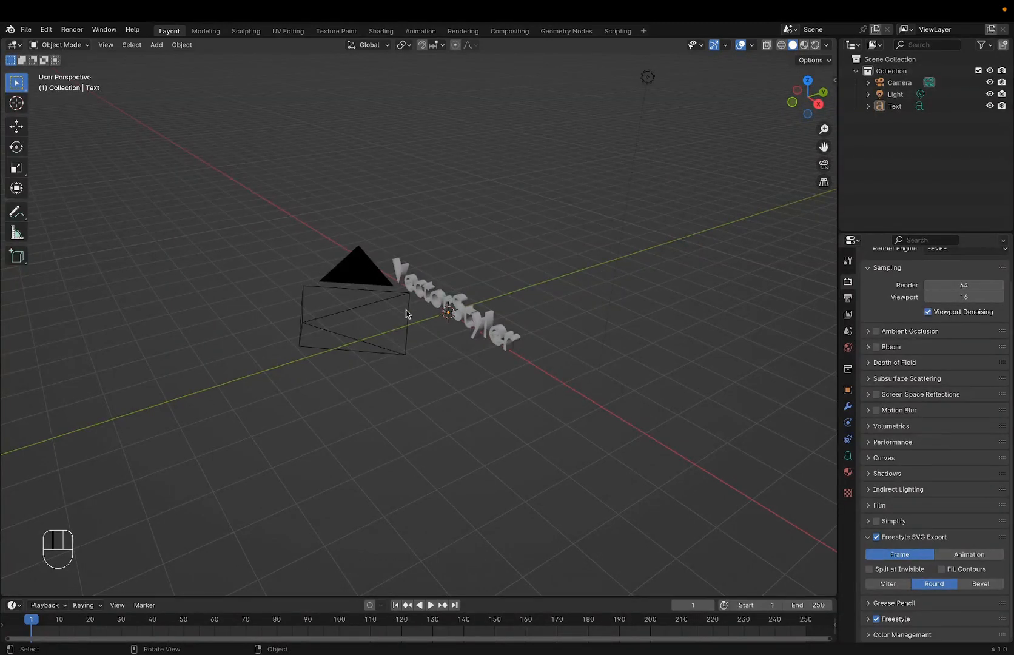
click(899, 88)
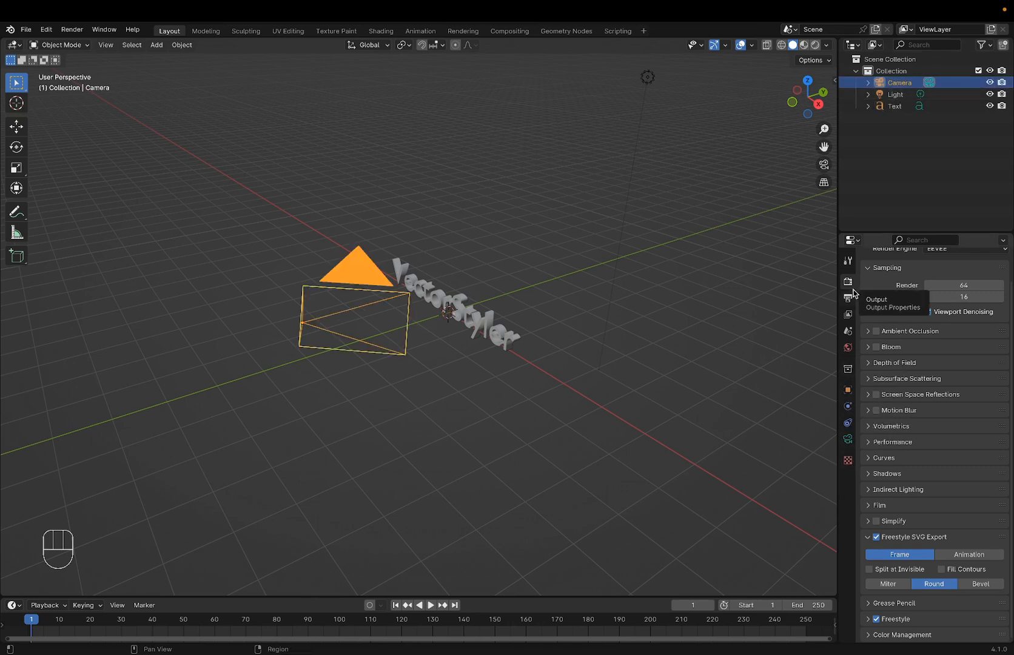
click(848, 440)
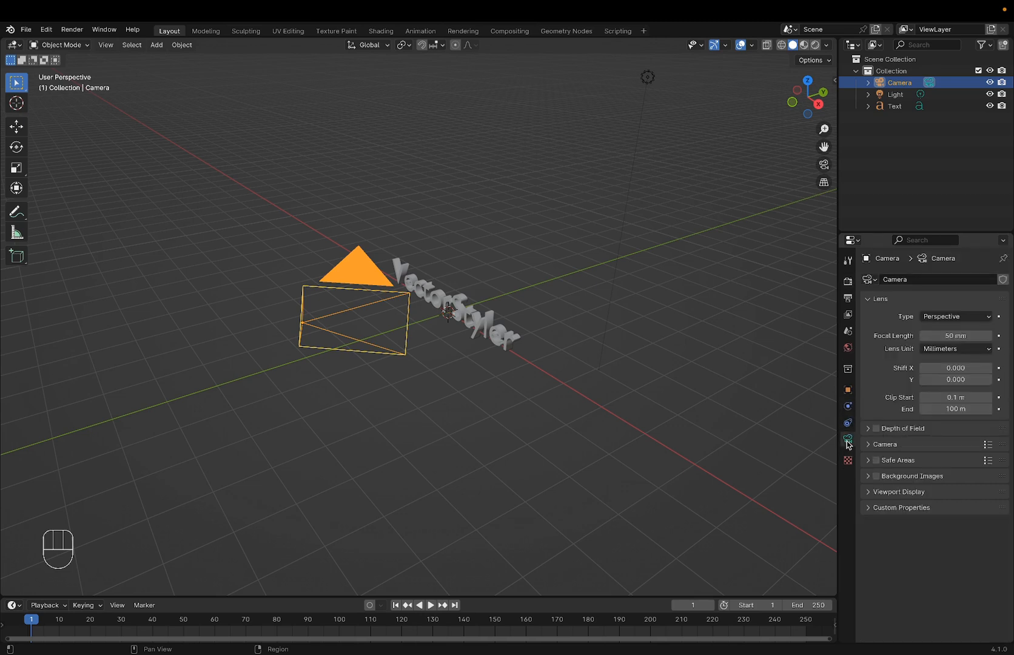
click(952, 317)
click(951, 345)
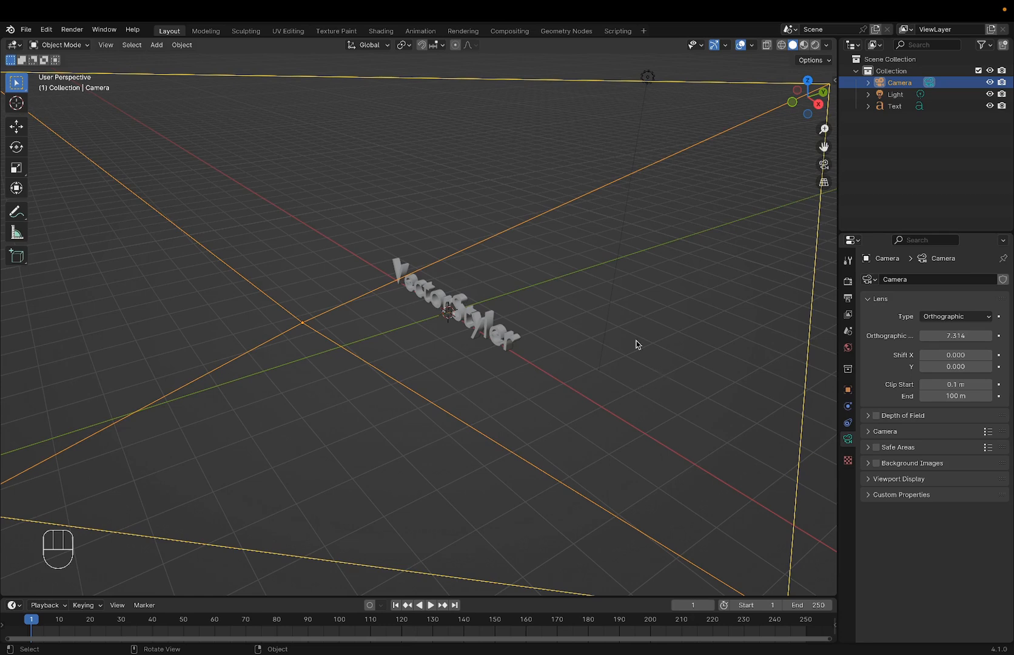
Step: Look through the camera and set its rotation to 54.736° on X and 45° on Z
click(824, 164)
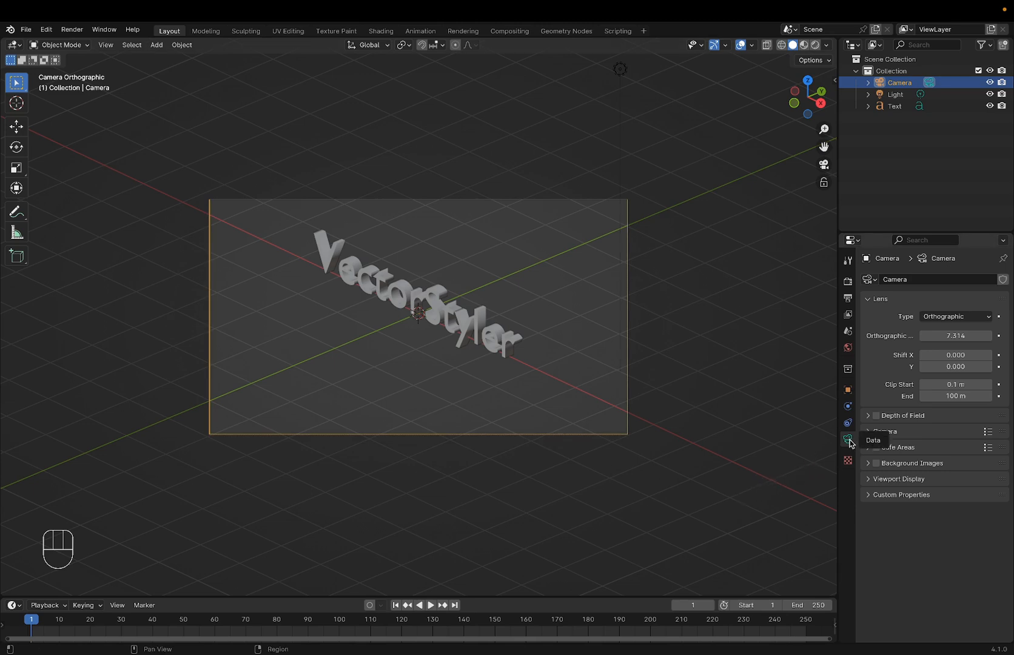
click(848, 391)
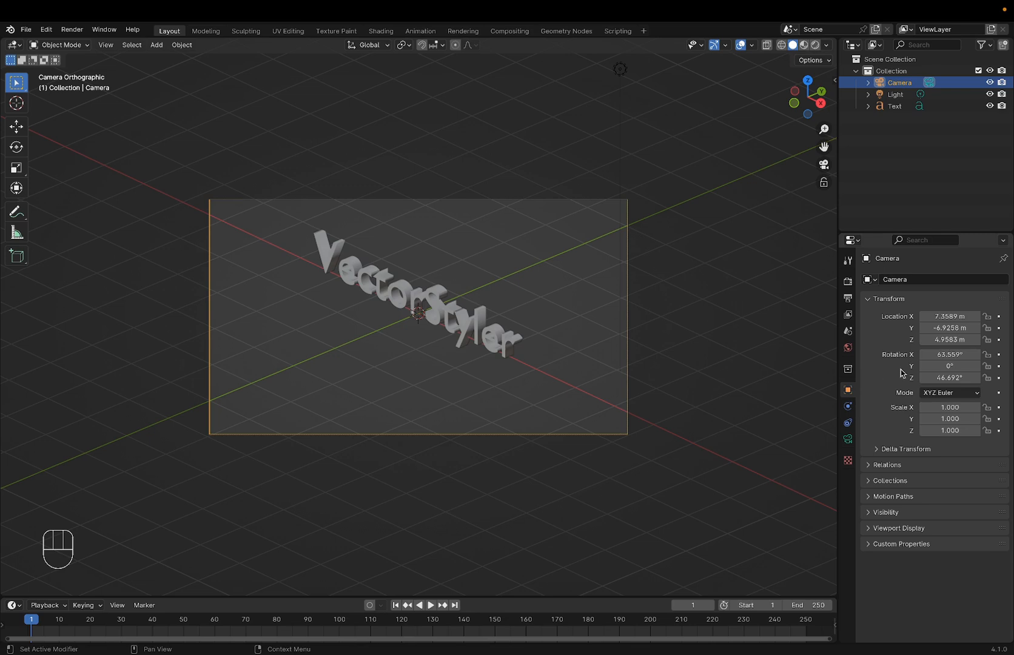
click(952, 355)
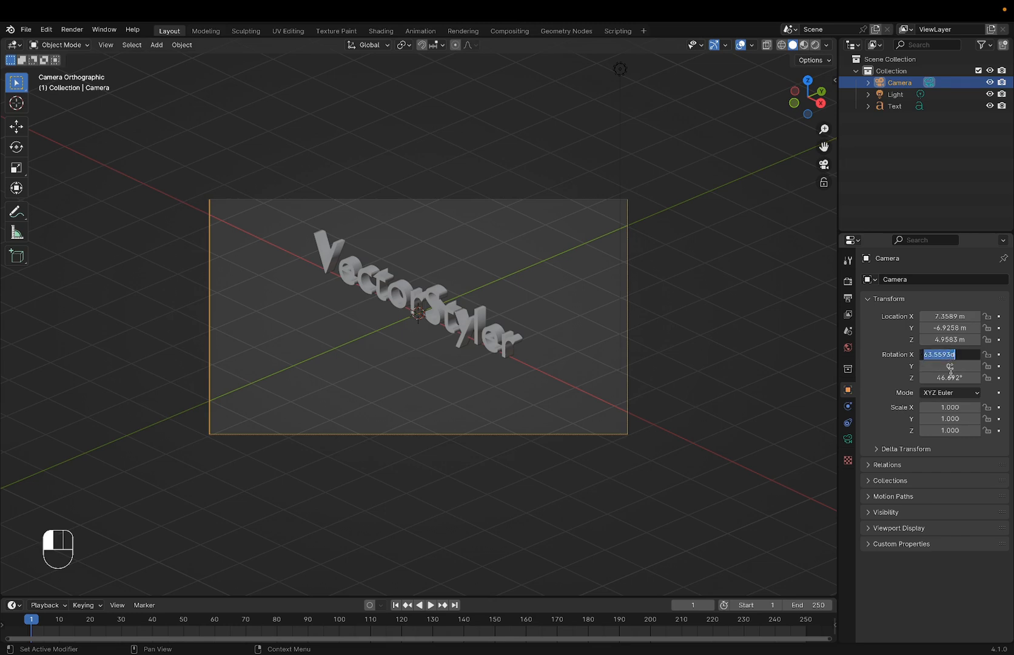
text(5)
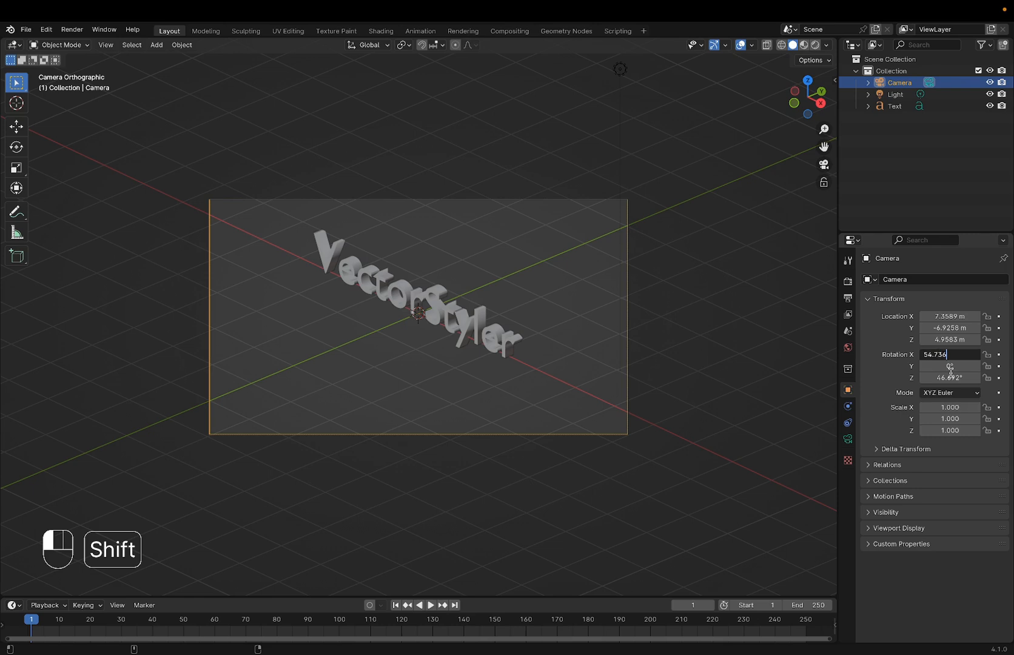
text(4.736)
key(Return)
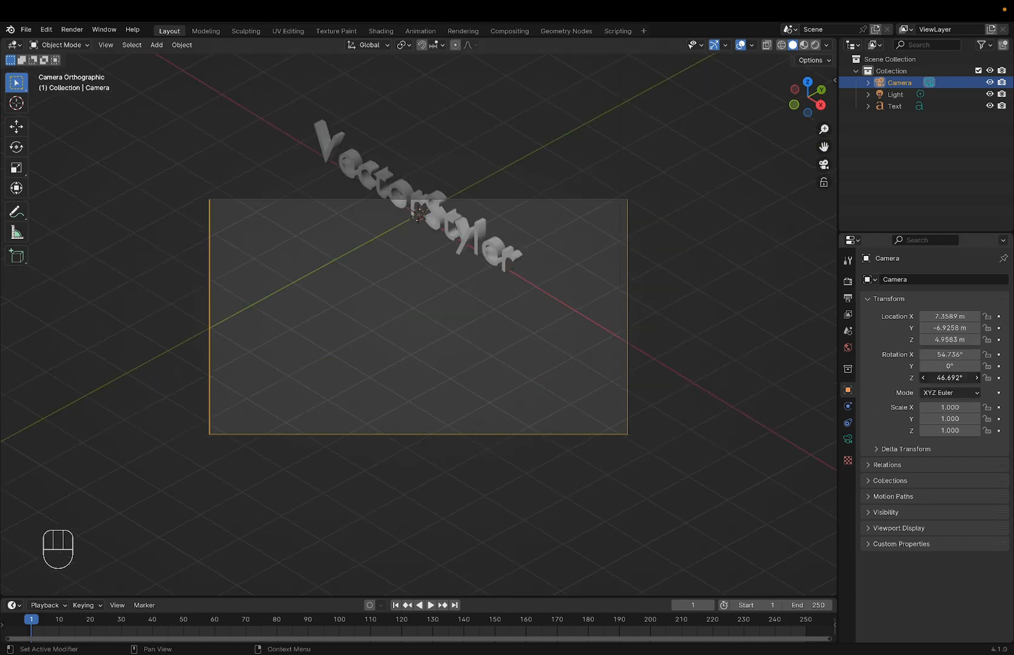
click(950, 377)
text(45)
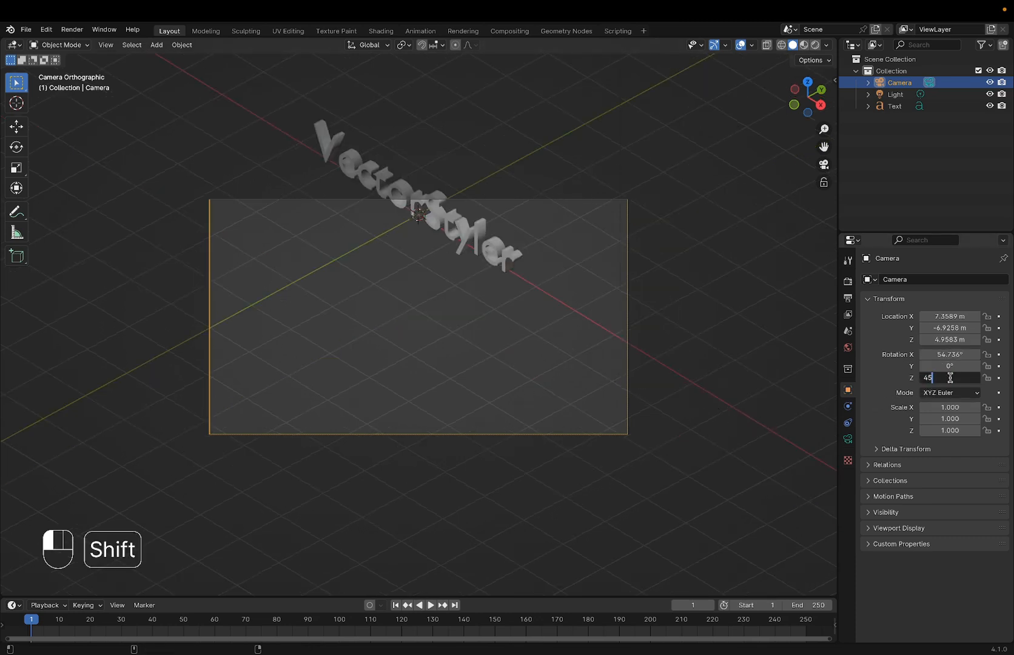
key(Return)
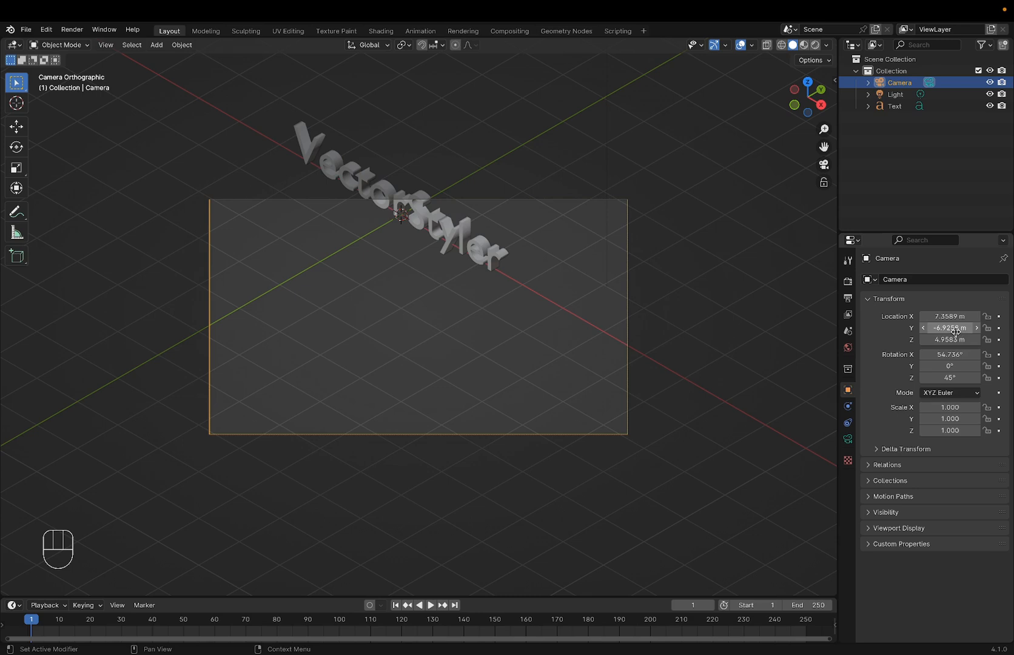
Step: Centre the text in frame by moving the camera to about X 7.18 m, Y -7.21 m, Z 7.54 m, and set its orthographic scale to 5.314
drag(950, 339, 1013, 324)
drag(944, 316, 905, 316)
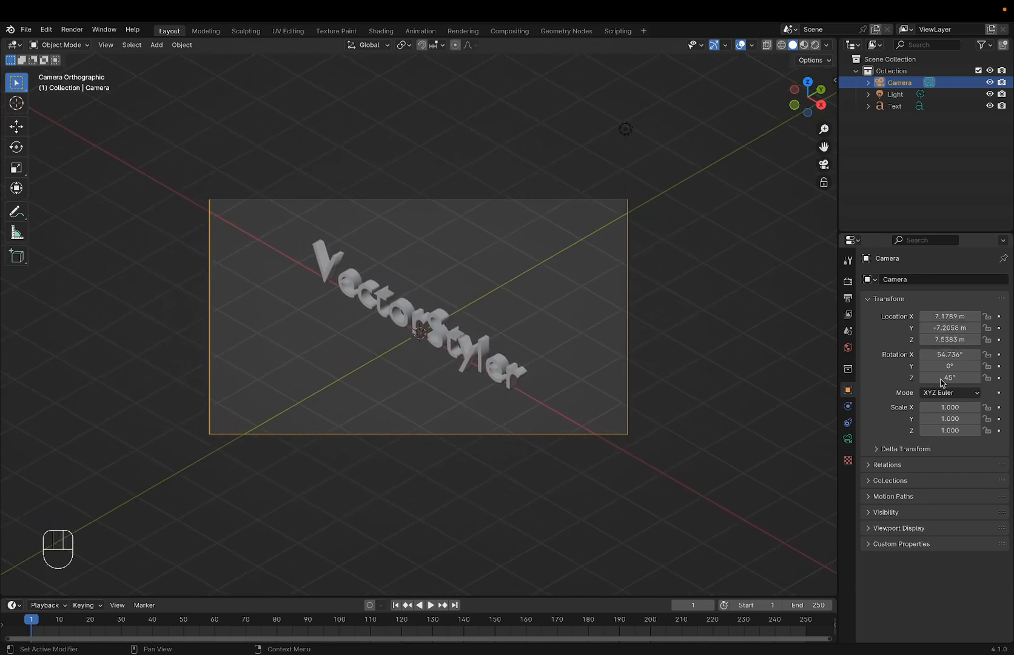
click(735, 472)
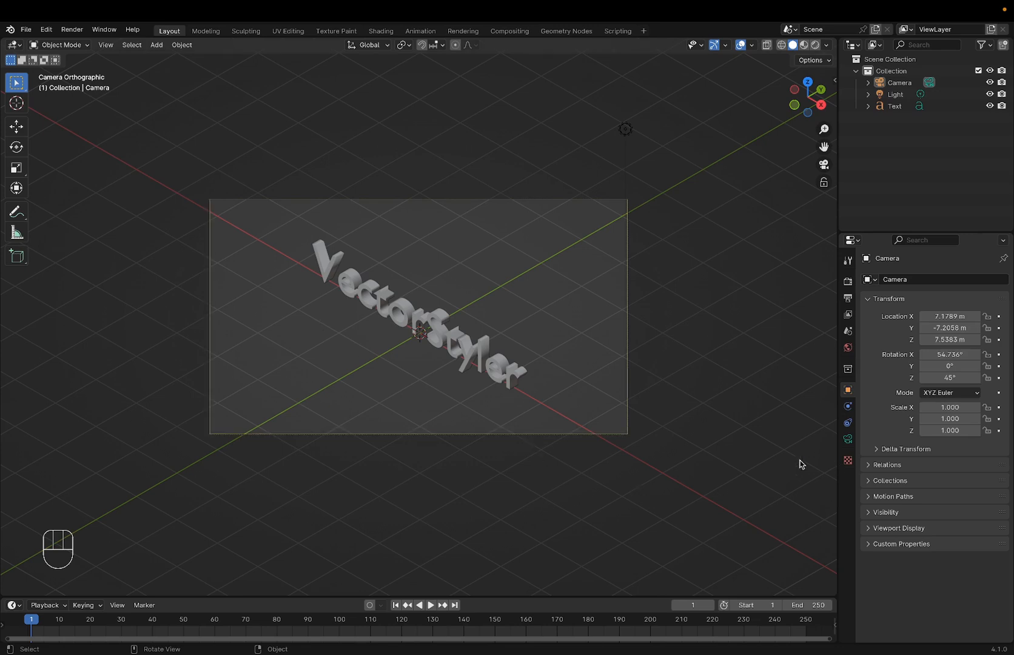
click(847, 442)
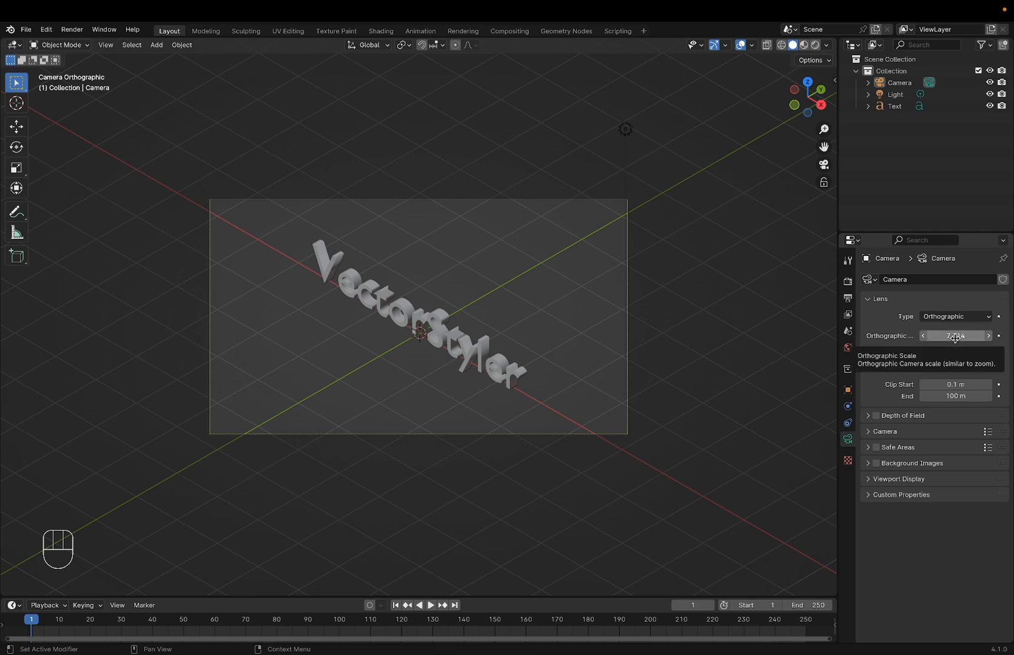
drag(955, 337, 955, 337)
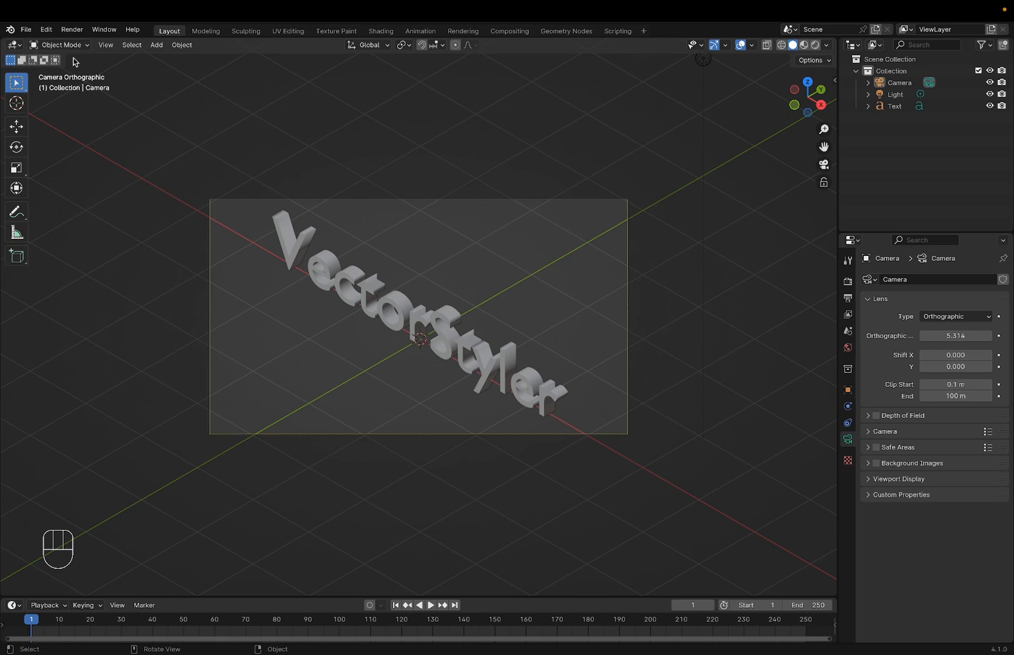
Step: Render the current frame as an image, close the render window, and open the output properties
click(71, 29)
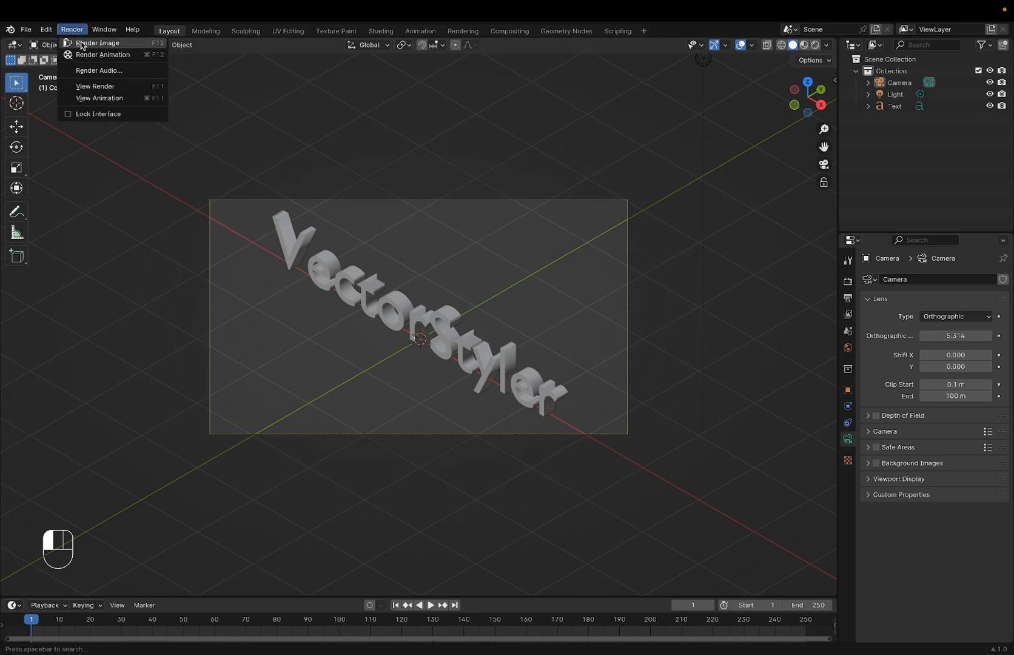
click(81, 44)
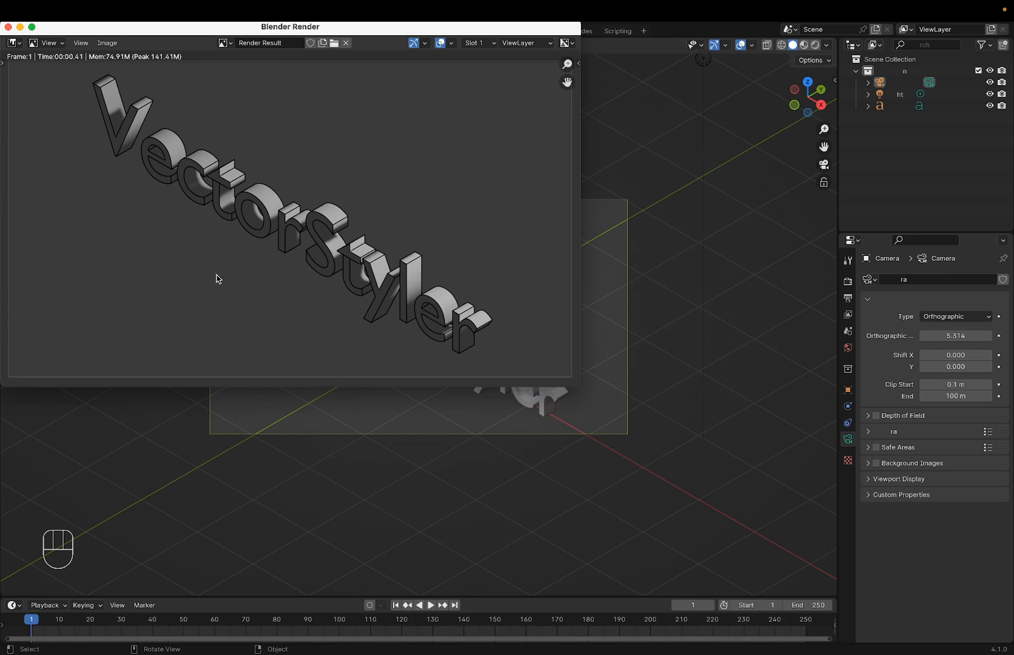
click(107, 46)
click(8, 27)
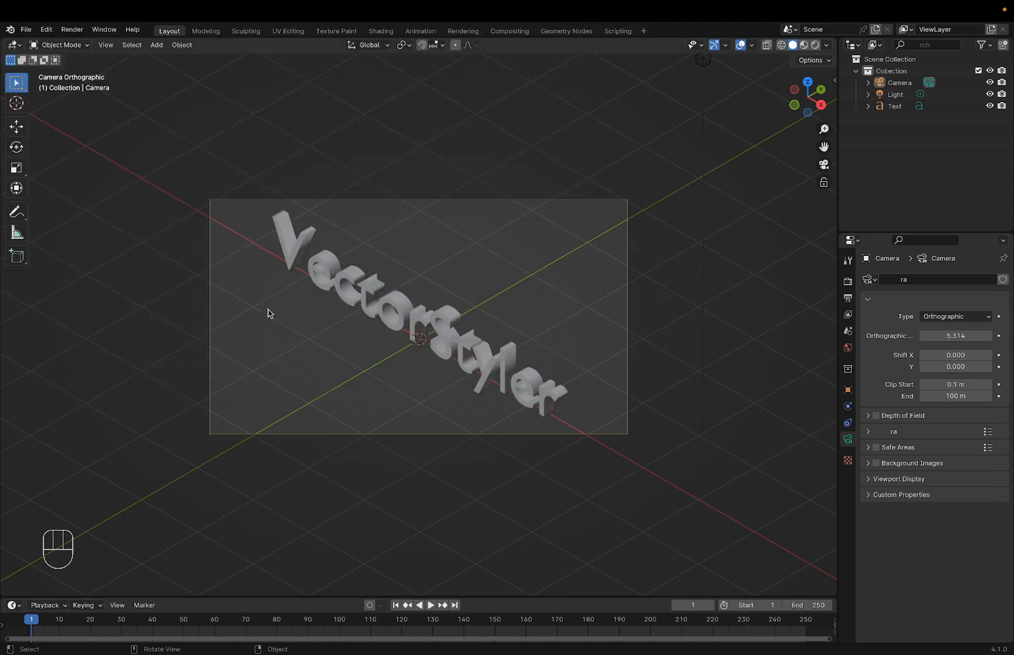
click(848, 297)
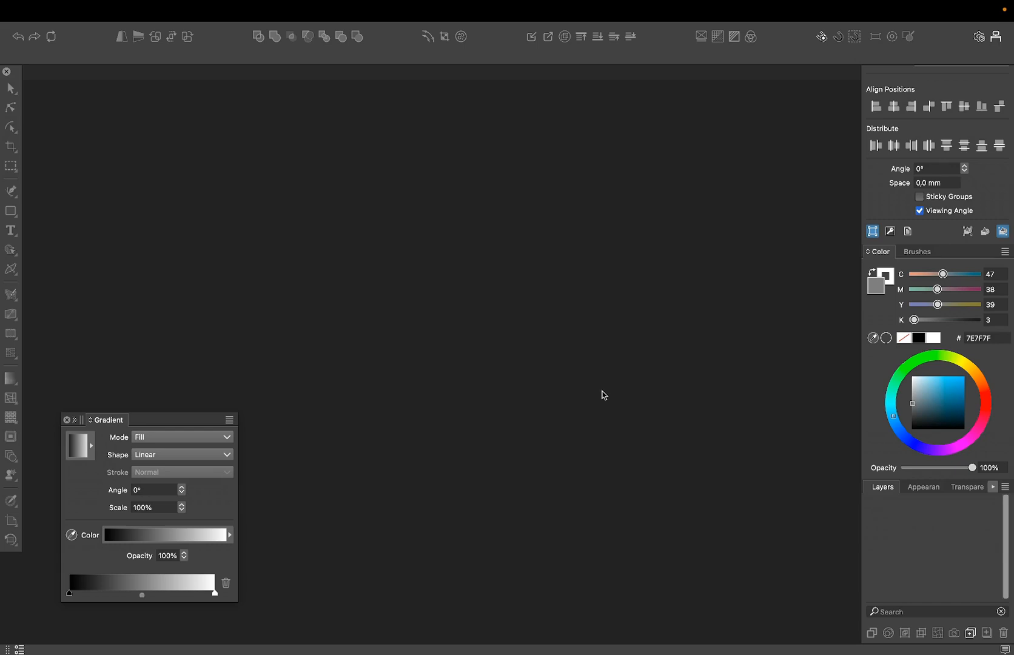
Step: Switch to VectorStyler and open the rendered 0001.svg from the Desktop
click(96, 11)
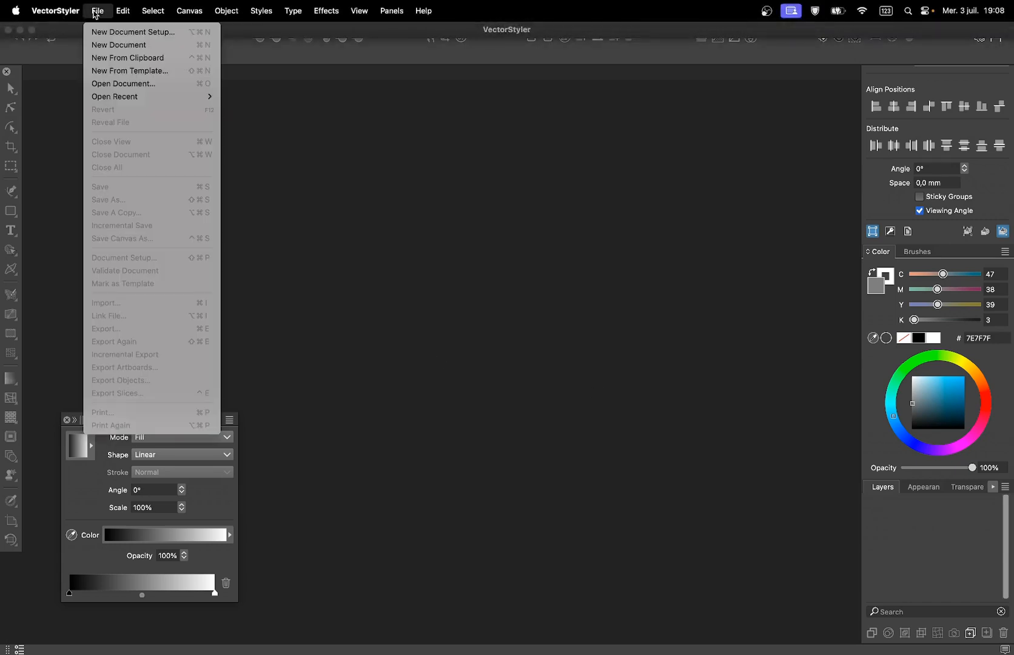
click(107, 85)
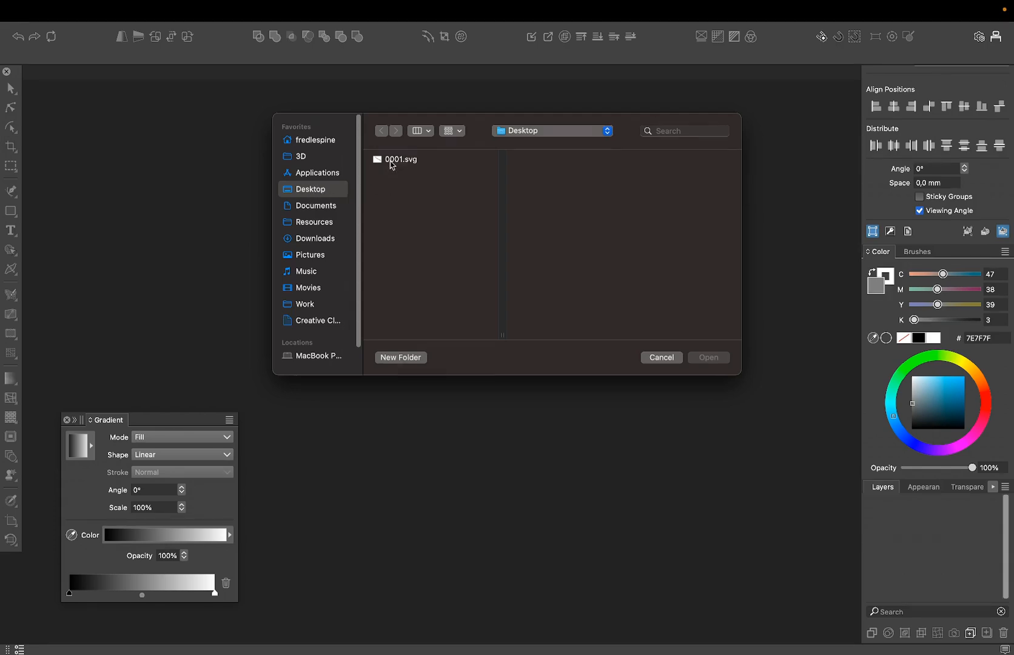
click(391, 161)
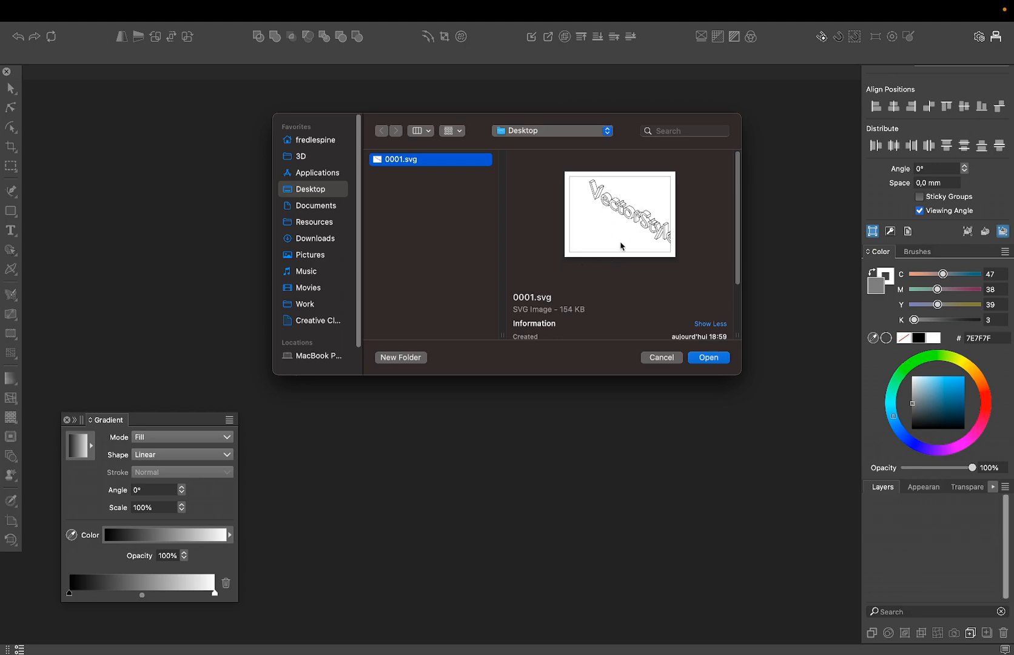
click(707, 358)
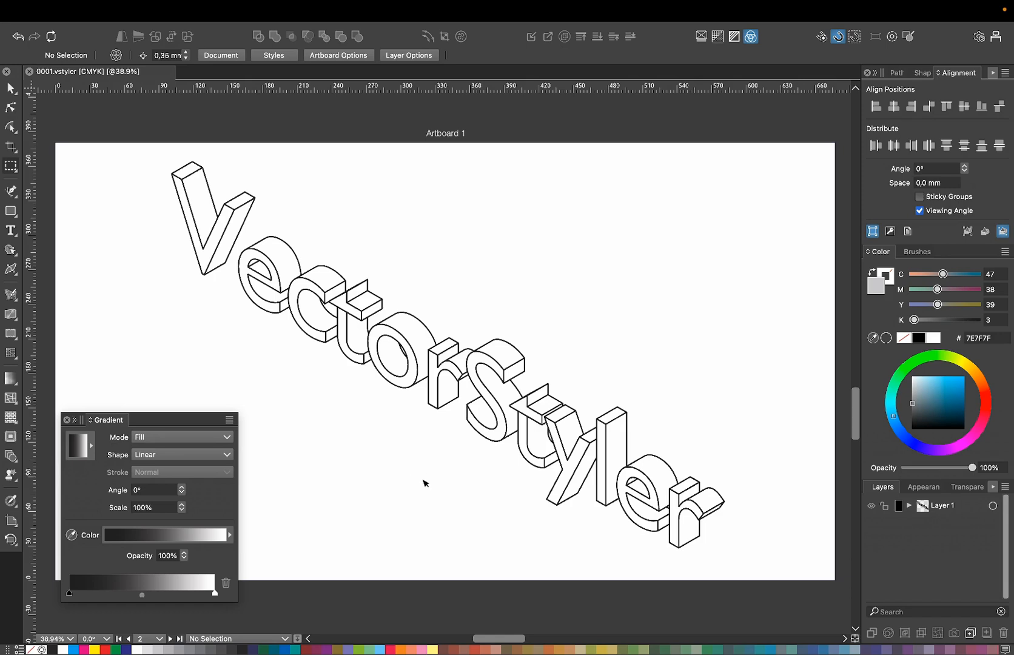
Step: Ungroup the imported ViewLayer_LineSet line art and deselect it
click(493, 443)
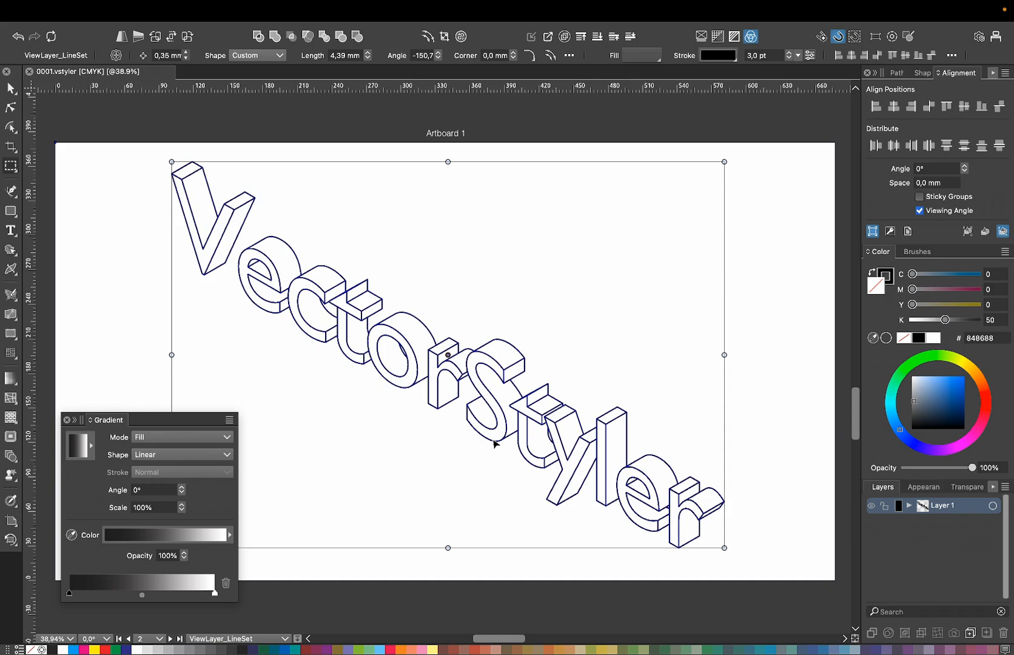
right_click(493, 443)
click(510, 533)
click(566, 600)
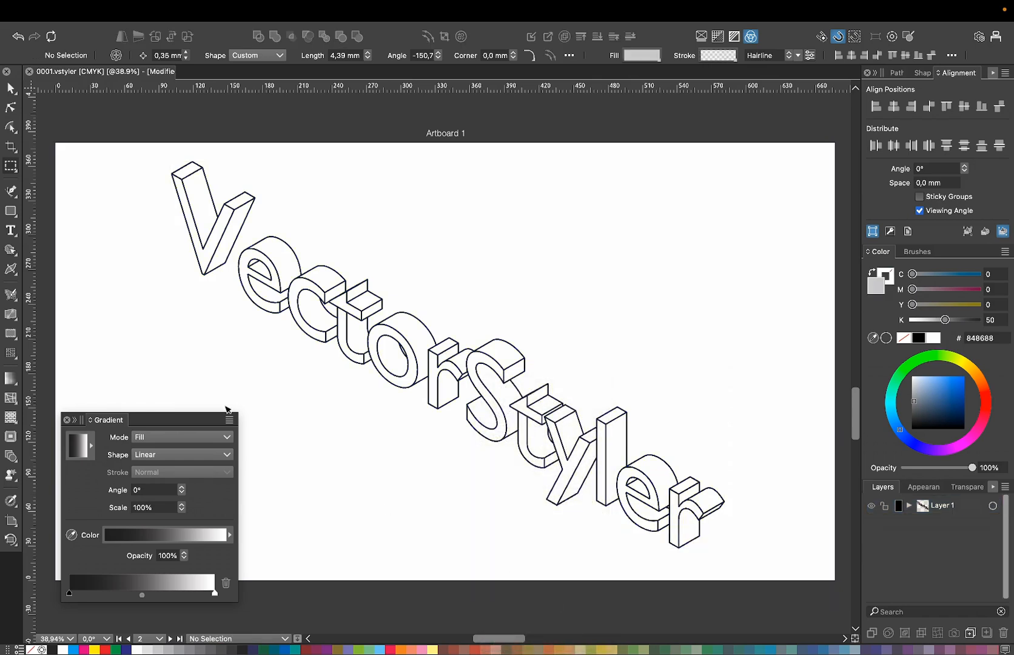
Step: Draw a closed grey polygon with the Pen tool that surrounds the entire VectorStyler lettering
click(12, 192)
click(147, 157)
click(214, 155)
click(429, 221)
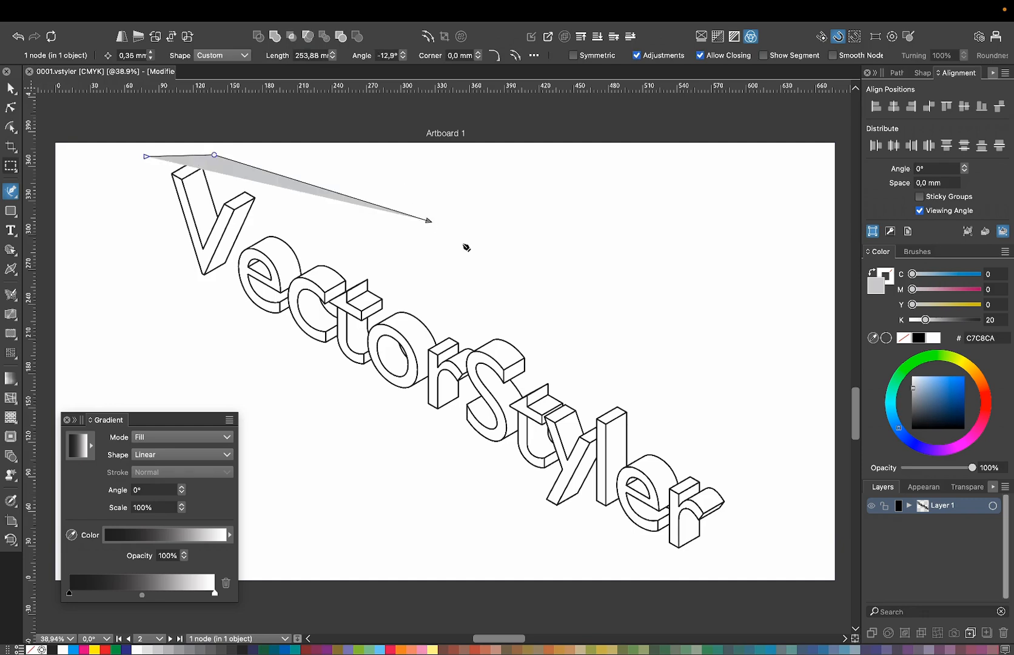
click(680, 366)
click(756, 501)
click(750, 563)
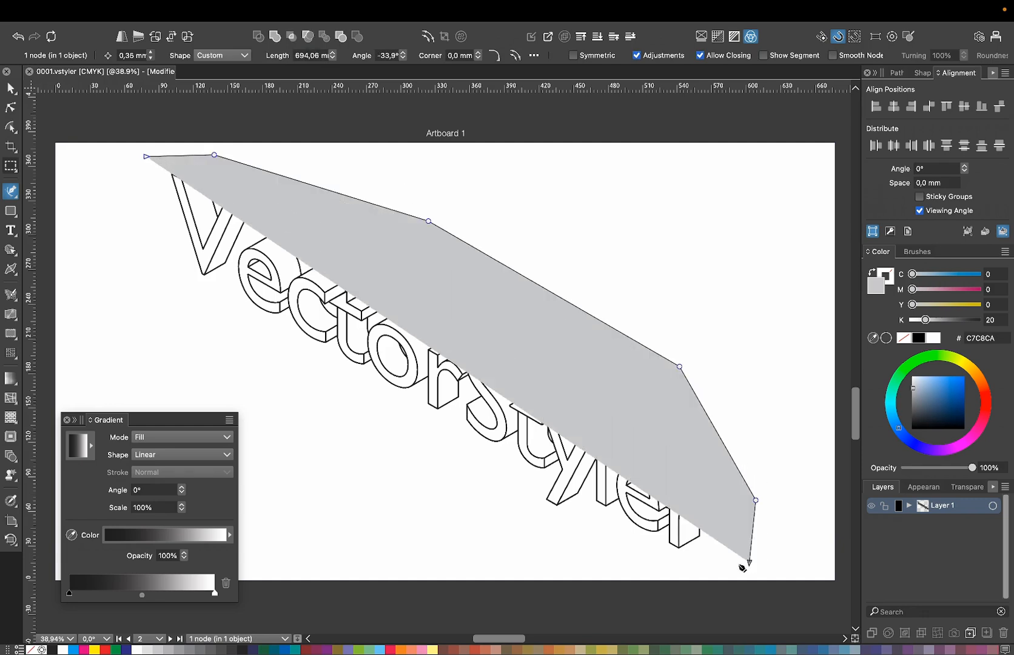
click(650, 574)
click(415, 486)
click(212, 341)
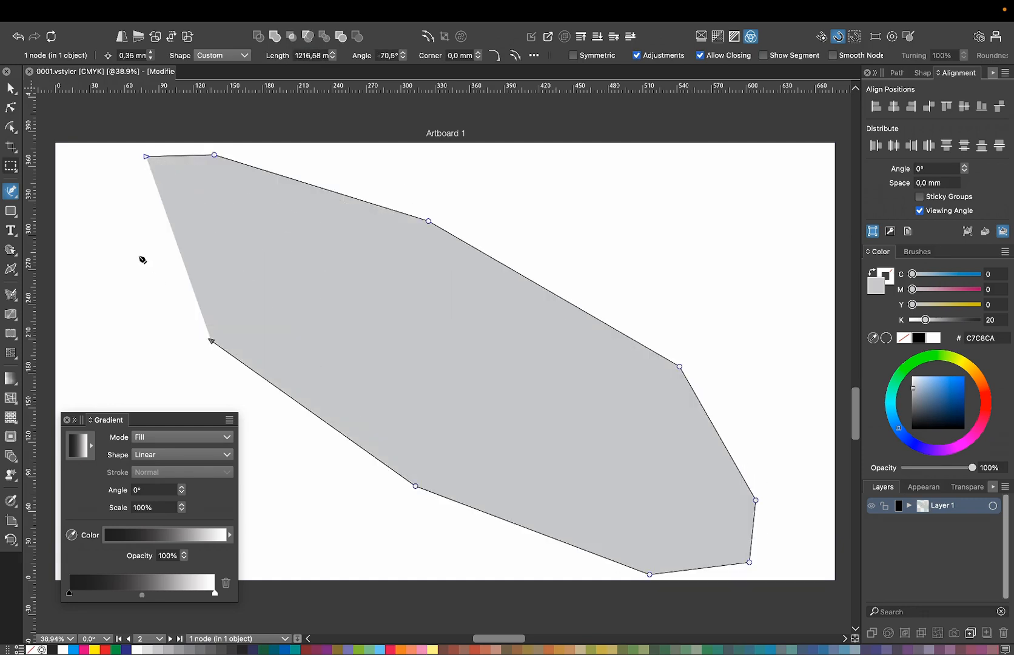
click(140, 256)
click(147, 157)
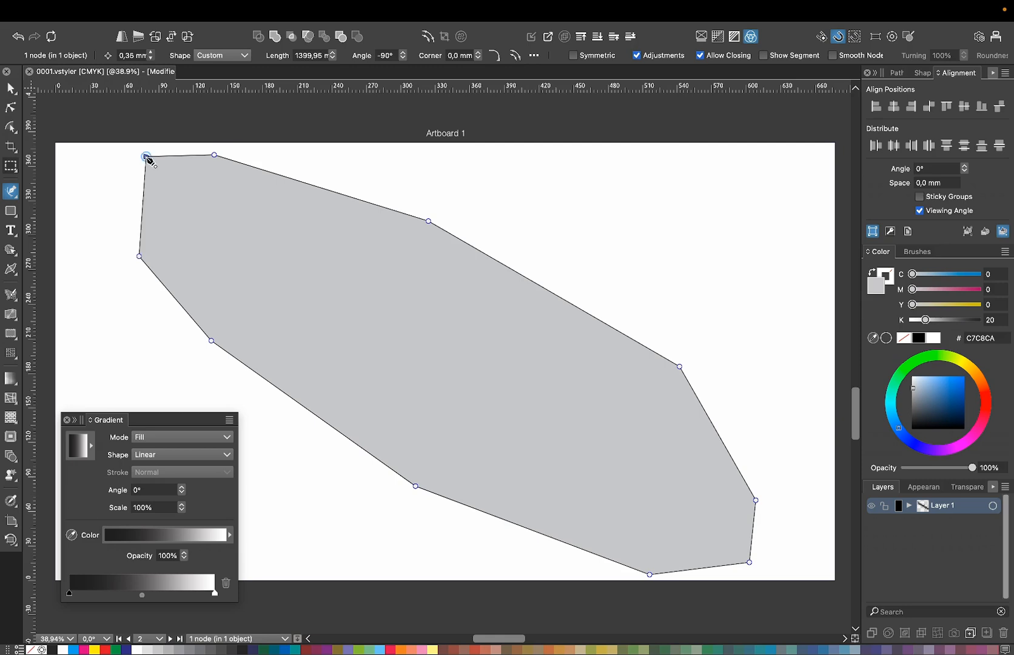
Step: Select the grey polygon together with the line art and divide them into separate filled shapes
click(10, 88)
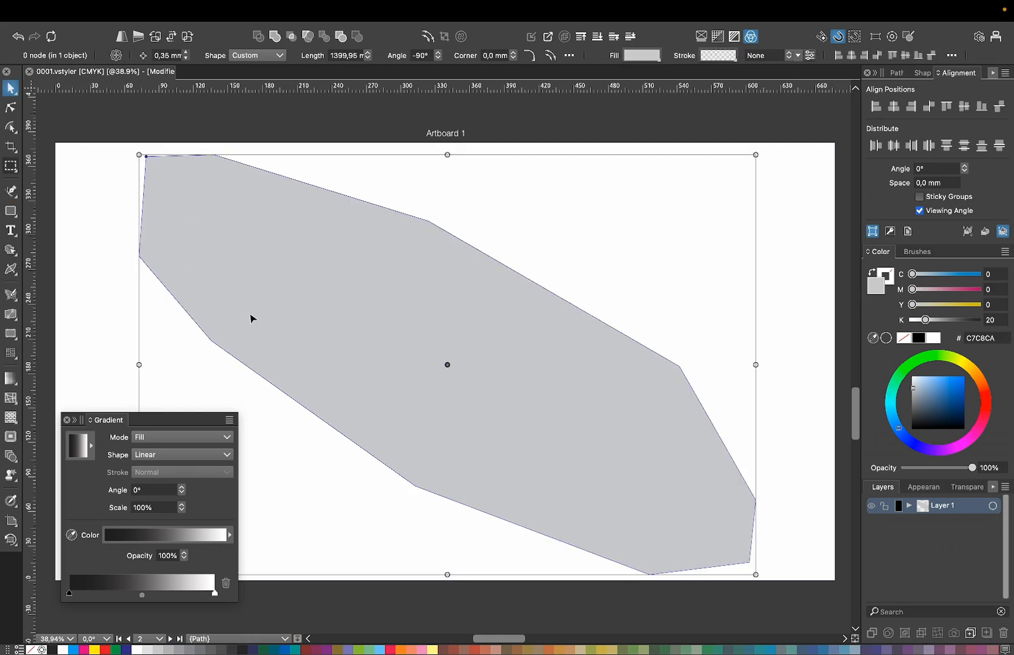
key(ctrl+a)
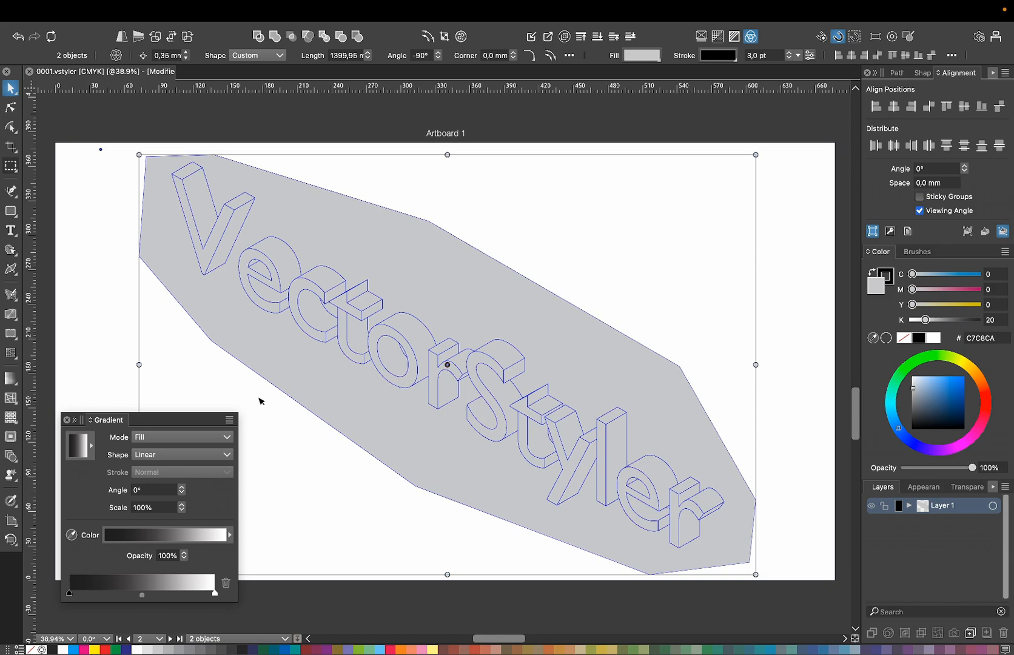
click(324, 38)
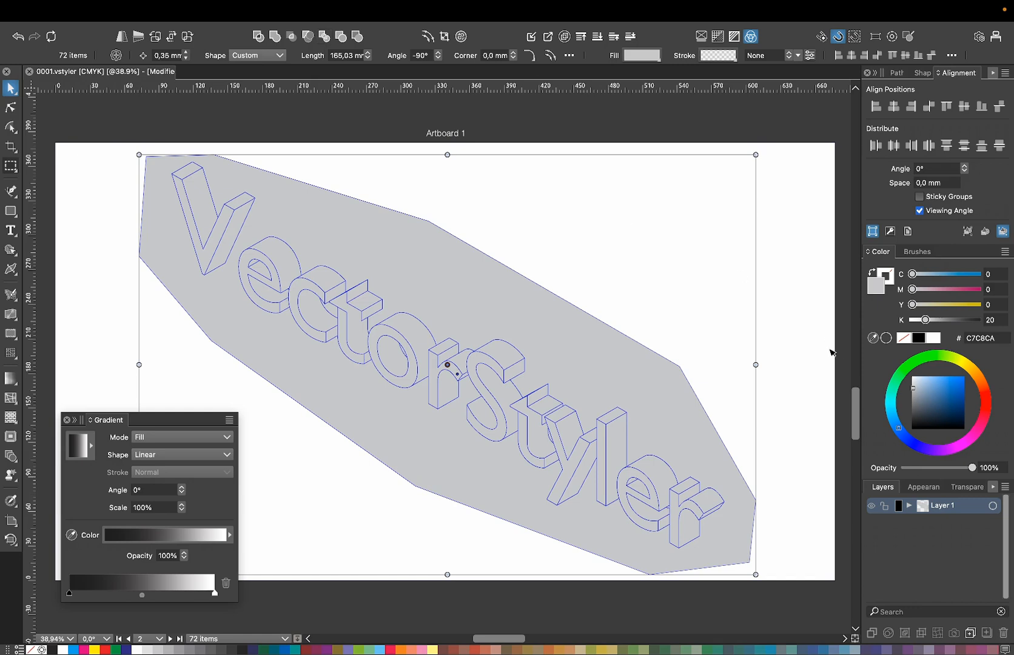
Step: Delete the outer grey shape surrounding the lettering
click(772, 355)
click(658, 367)
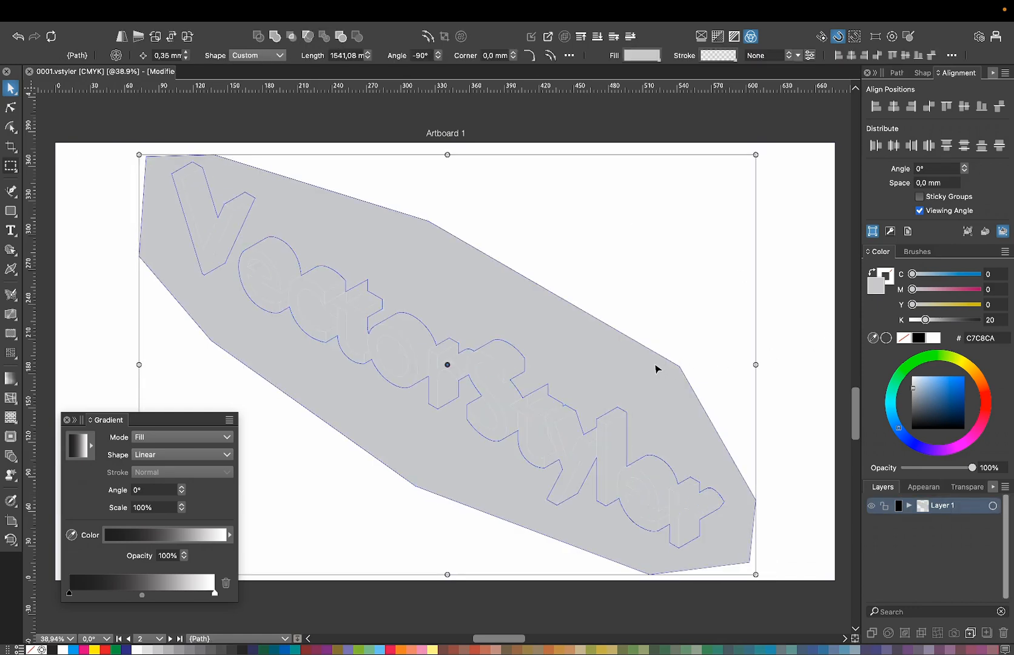
key(Delete)
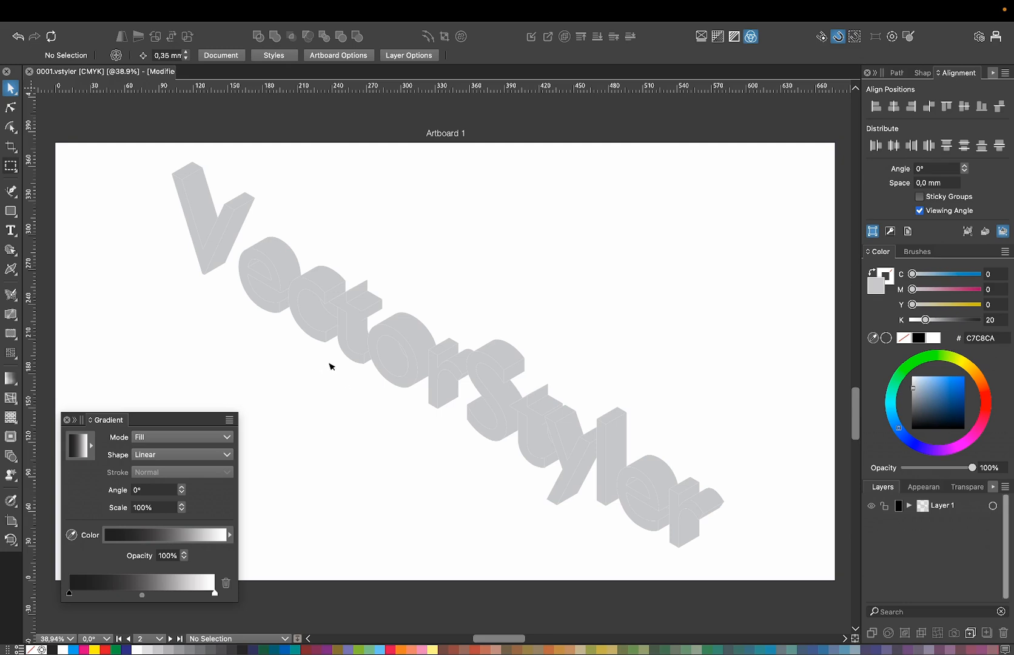
Step: Delete the leftover background shapes inside the openings of the "c" and the "o" in "Vector"
scroll(329, 366, up, 3)
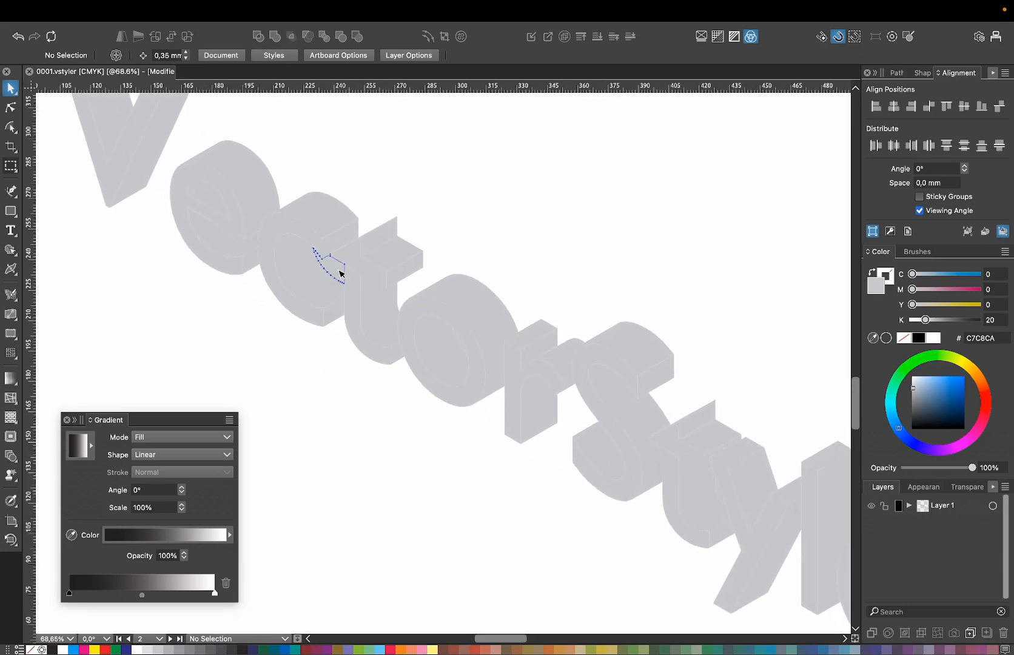
click(341, 274)
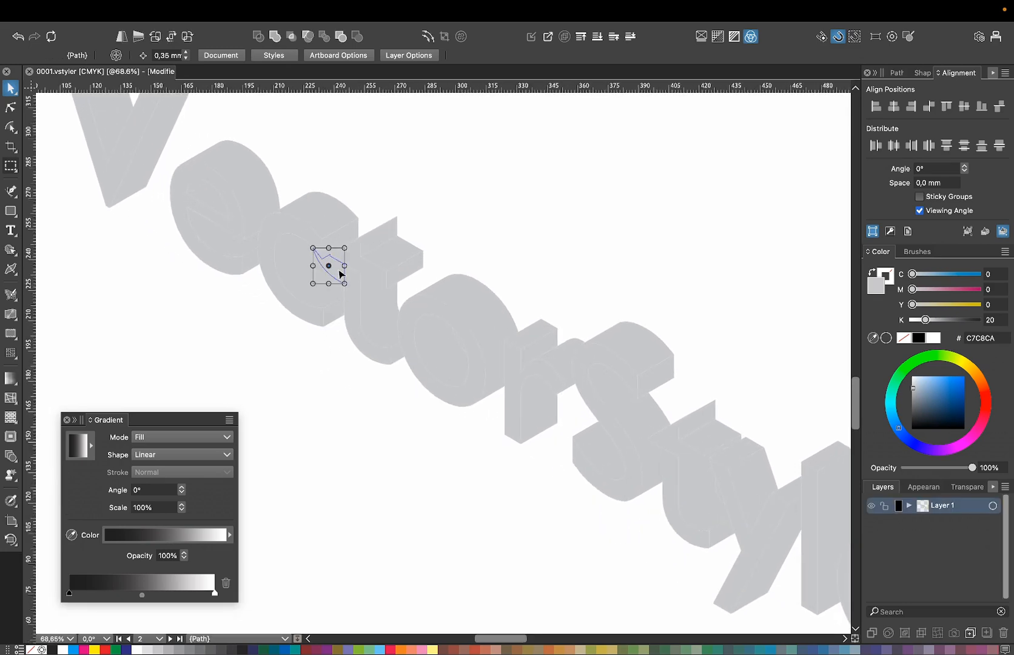
click(342, 344)
click(462, 341)
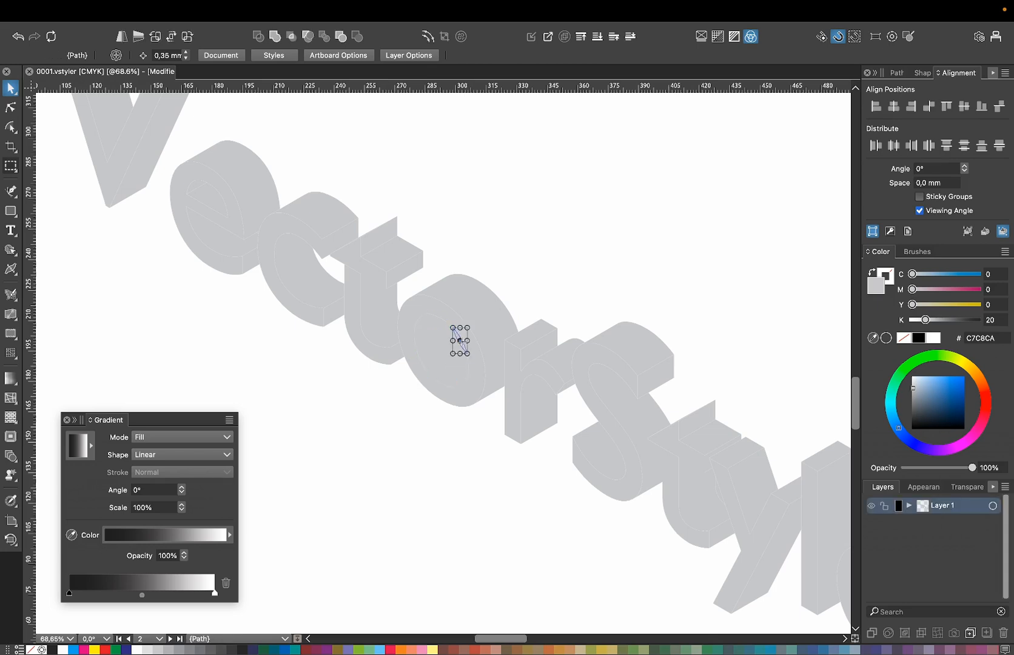
key(Delete)
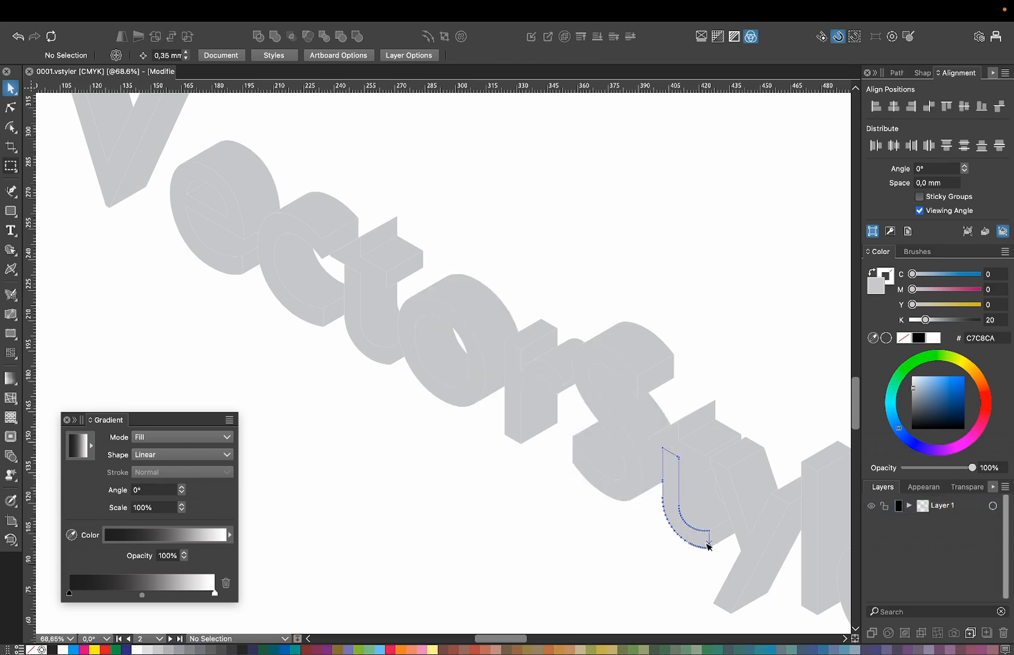
Step: Delete the leftover background shapes between the "t" and "y" of "Styler" and between the first "e" and "c"
click(720, 499)
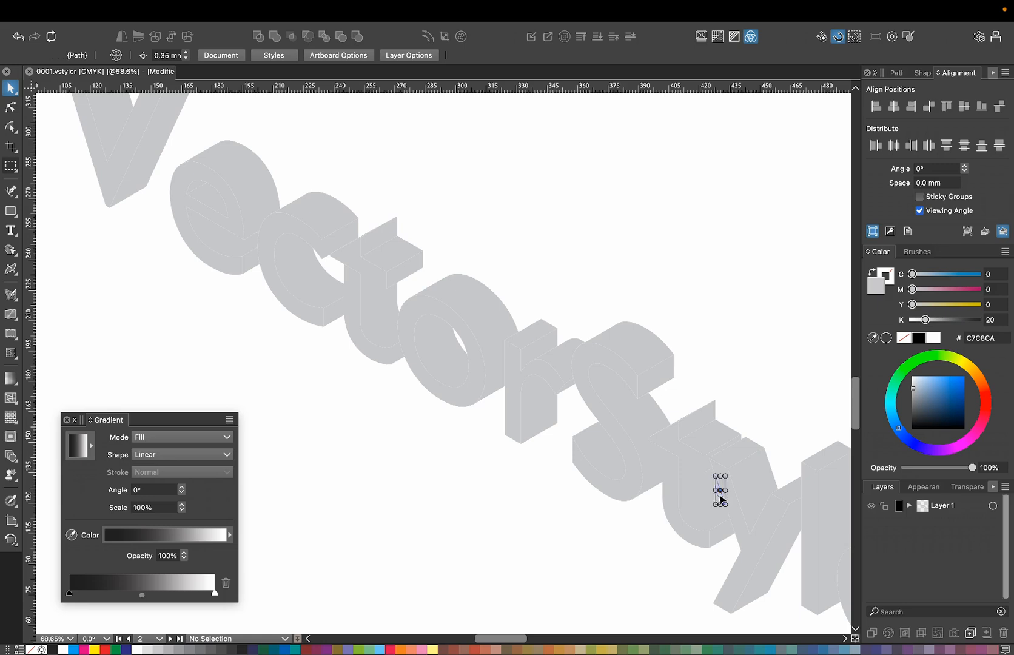
key(Delete)
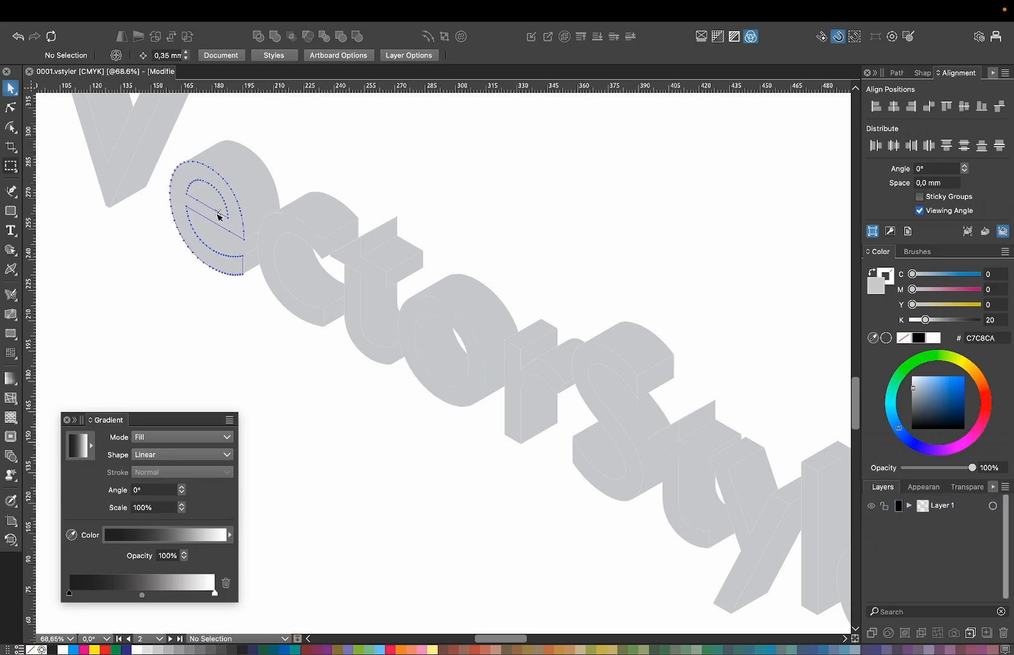
click(259, 233)
key(Delete)
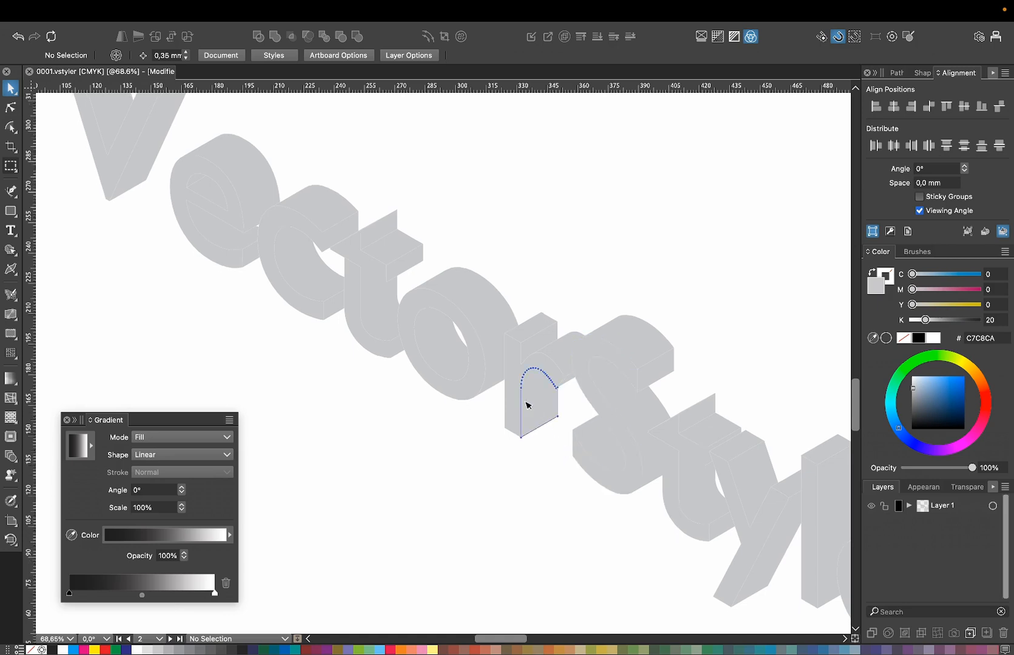
scroll(525, 405, down, 2)
scroll(525, 405, down, 2)
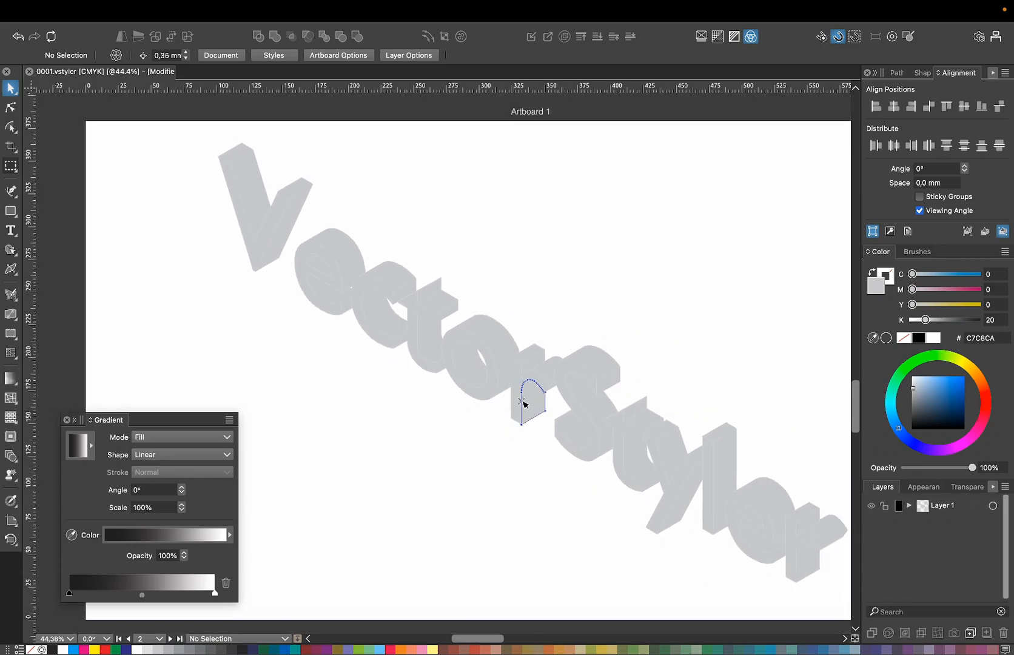
click(784, 537)
click(774, 580)
scroll(557, 484, down, 2)
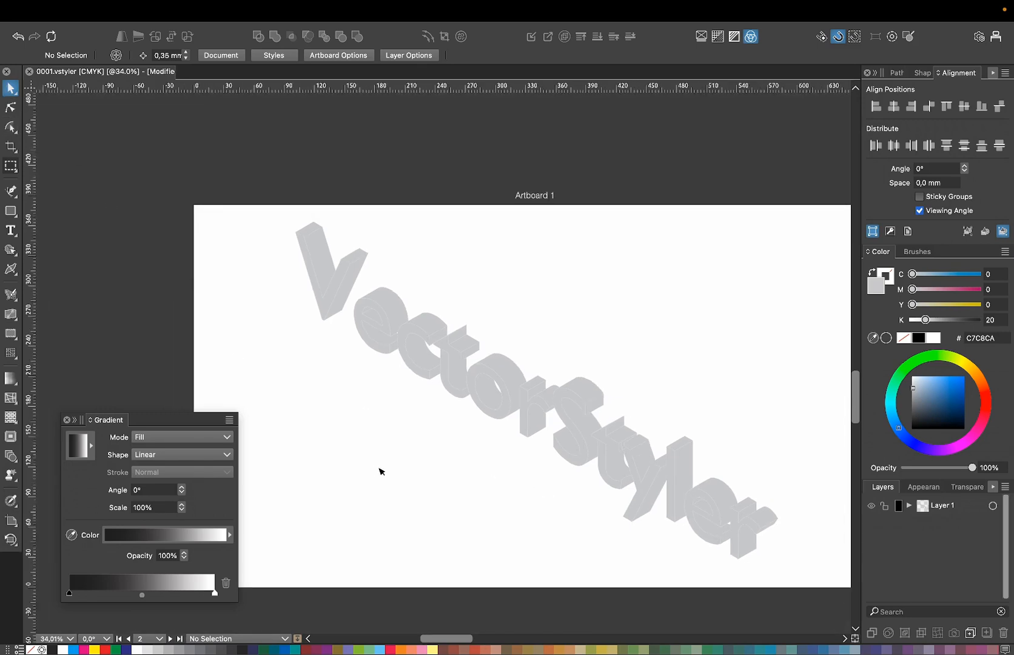
Step: Select the front face of the "t" in "Vector" while in outline view, and return to the filled preview
key(super+y)
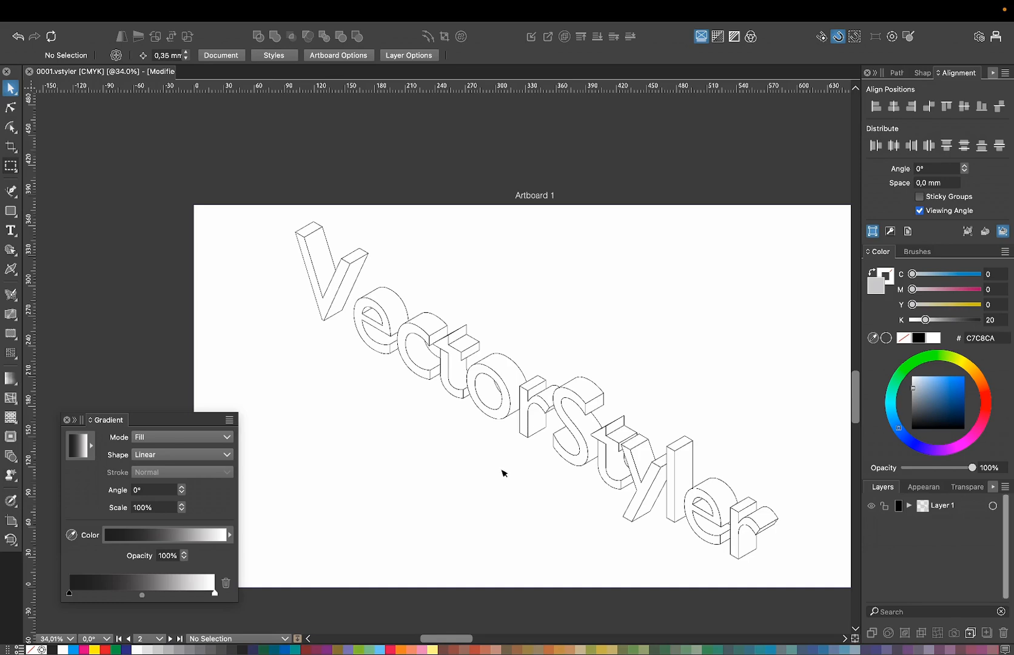
scroll(453, 424, up, 10)
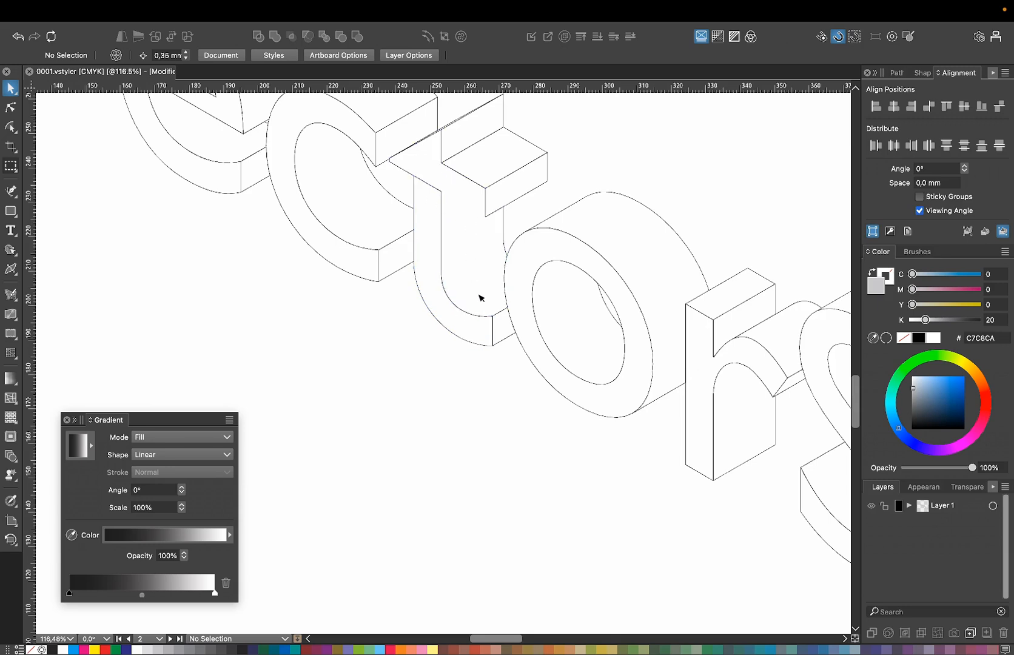
click(442, 275)
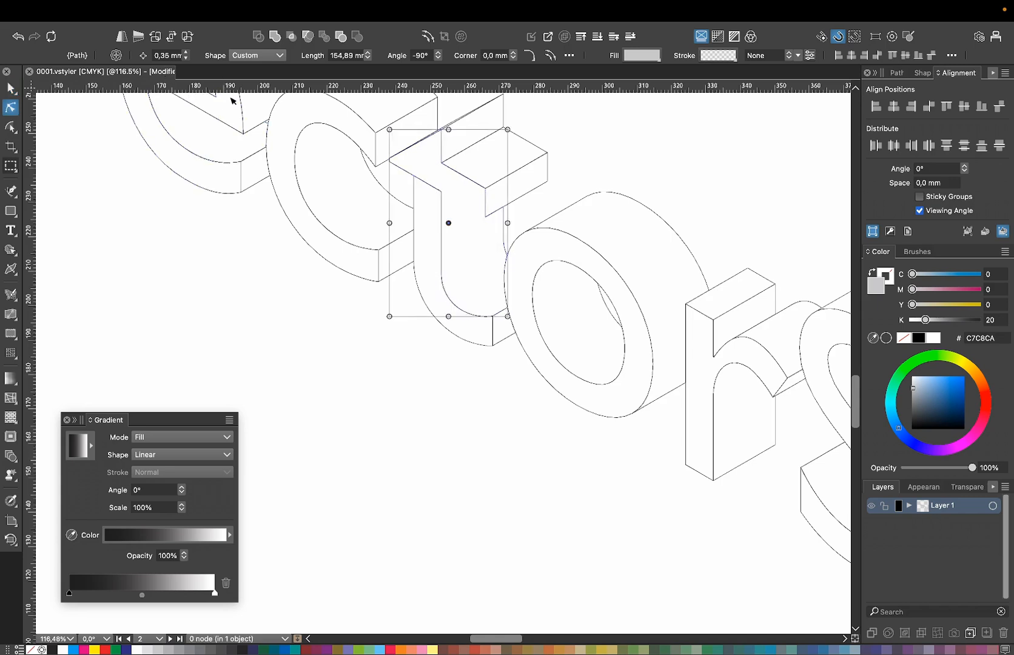
key(super+y)
Step: Copy the front face of the "t" and paste the duplicate in place
mouse_move(165, 7)
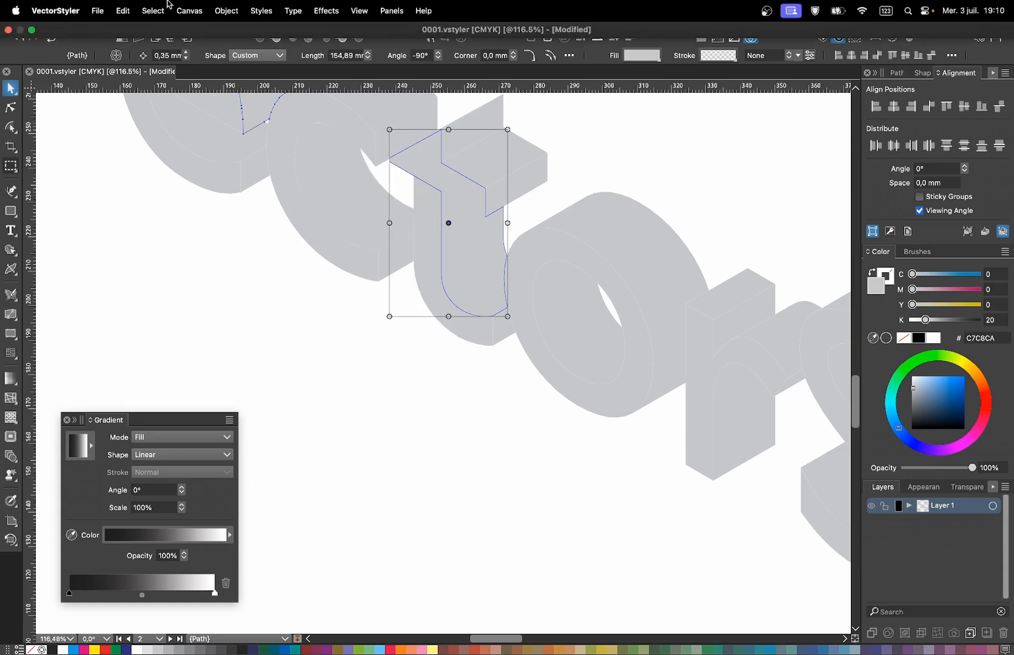
click(123, 10)
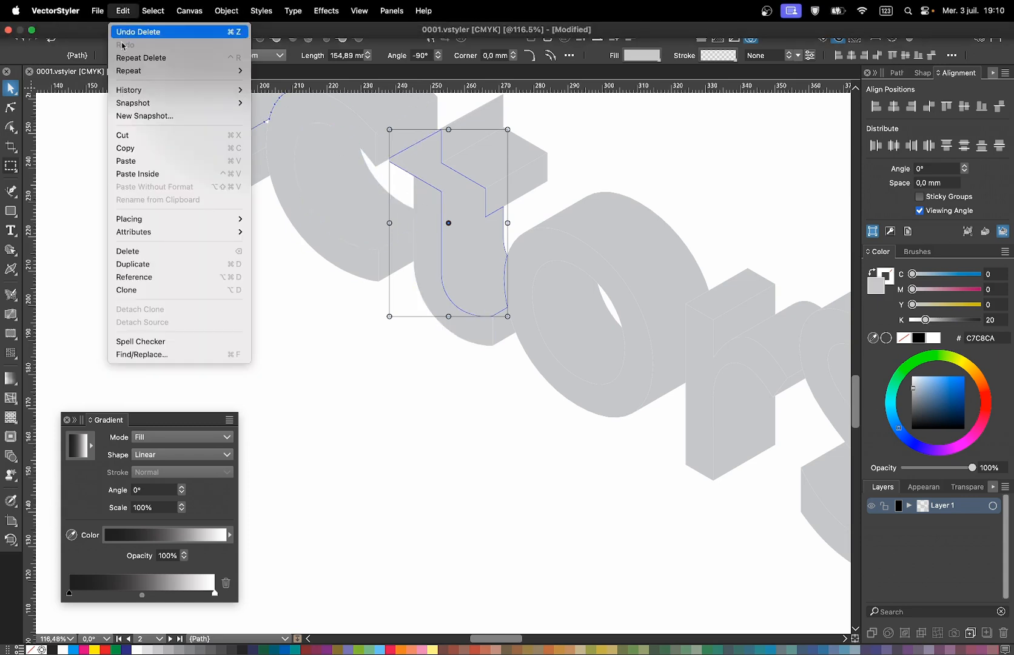
click(136, 148)
click(124, 11)
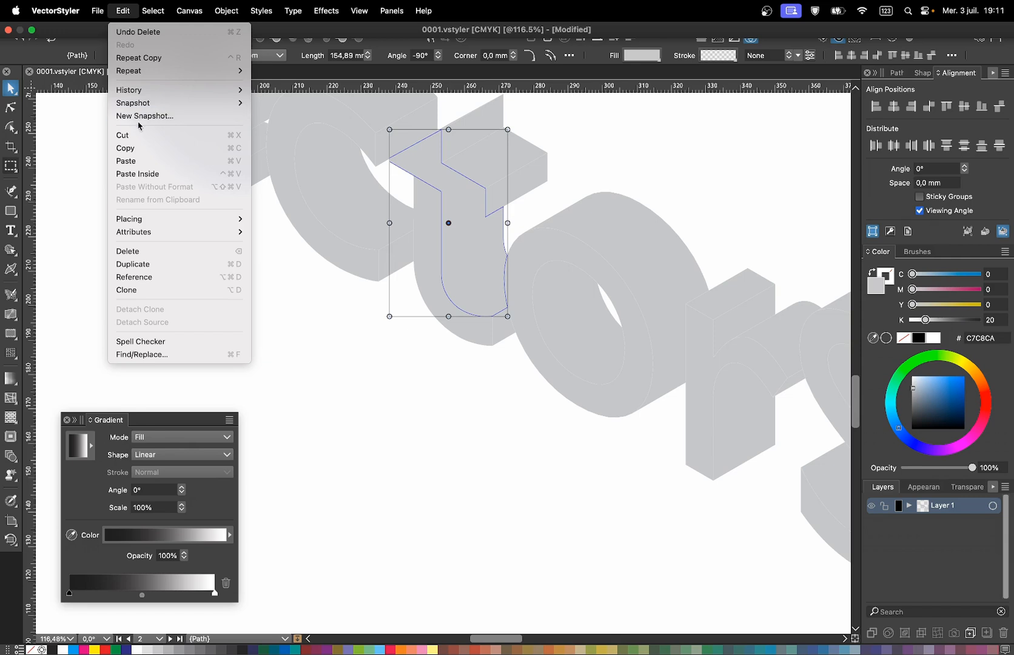
click(137, 161)
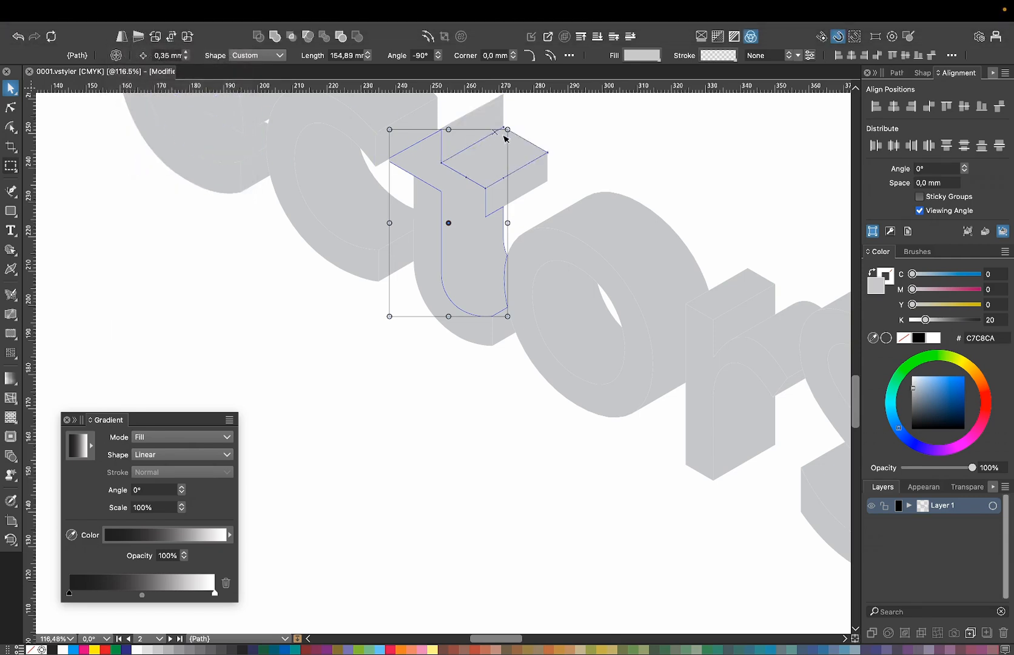
click(604, 181)
drag(481, 262, 613, 229)
key(super+z)
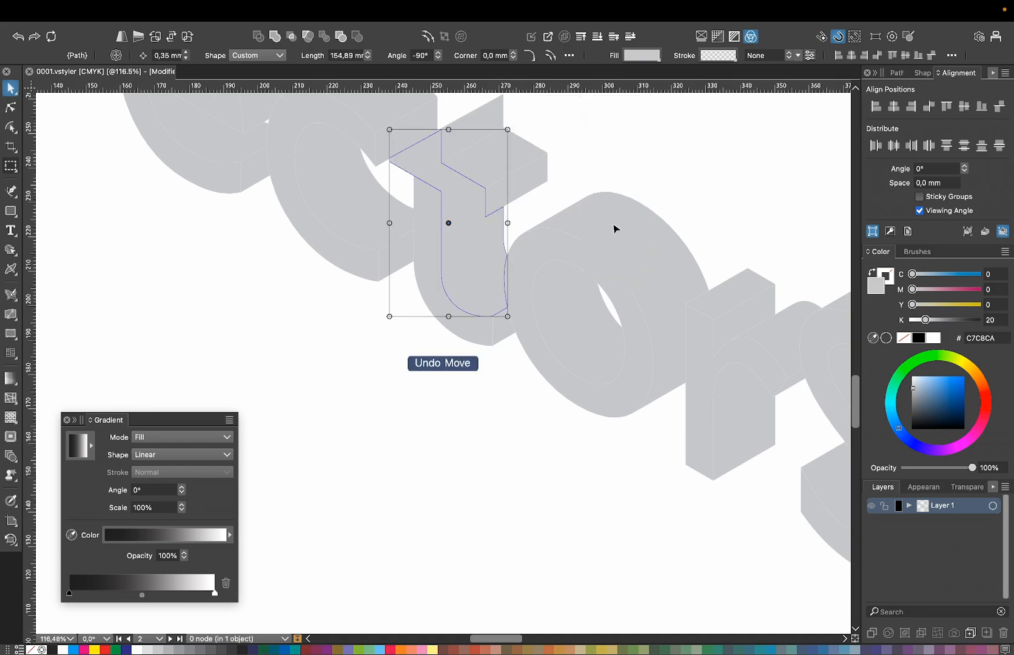
Step: Fill the pasted "t" face with yellow-green BAD453 and deselect it
click(962, 356)
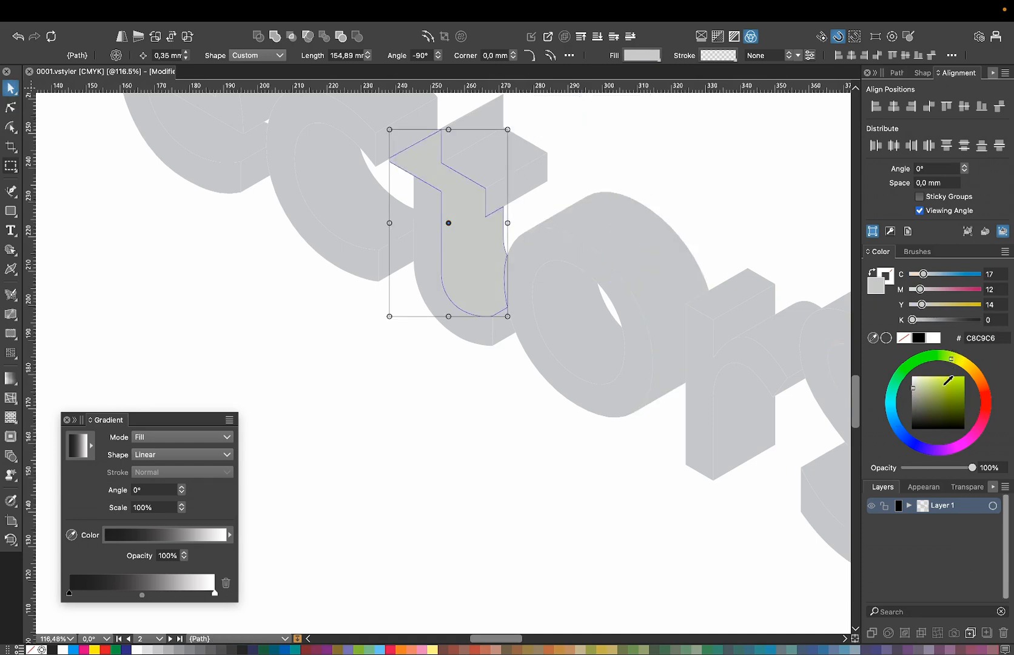
click(944, 384)
click(676, 193)
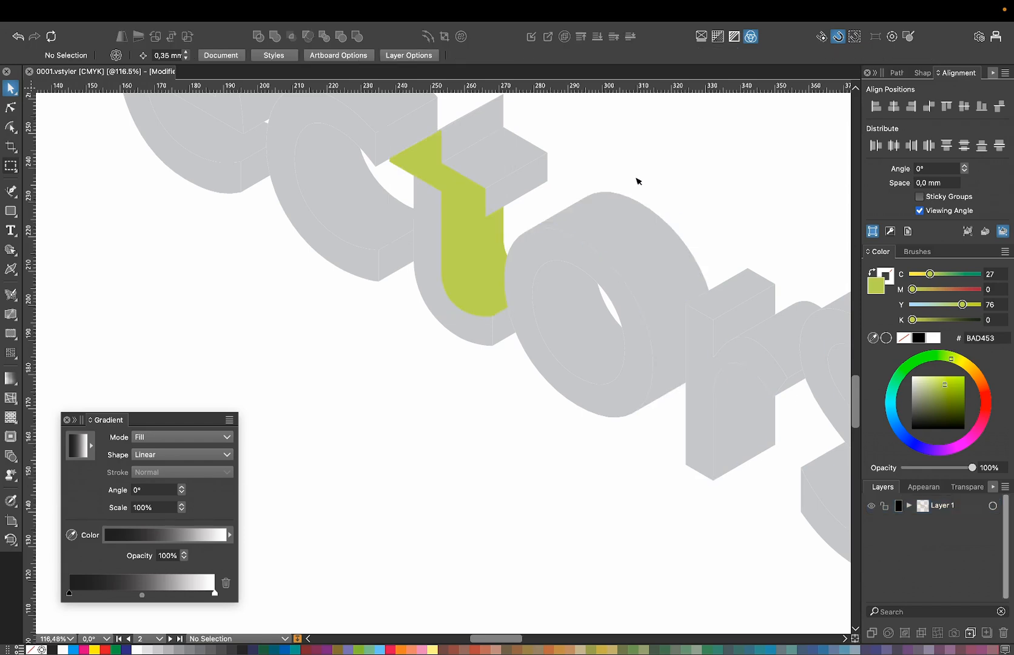
Step: Delete the green "t" face's nodes at the crossbar's upper corner and along its outer arm with the node editing tool
click(489, 249)
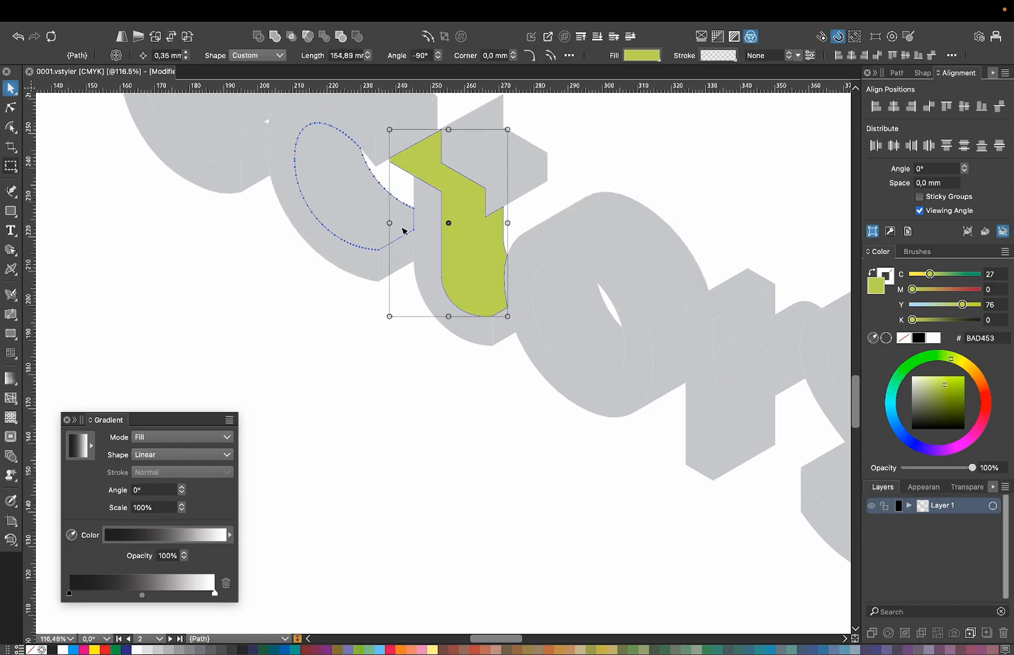
click(11, 107)
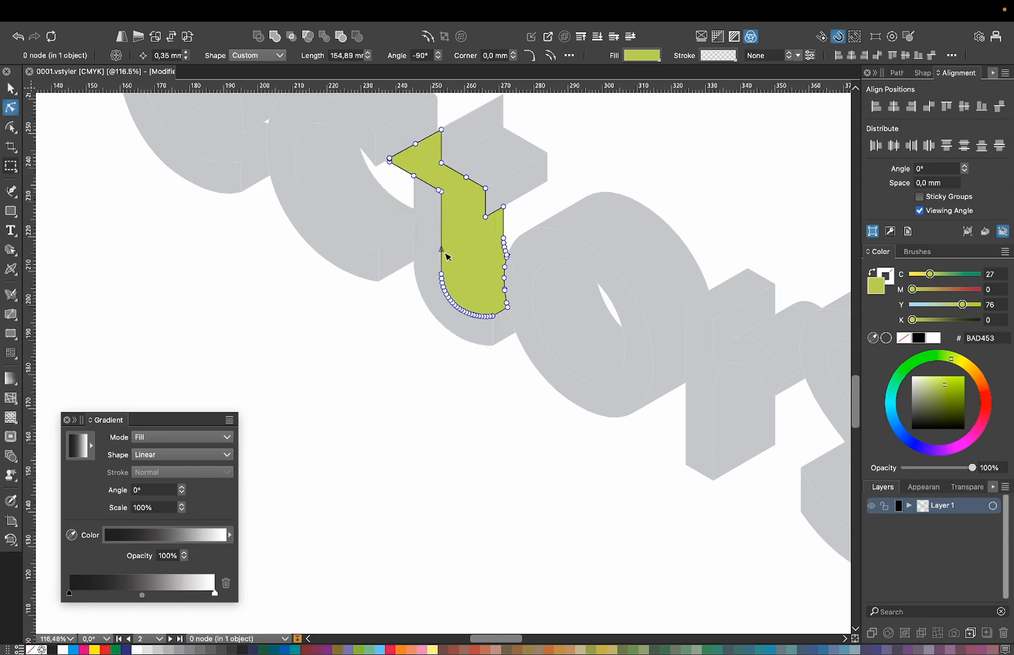
scroll(430, 272, up, 1)
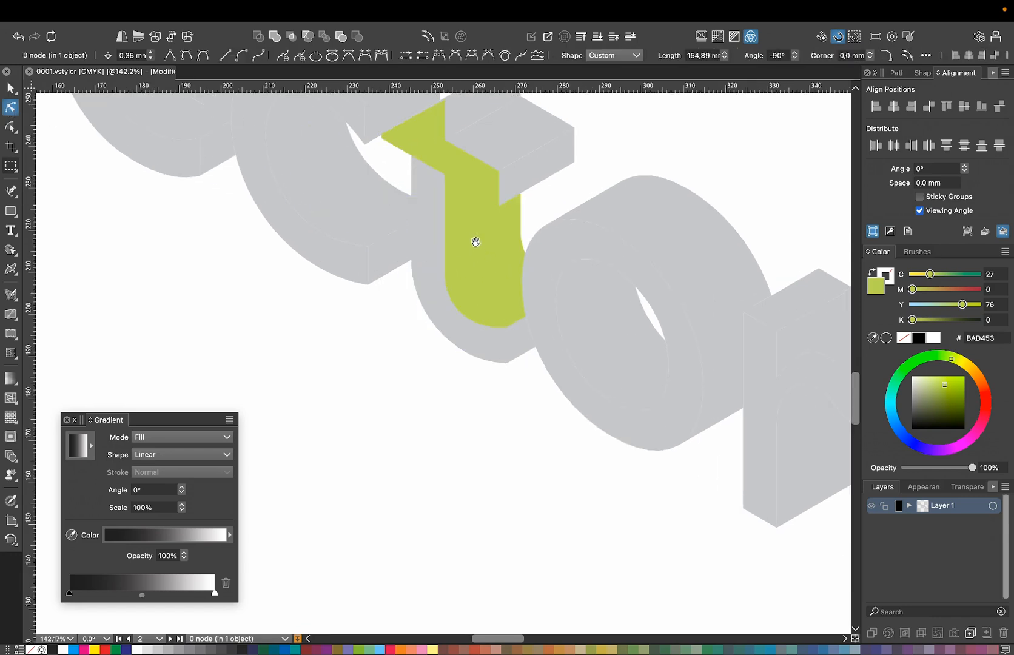
drag(476, 242, 467, 359)
scroll(470, 333, up, 1)
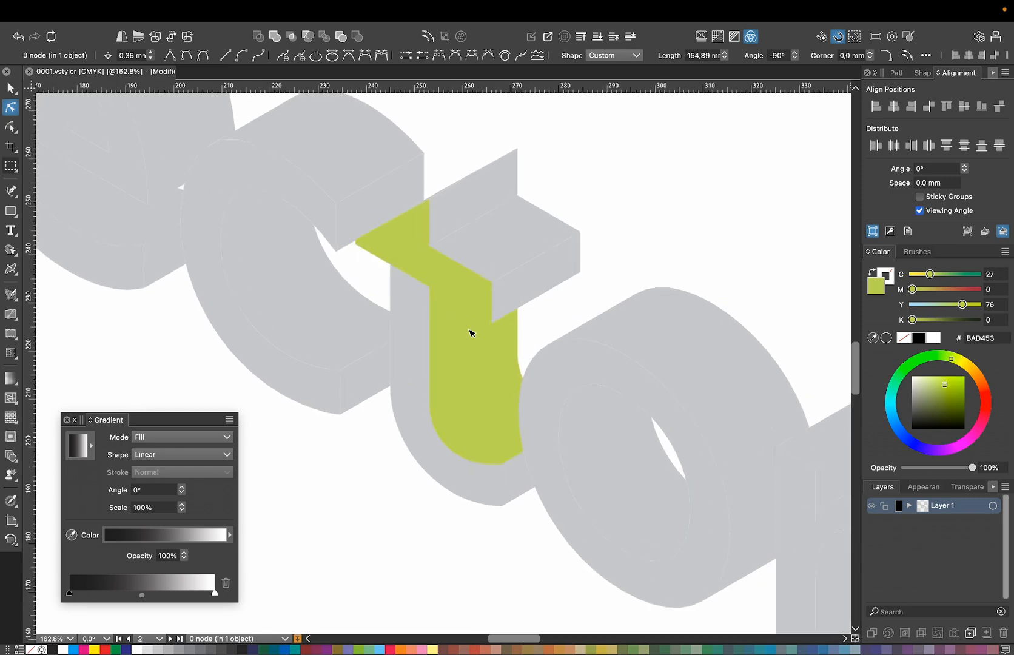
scroll(470, 333, up, 1)
click(427, 193)
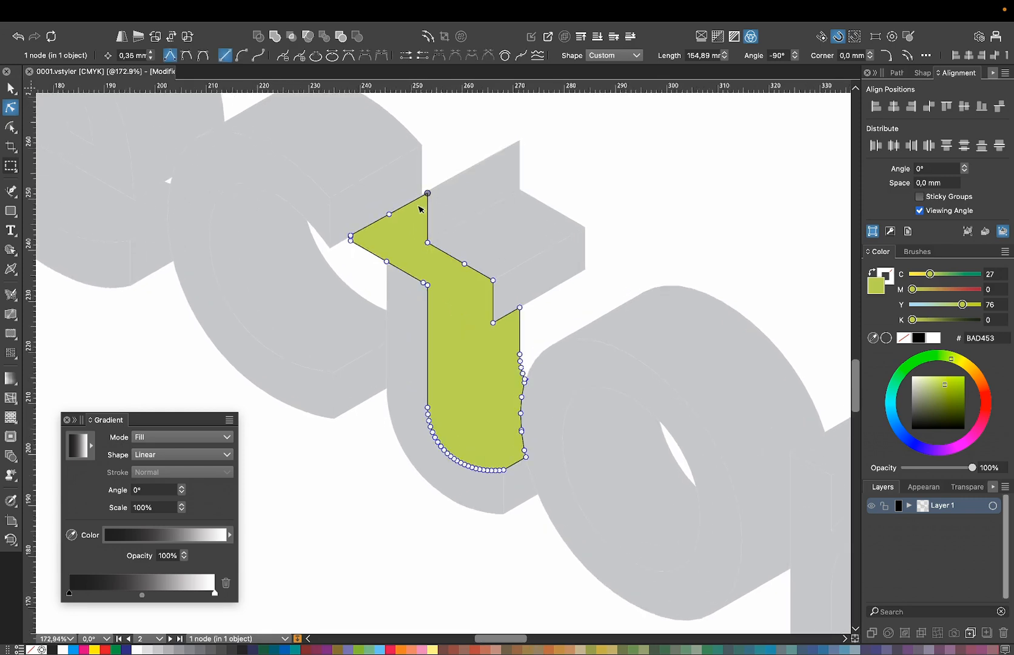
shift+click(389, 214)
shift+click(351, 236)
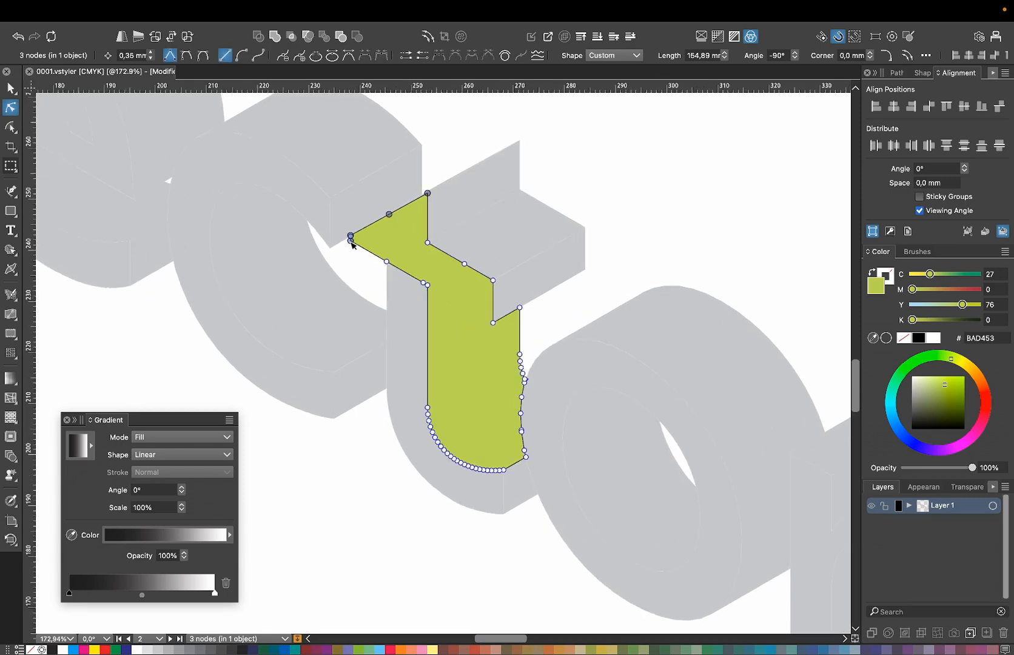
shift+click(387, 262)
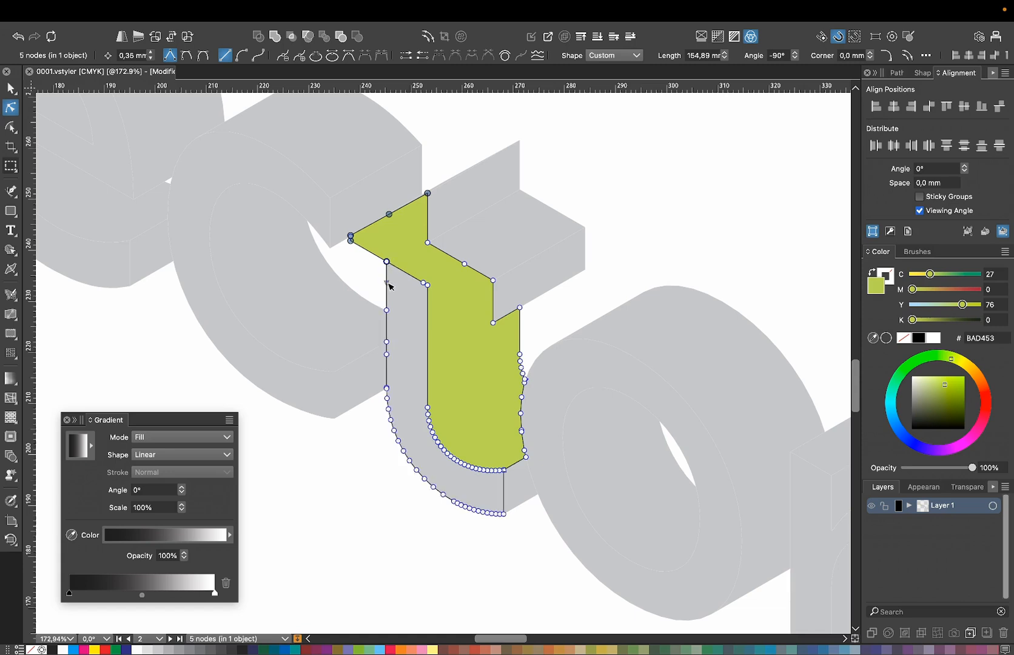
key(Delete)
Step: Delete the remaining crossbar nodes one by one so the green shape covers only the stem below the crossbar
click(351, 237)
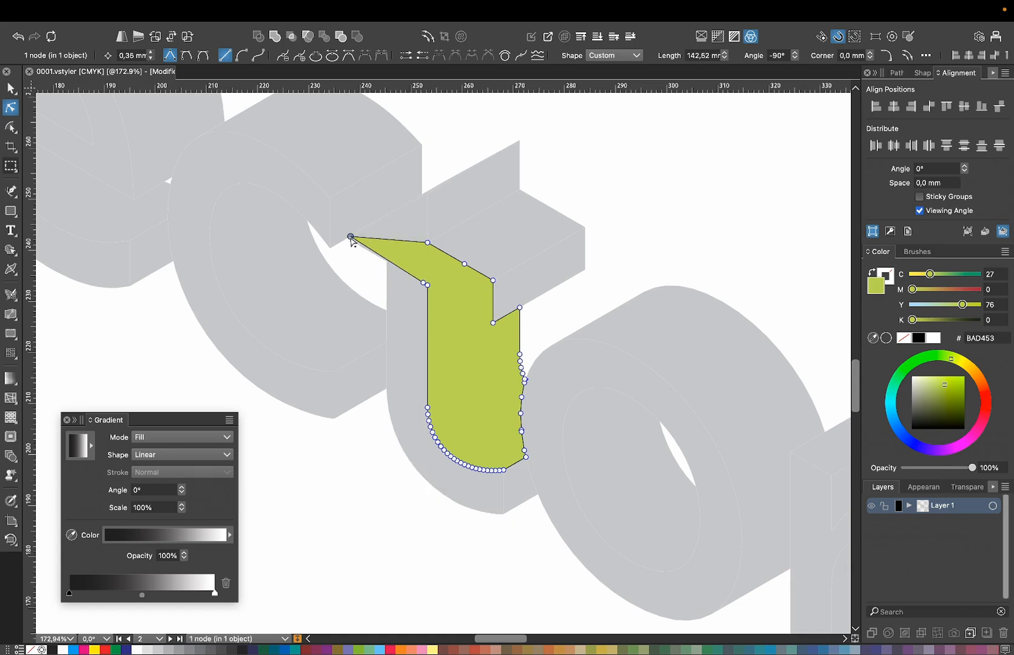
key(Delete)
click(427, 242)
key(Delete)
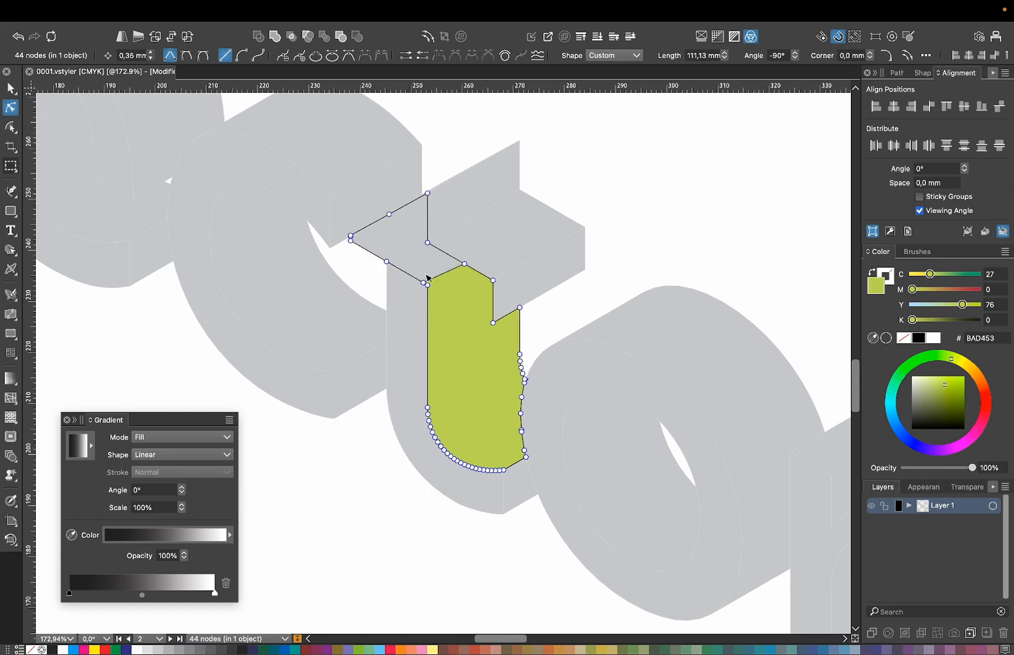
click(424, 282)
key(Delete)
click(462, 266)
key(Delete)
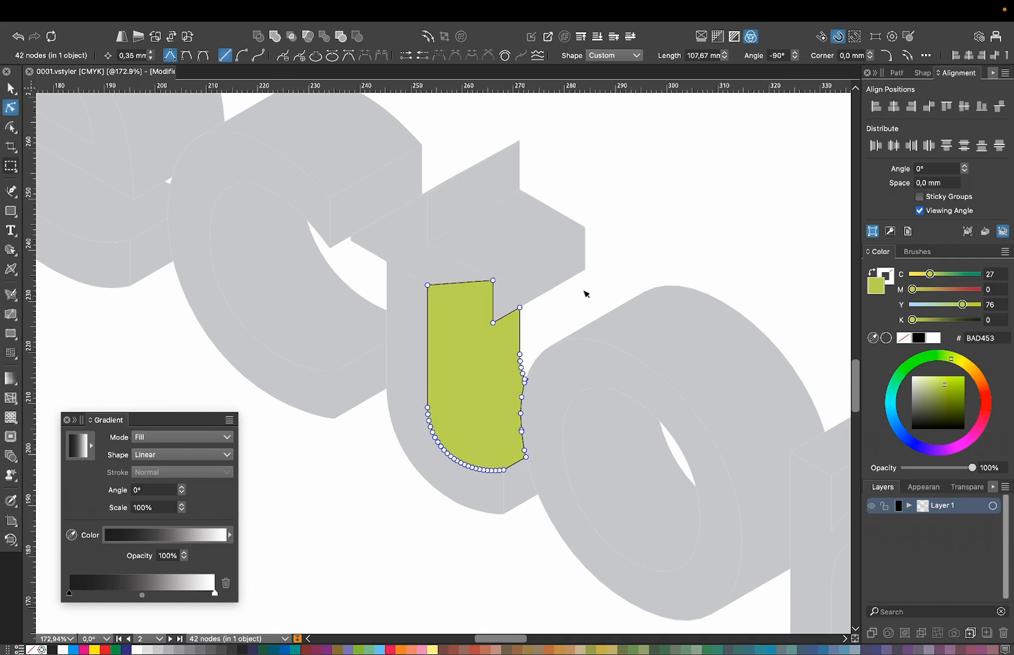
click(602, 302)
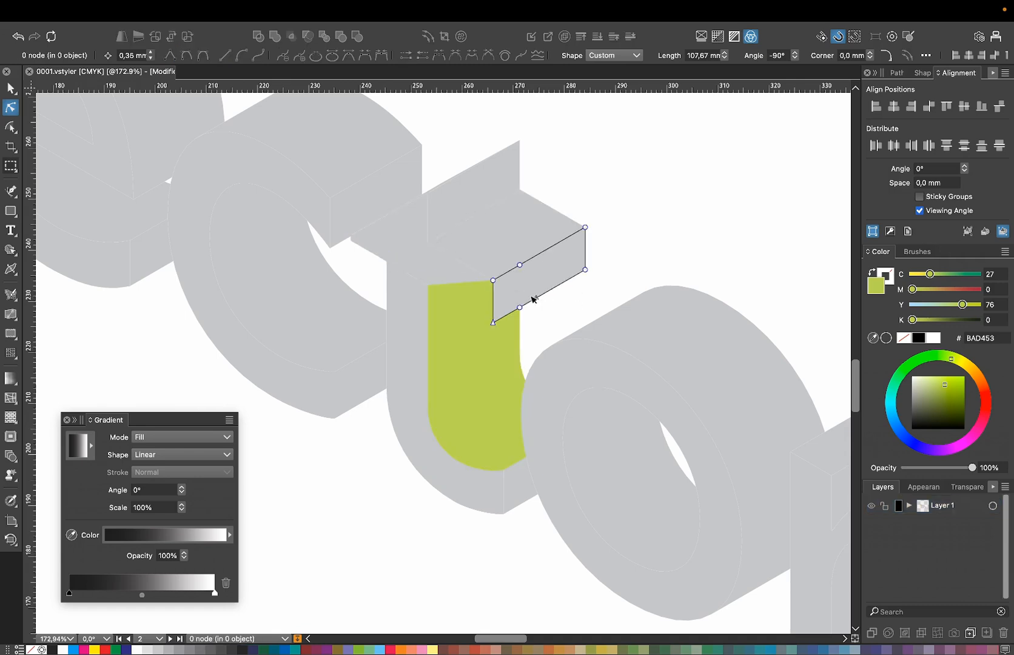
click(459, 284)
click(493, 280)
key(Delete)
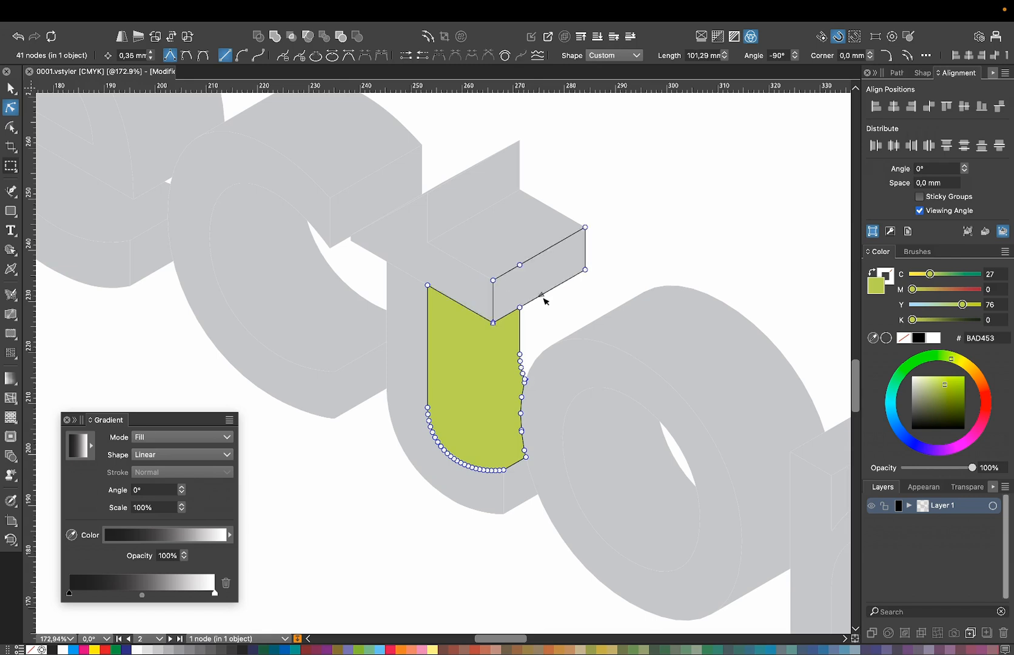
Step: Unite the front face of the first "t" with the adjoining side face of its stem into one shape and deselect it
click(585, 326)
click(72, 215)
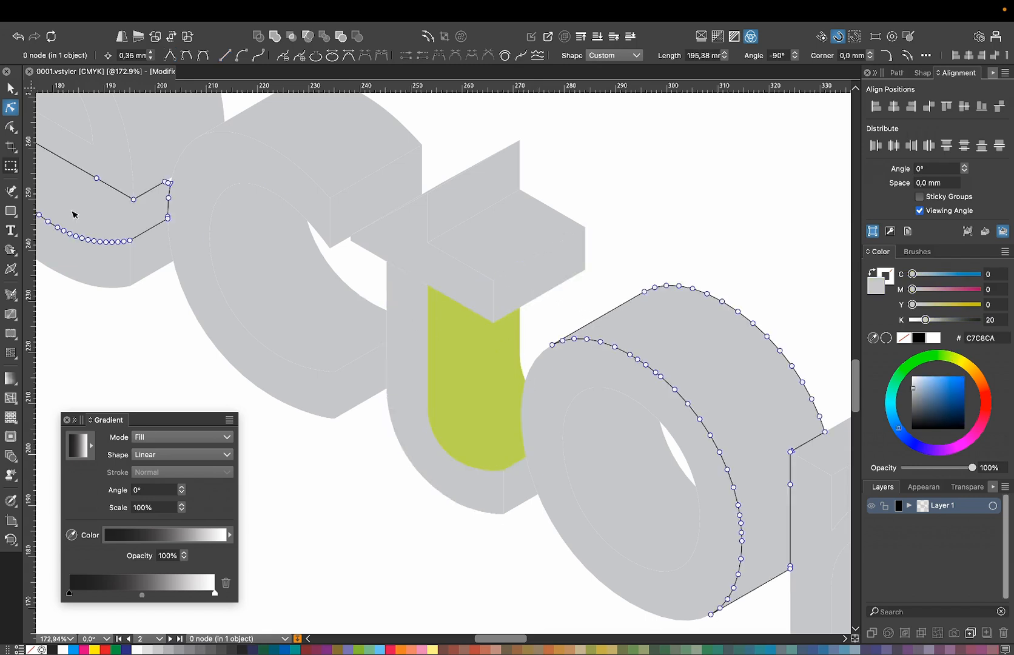
click(10, 88)
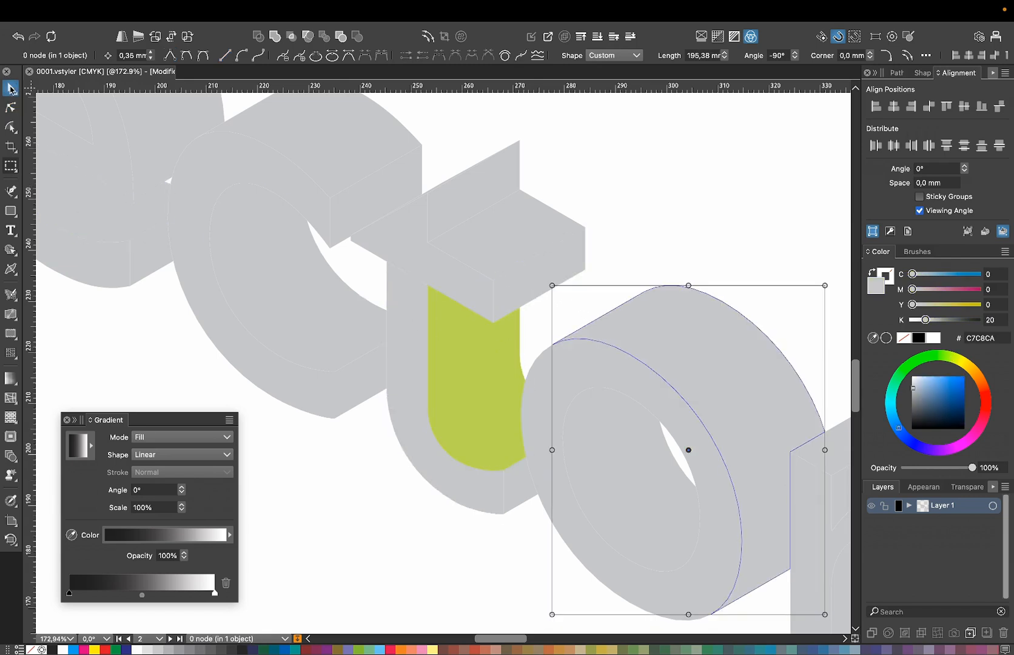
click(410, 278)
click(376, 262)
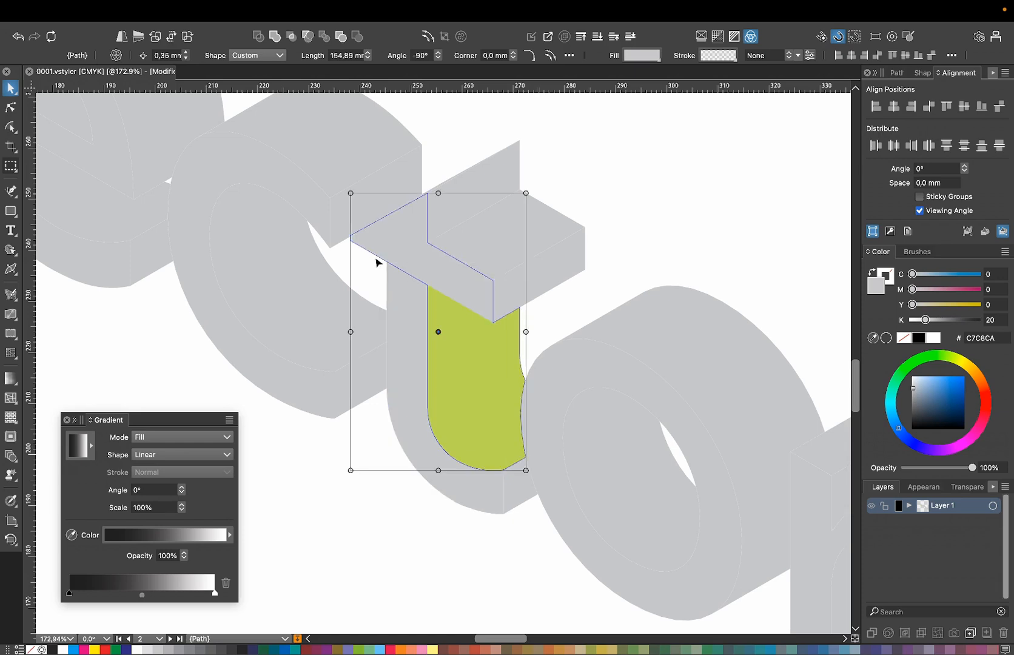
shift+click(388, 291)
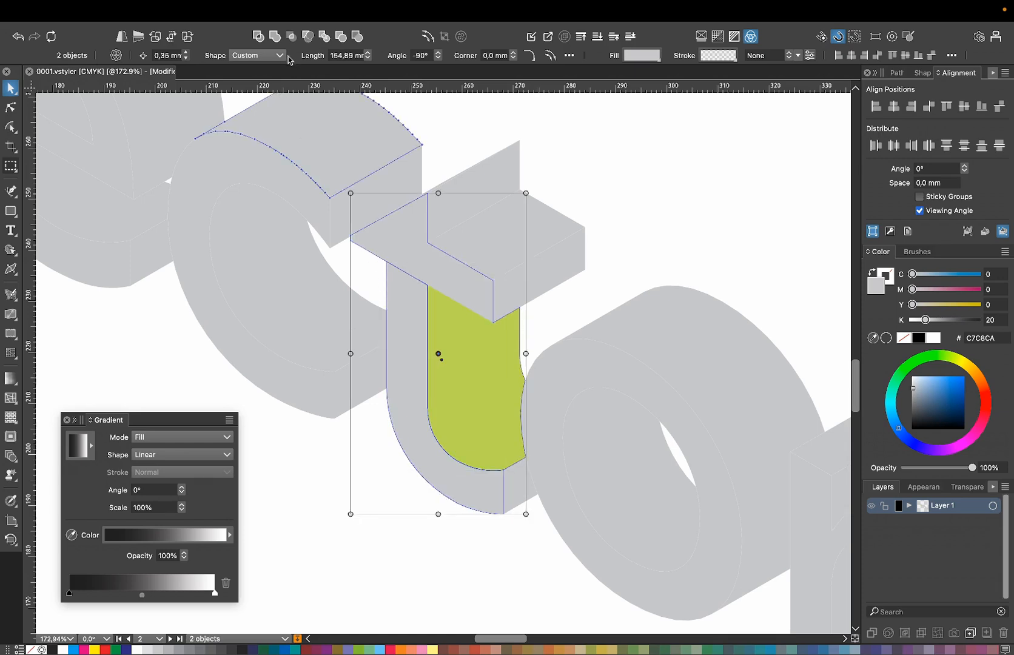
click(274, 37)
click(663, 221)
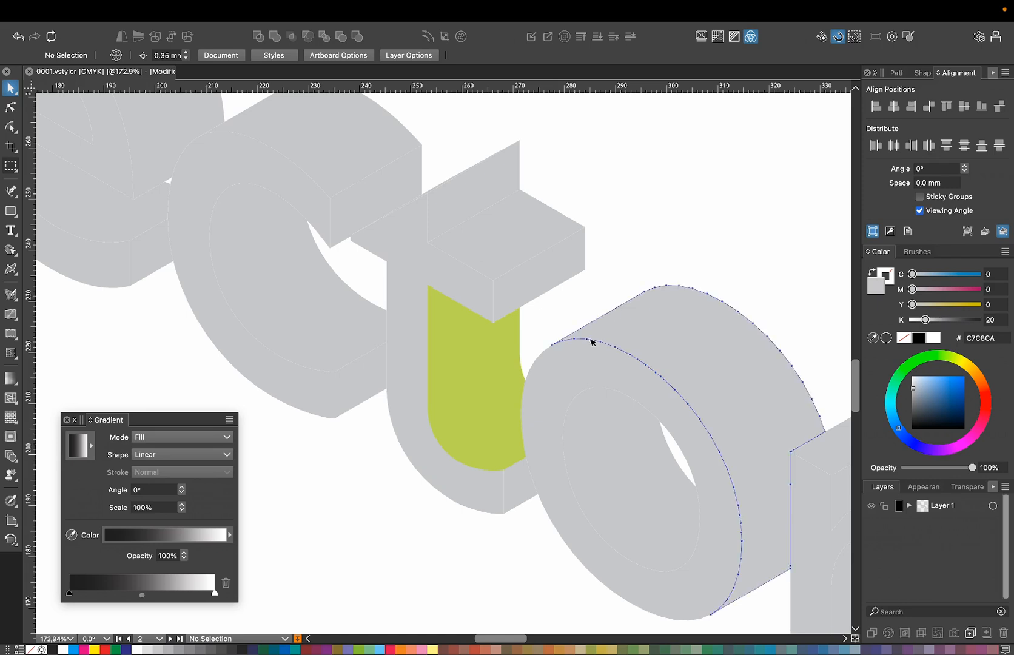
Step: Copy the front face of the second "t", in "Styler", and paste the duplicate in place
scroll(486, 366, down, 8)
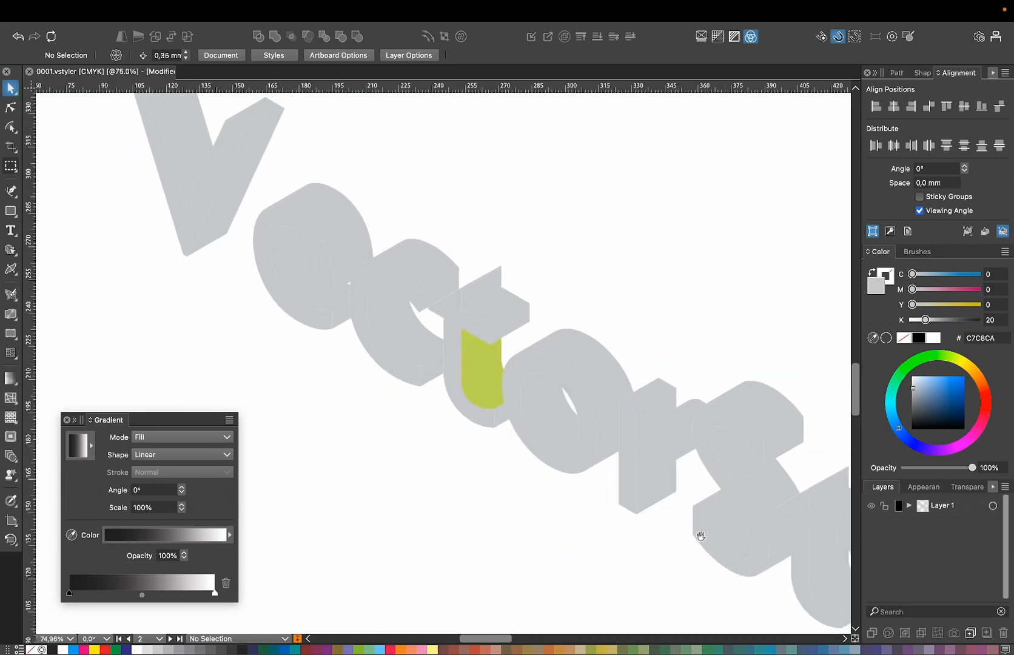
drag(673, 563, 272, 327)
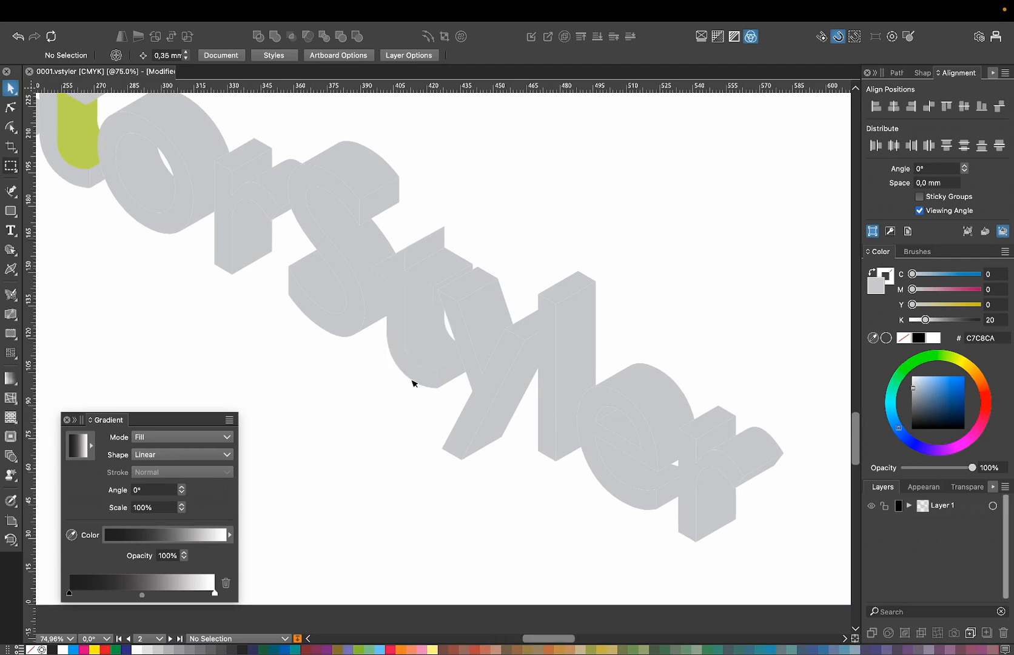
scroll(414, 383, up, 5)
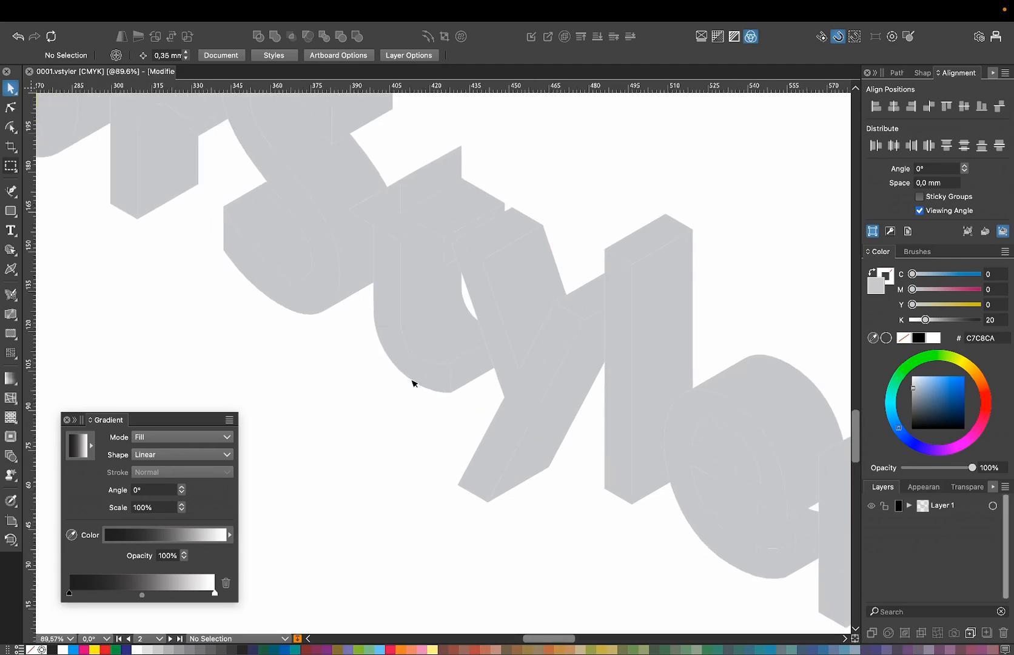
click(427, 283)
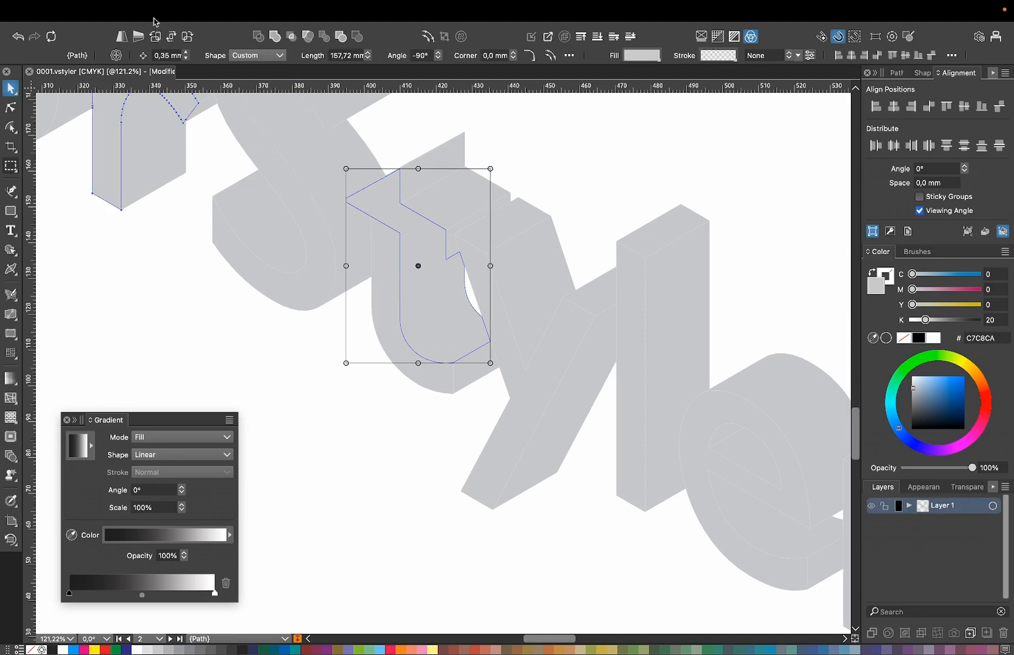
click(124, 11)
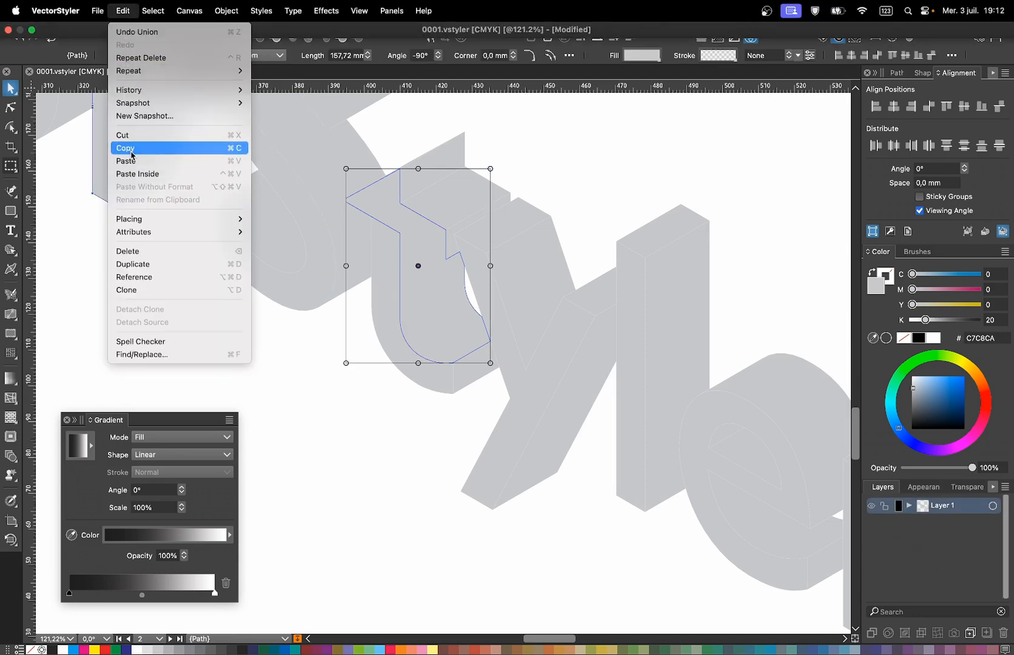
click(131, 148)
click(123, 11)
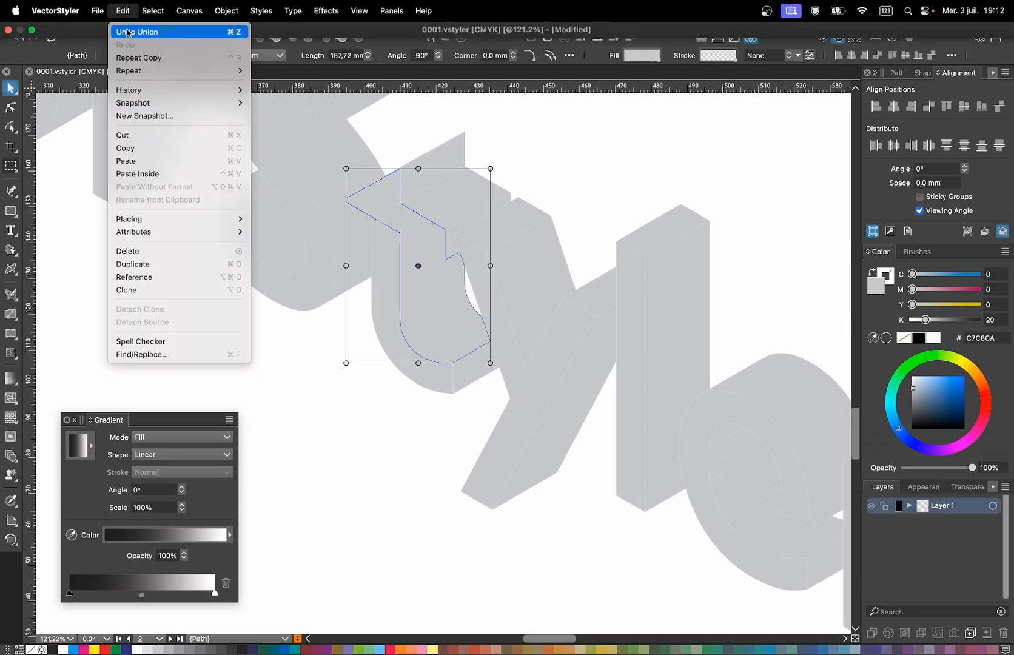
click(125, 162)
click(586, 183)
Step: Fill the pasted face of the second "t" with yellow-green BCD43F and deselect it
click(457, 301)
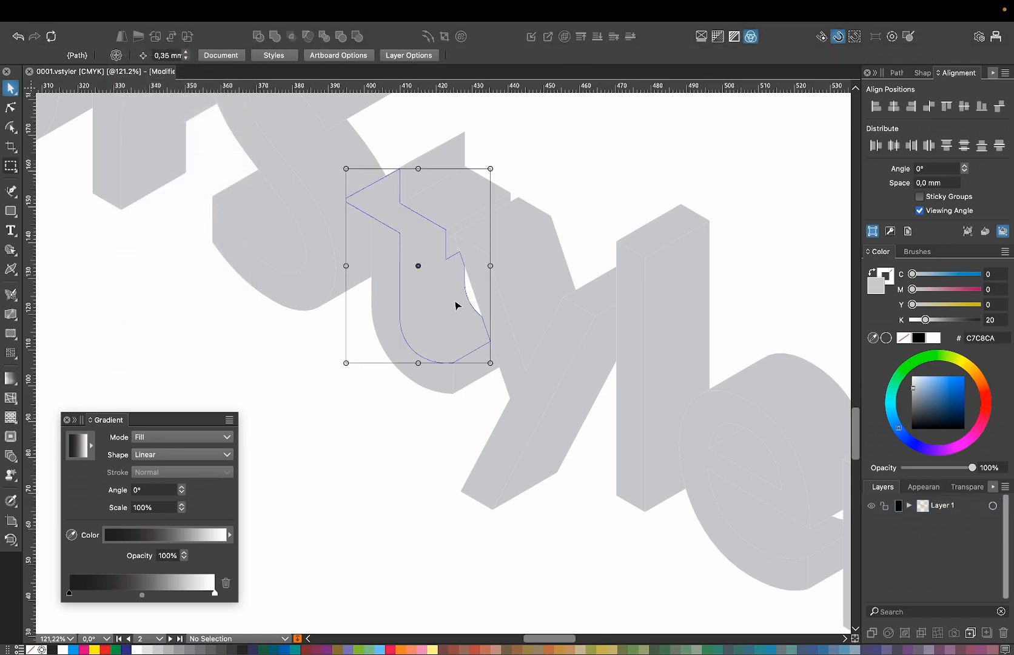
click(958, 356)
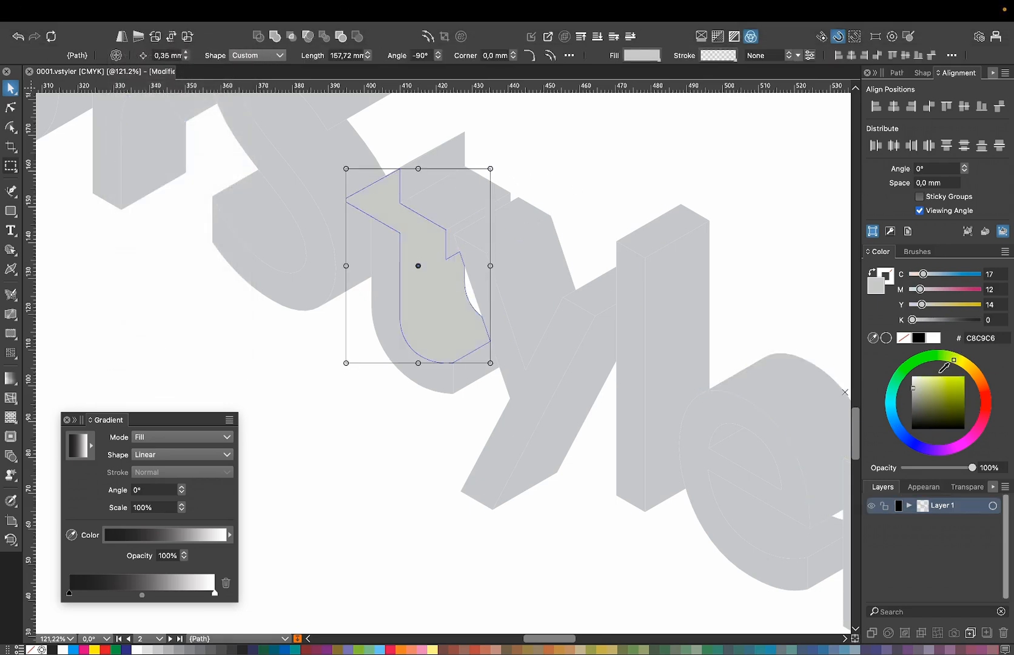
click(950, 385)
click(631, 175)
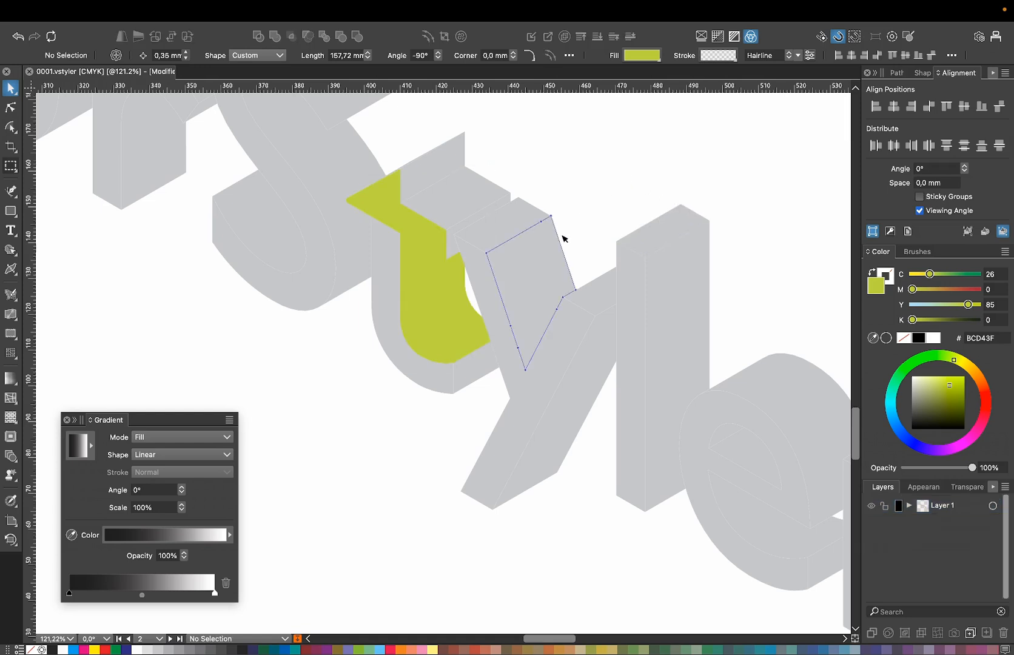
Step: Delete the nodes around the crossbar's outer arm and along its upper edge from the green face of the second "t"
click(415, 248)
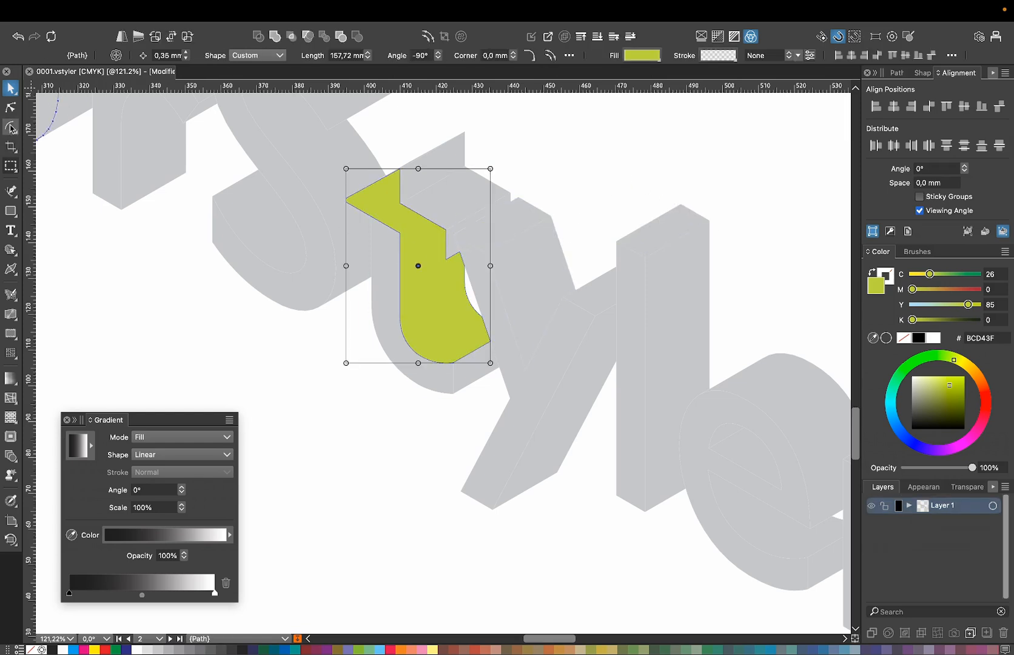
click(10, 108)
click(346, 199)
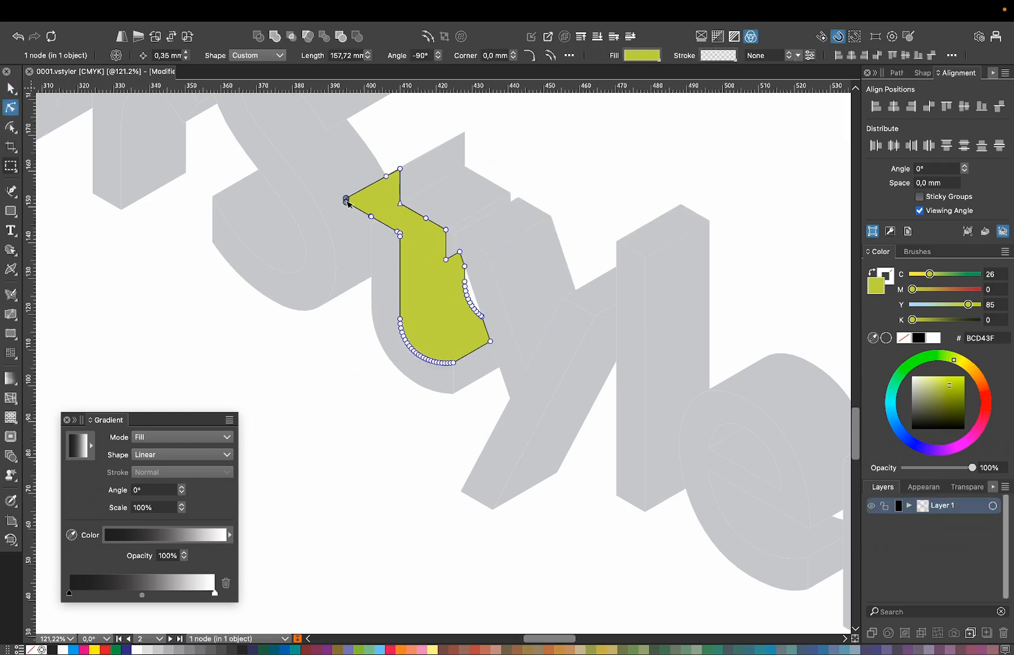
shift+click(400, 168)
shift+click(400, 204)
shift+click(425, 219)
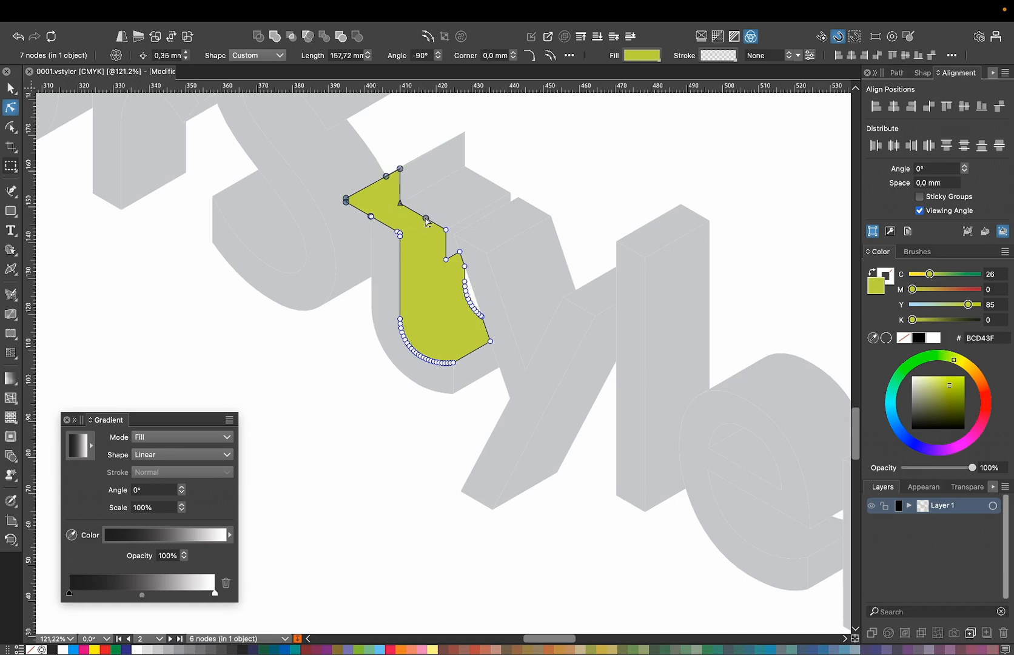
shift+click(370, 216)
key(Delete)
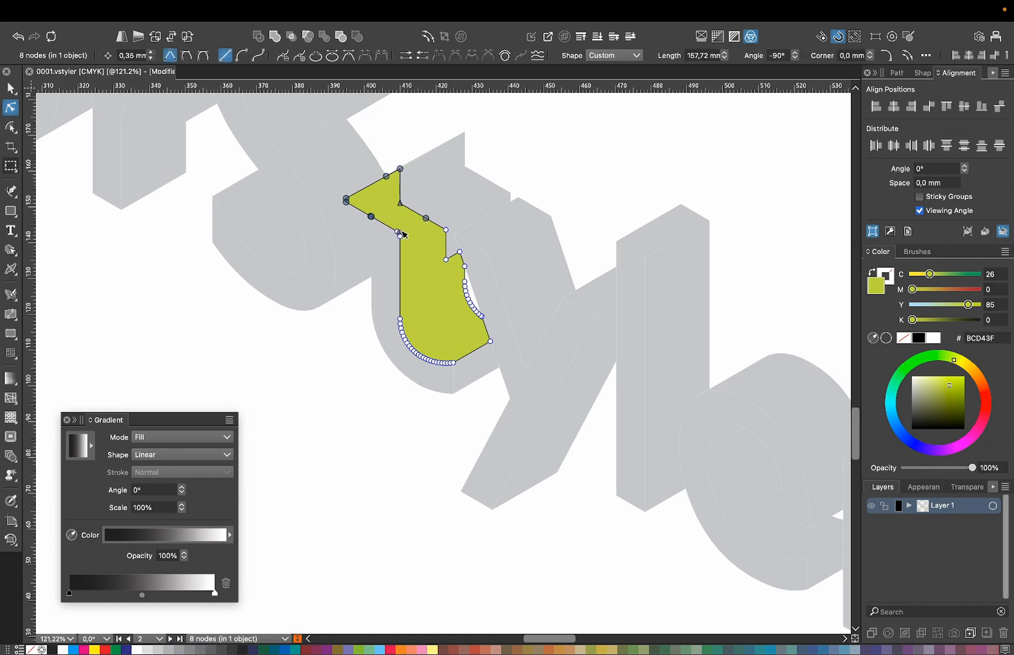
key(Delete)
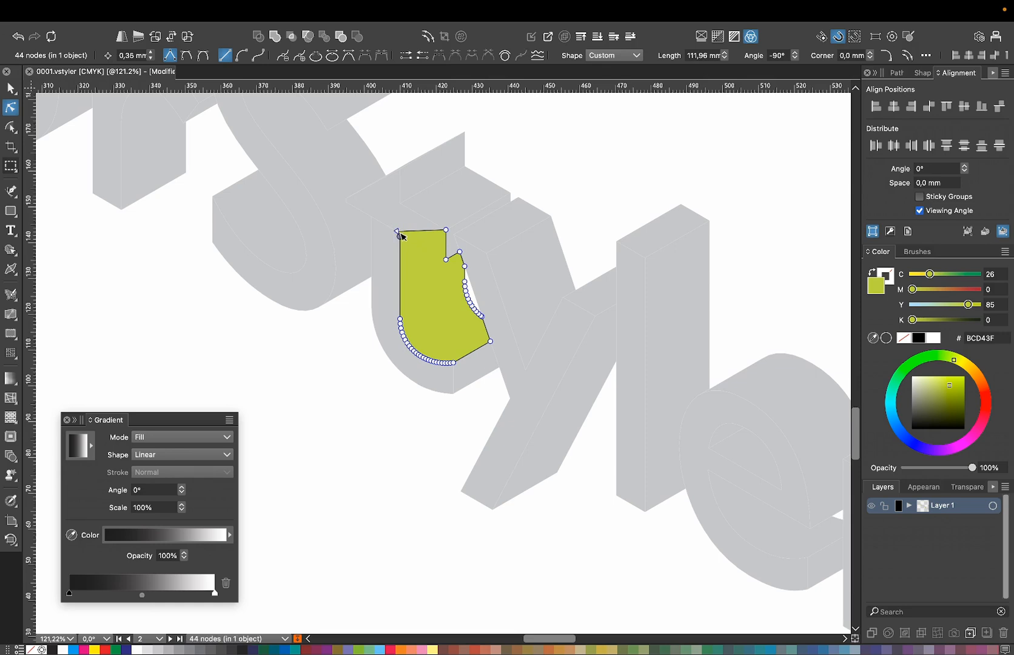
Step: Delete the two remaining upper corner nodes so the second green shape covers only the stem below the crossbar
click(397, 231)
key(Delete)
click(446, 230)
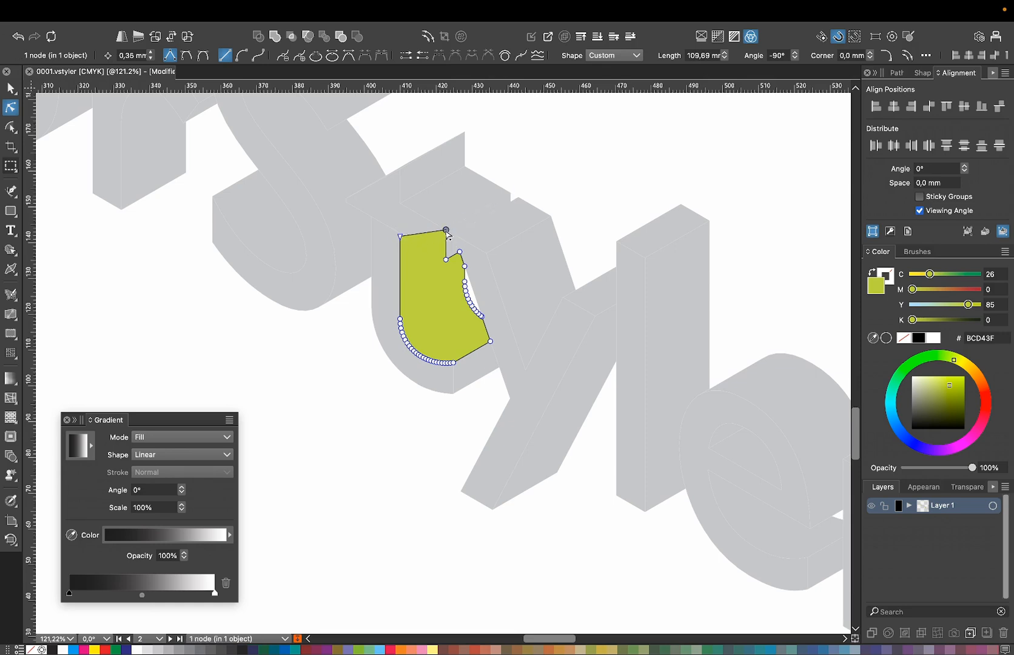
key(Delete)
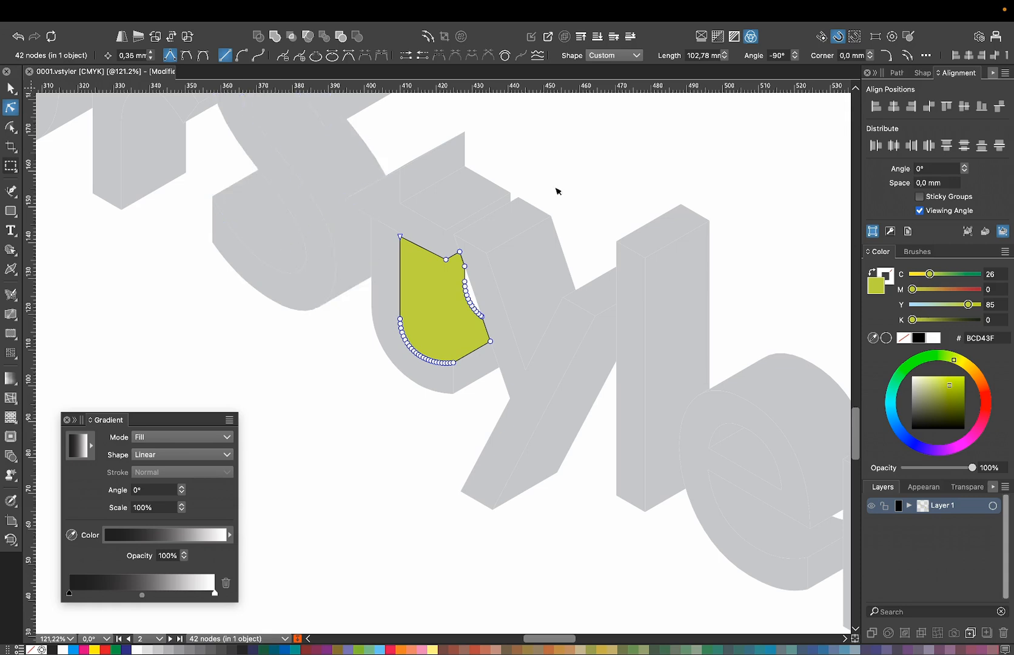
click(583, 179)
Step: Unite the grey front face of the second "t" with the adjoining side face of its stem and deselect the result
click(10, 88)
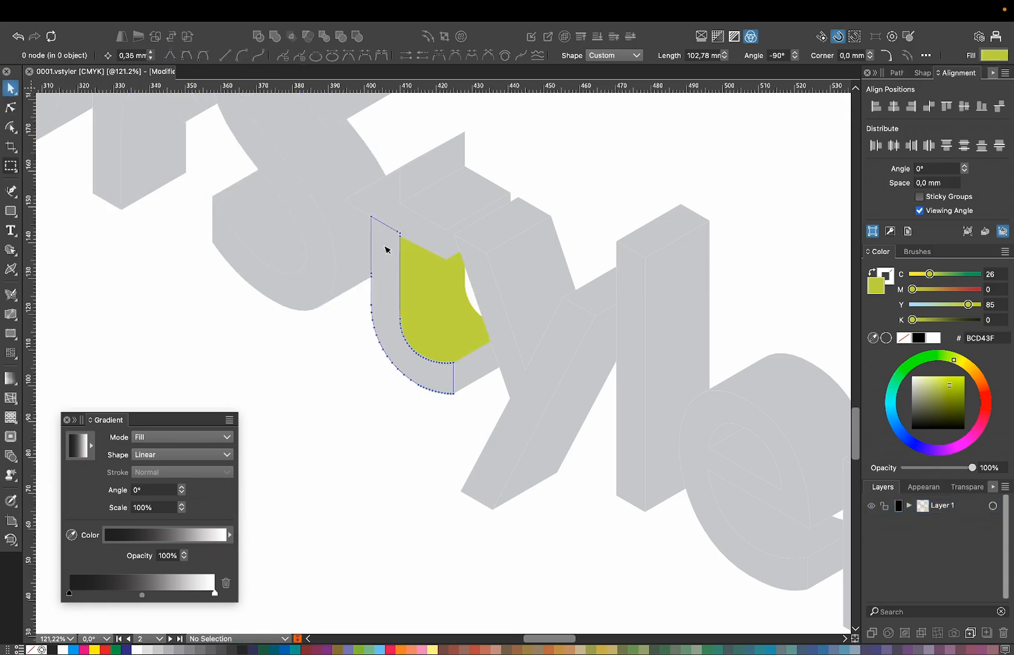
click(386, 219)
shift+click(377, 239)
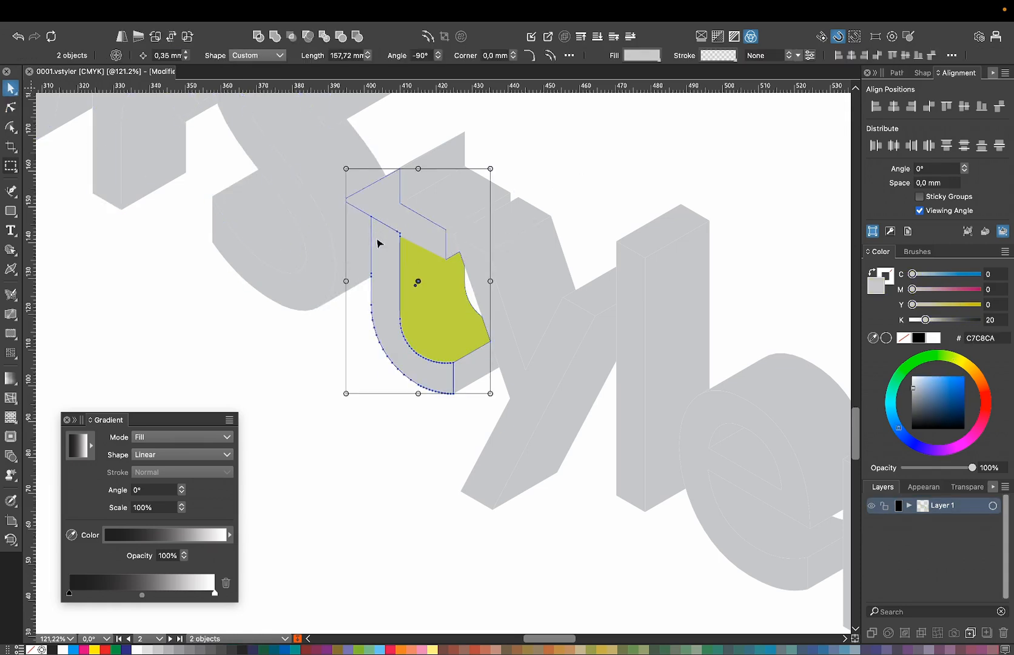
click(273, 38)
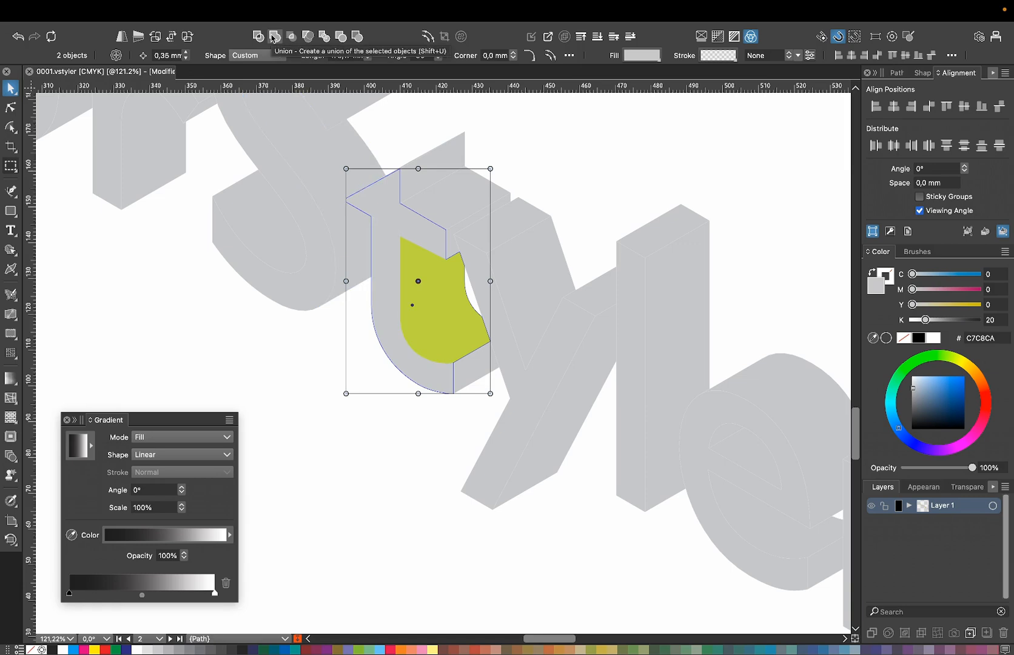
click(595, 154)
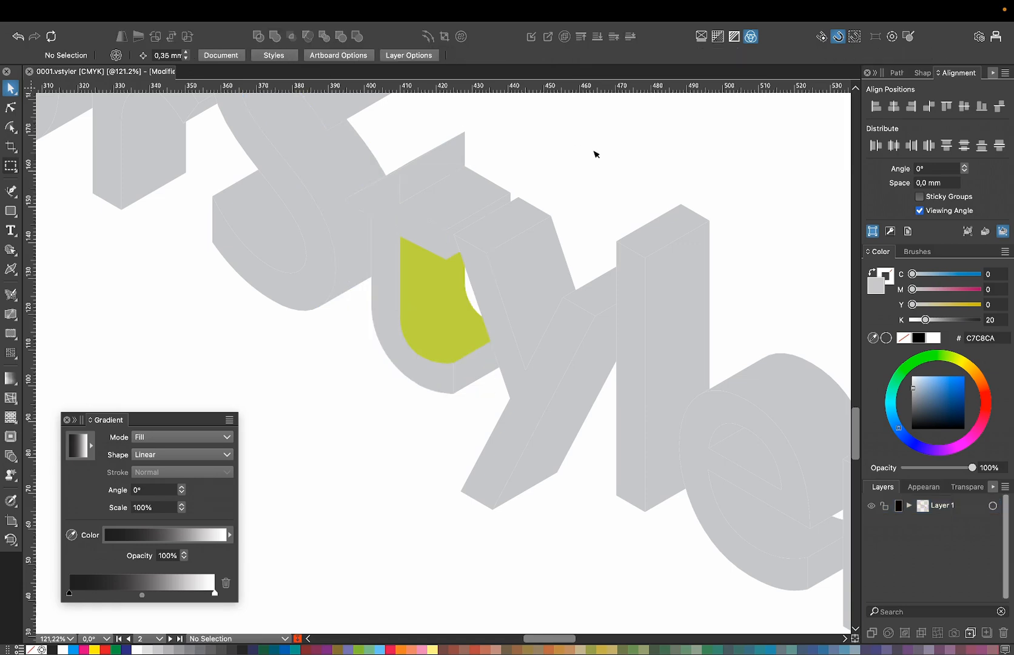
Step: Draw a large rectangle enclosing the whole "VectorStyler" text on the artboard and fill it with blue 6DA3DA
scroll(480, 382, down, 2)
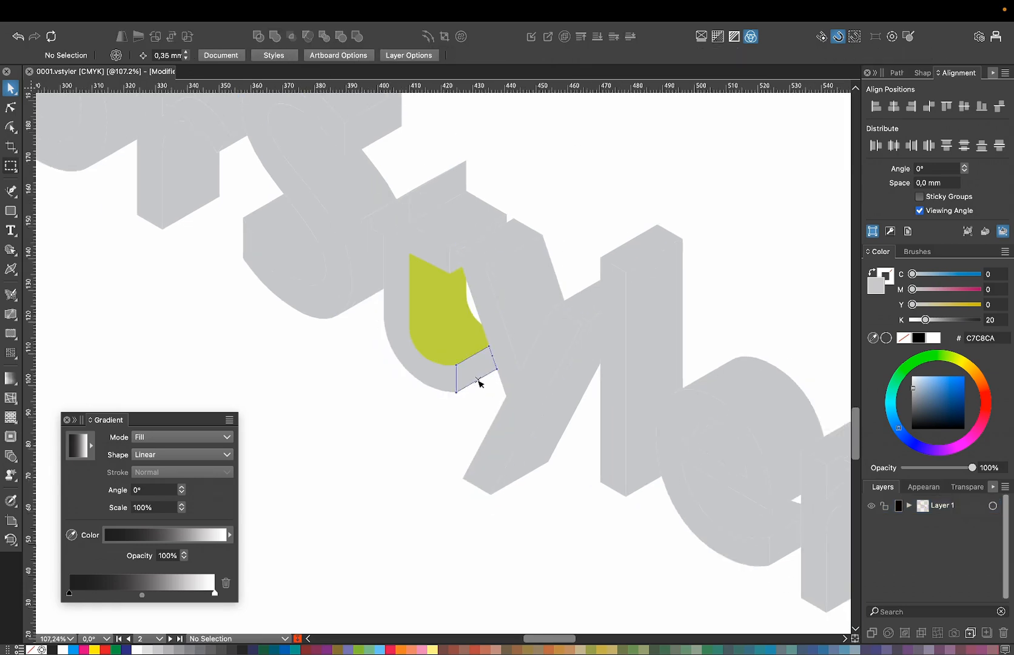
scroll(480, 382, up, 2)
scroll(482, 378, down, 1)
scroll(491, 377, down, 5)
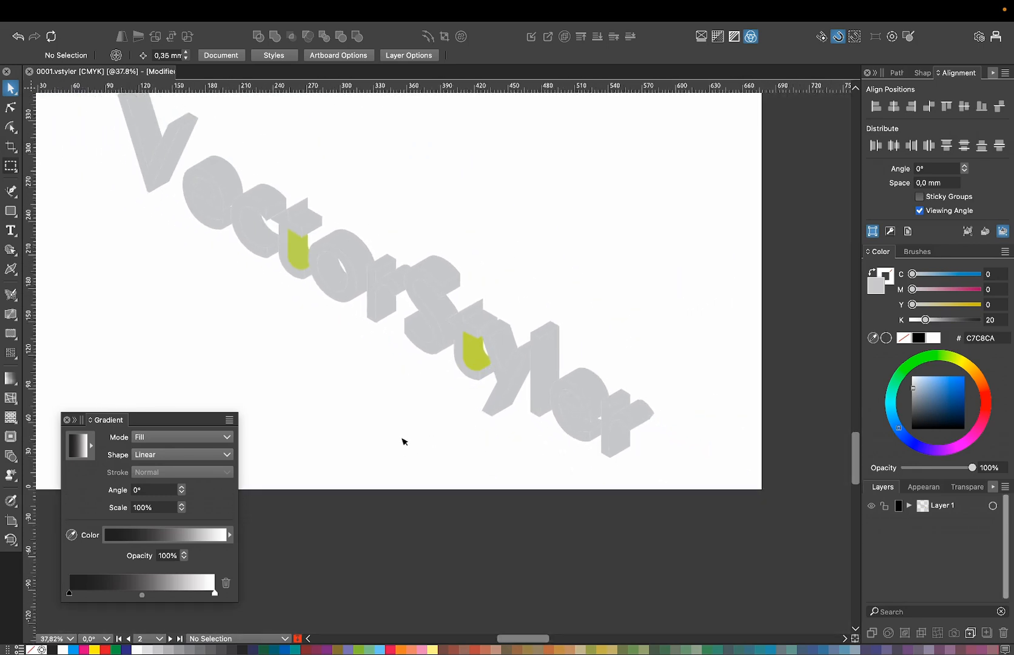
scroll(433, 397, down, 1)
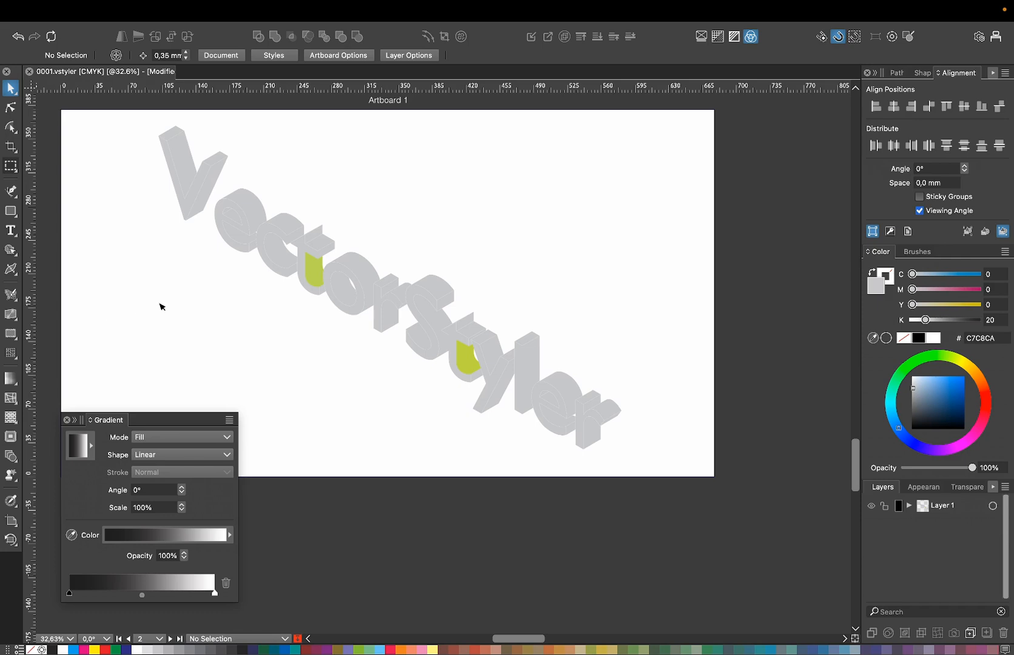
click(10, 211)
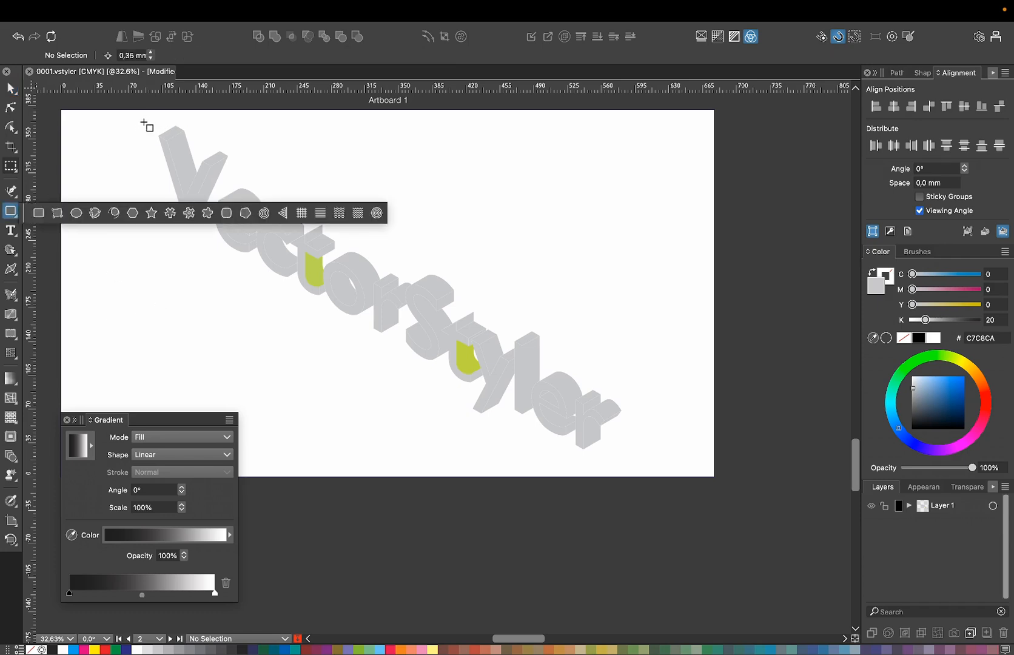
drag(145, 121, 629, 456)
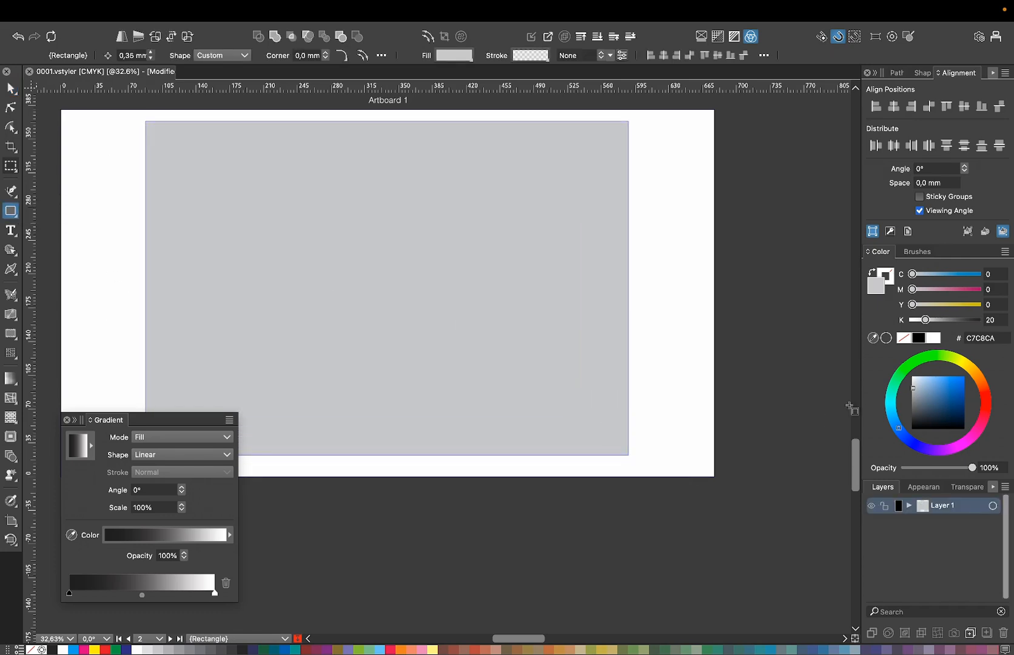
click(944, 380)
Step: Send the blue rectangle to the back behind the lettering and deselect it
key(v)
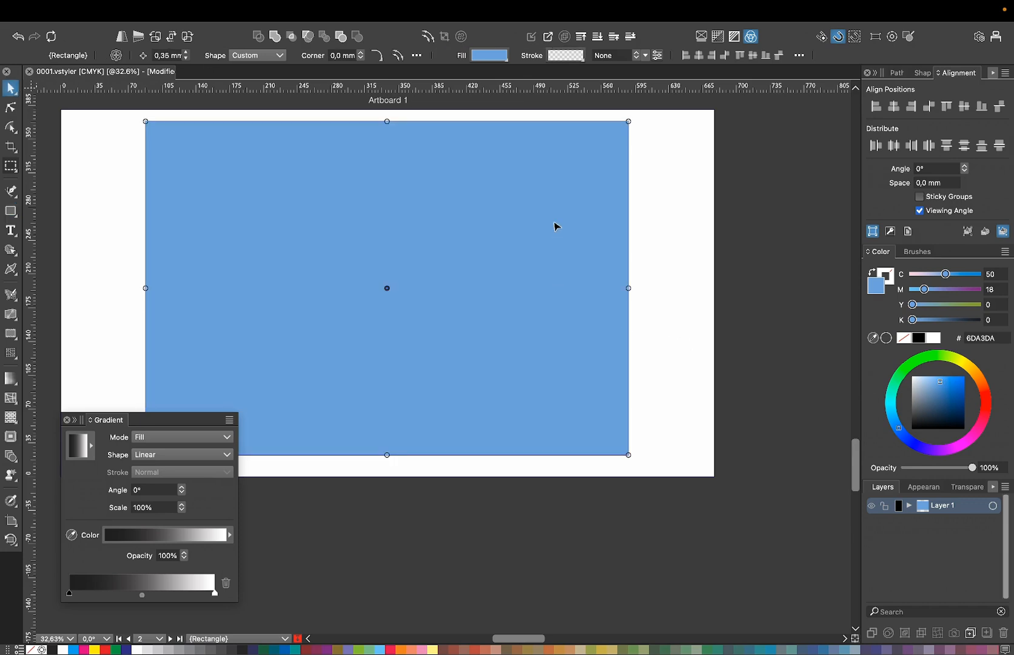
click(598, 38)
click(758, 245)
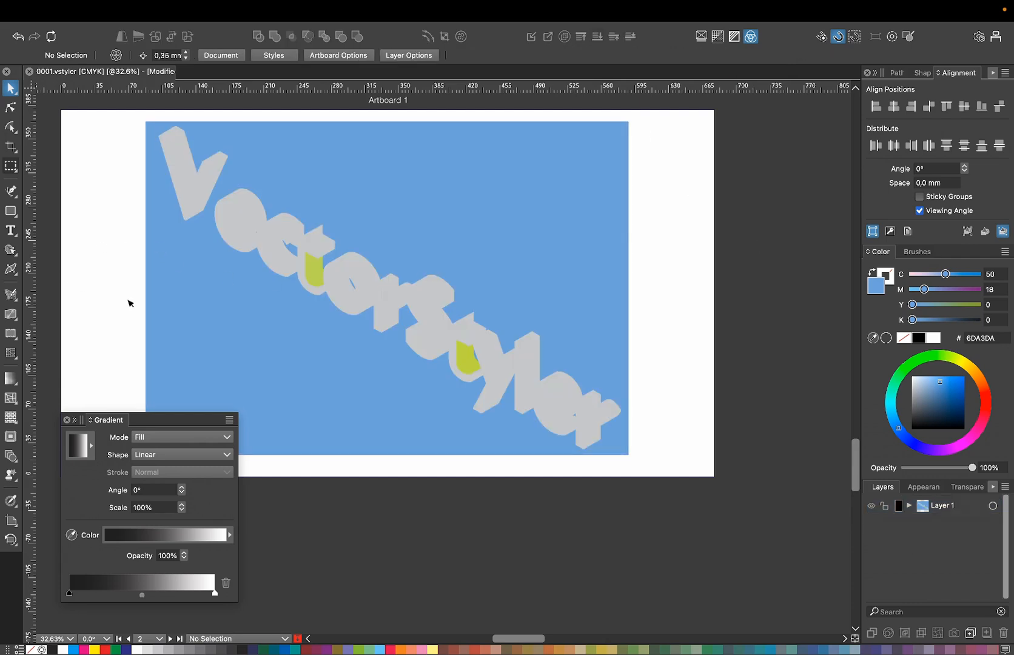
Step: Apply a linear gradient to the outer curved side face of the "e", running from dark at its lower end to light grey near the top
scroll(276, 315, up, 5)
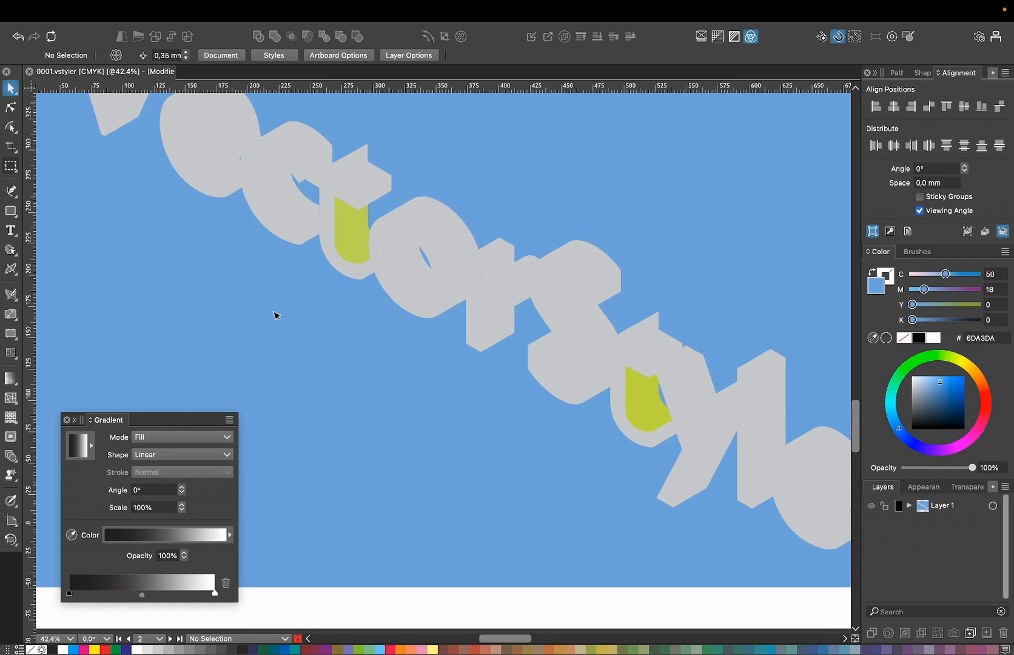
scroll(276, 315, up, 5)
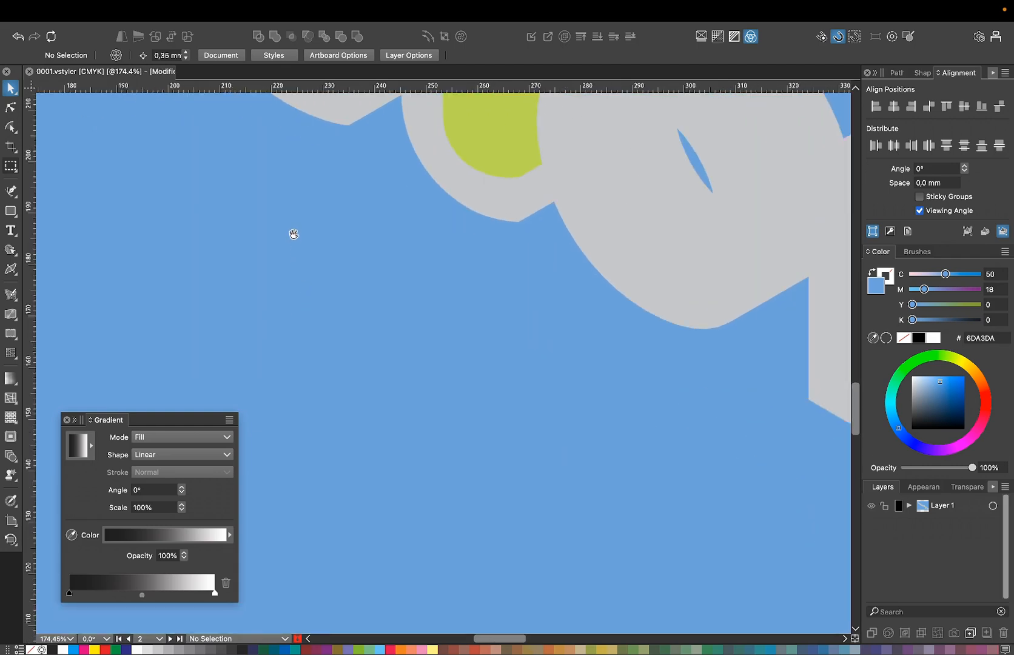
drag(294, 234, 486, 536)
drag(371, 258, 503, 403)
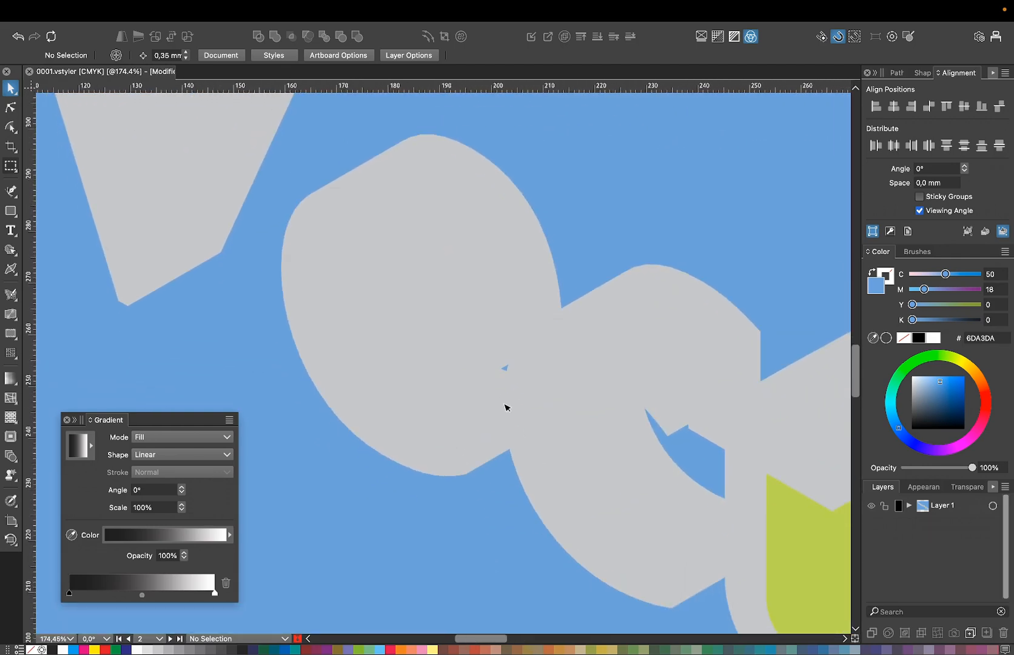
click(459, 268)
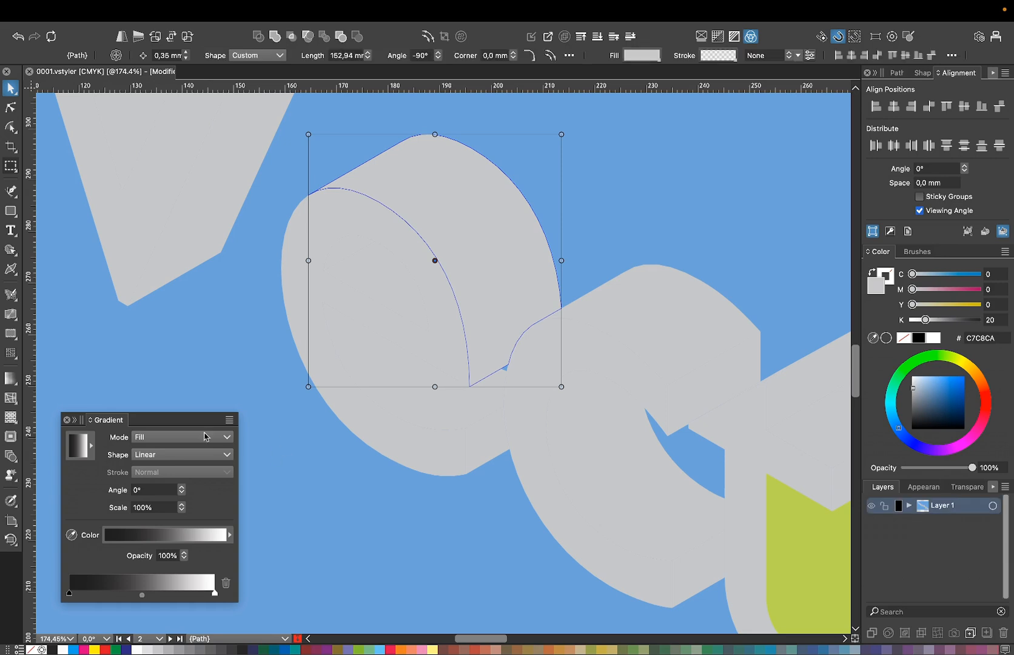
click(10, 379)
drag(517, 347, 412, 169)
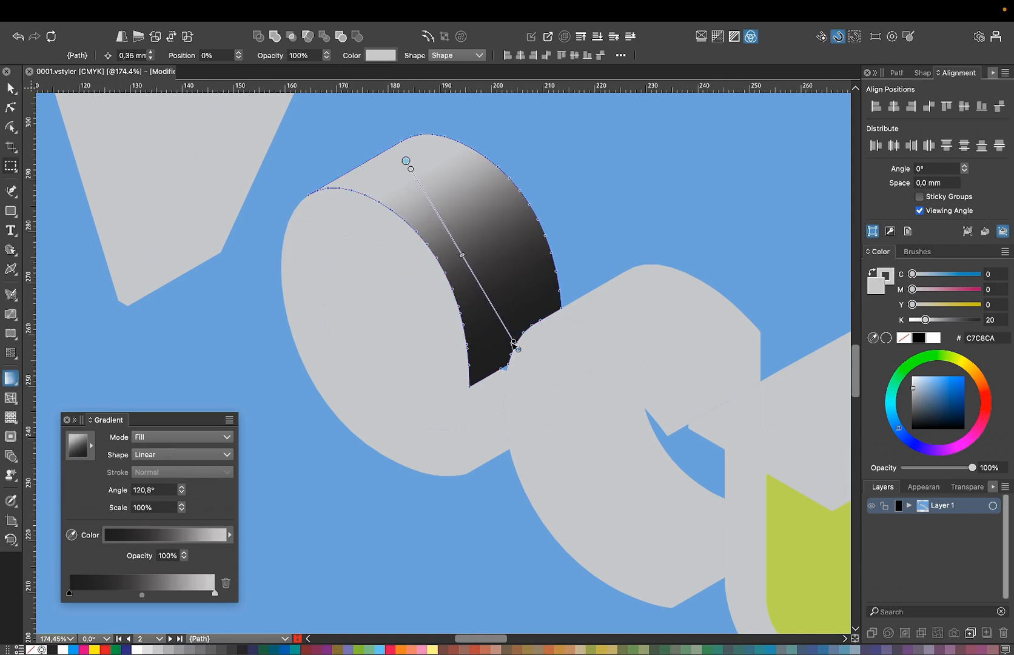
Step: Change the gradient's dark stop to a neutral grey with C, M and Y at 0 and K at 52
click(513, 342)
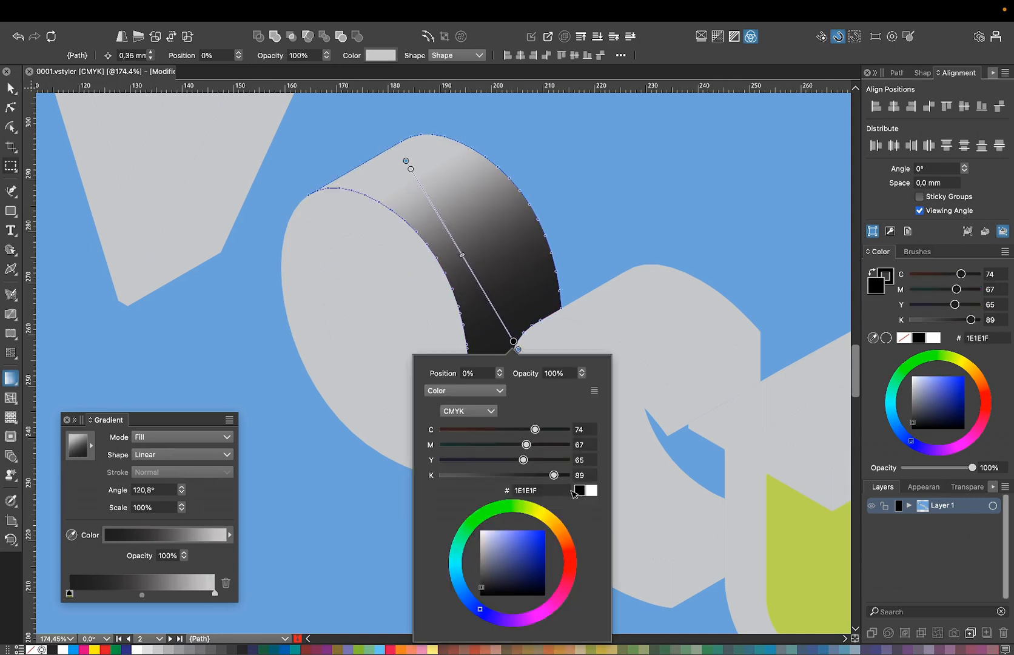
click(580, 492)
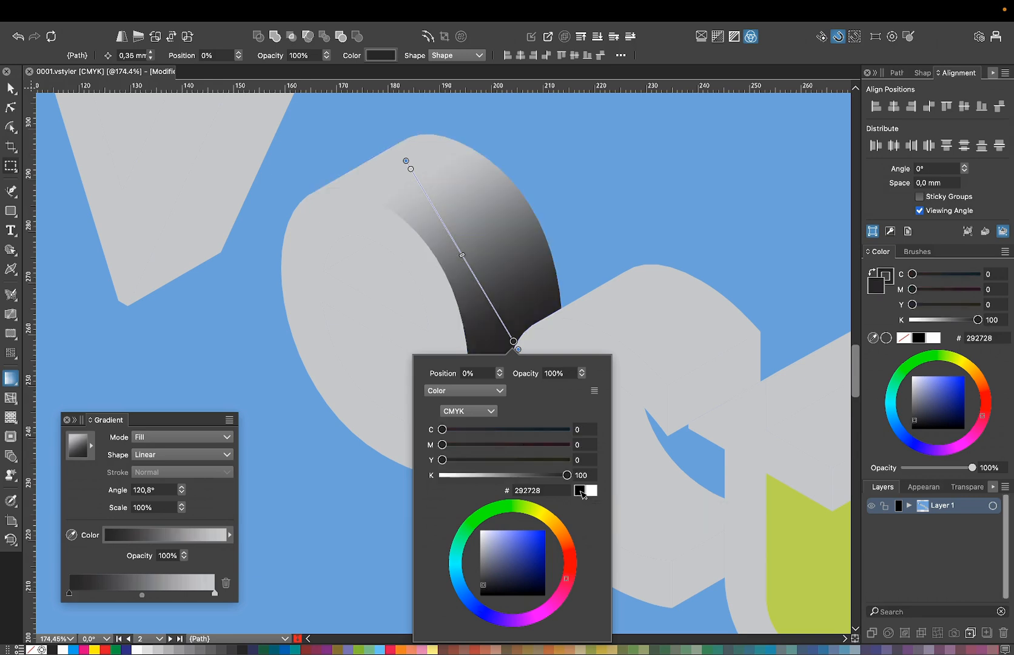
drag(568, 478, 509, 477)
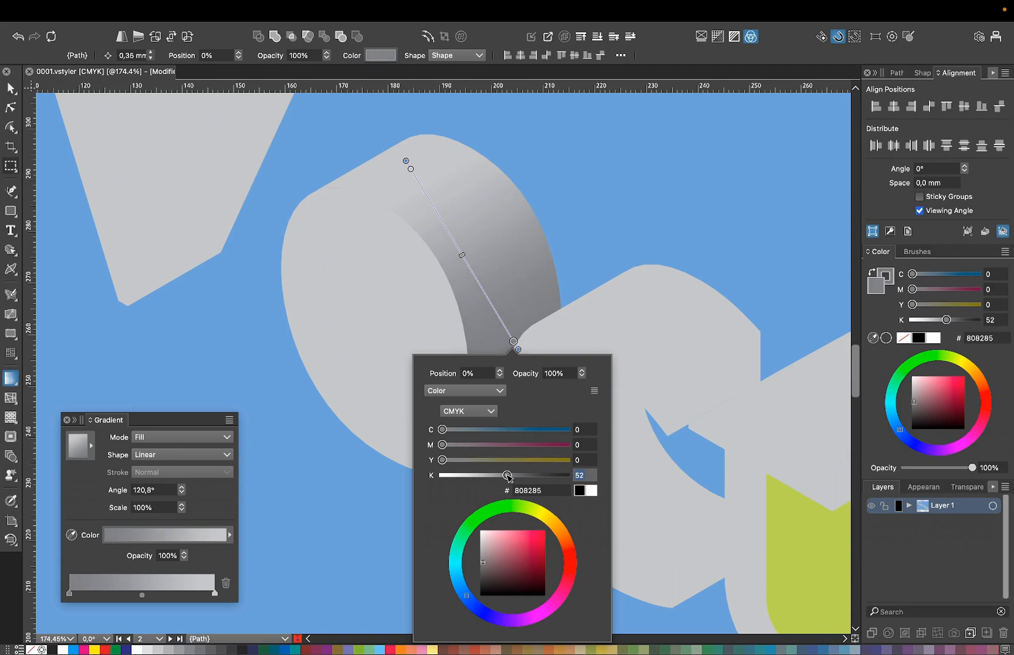
key(v)
Step: Shade the two inner faces of the "e" upper opening, filling the small upper face with K 60 and the larger face with K 46
click(402, 344)
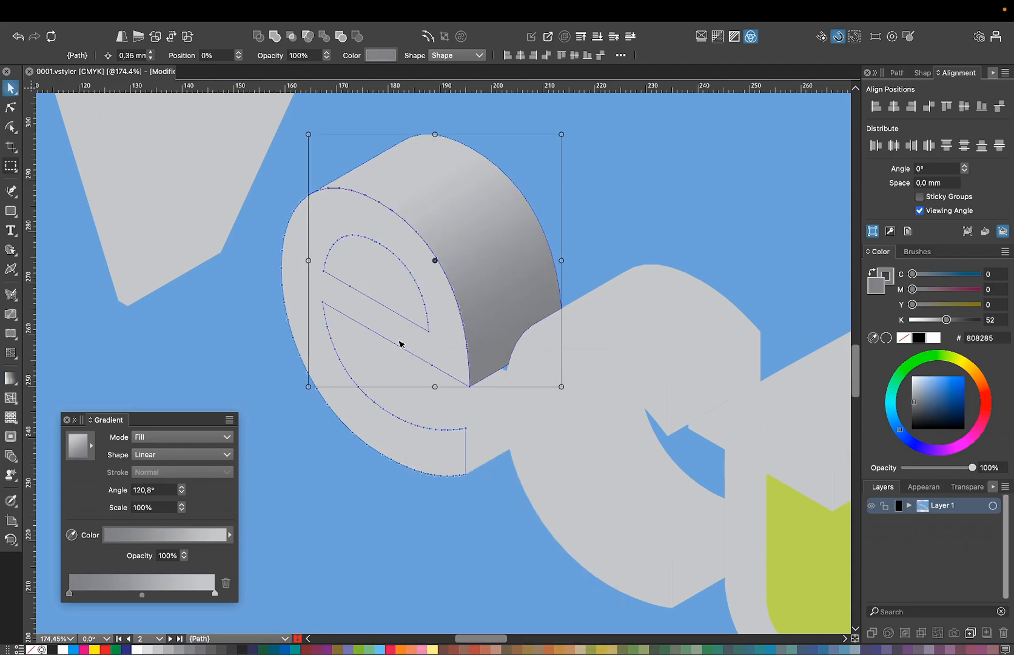
click(344, 263)
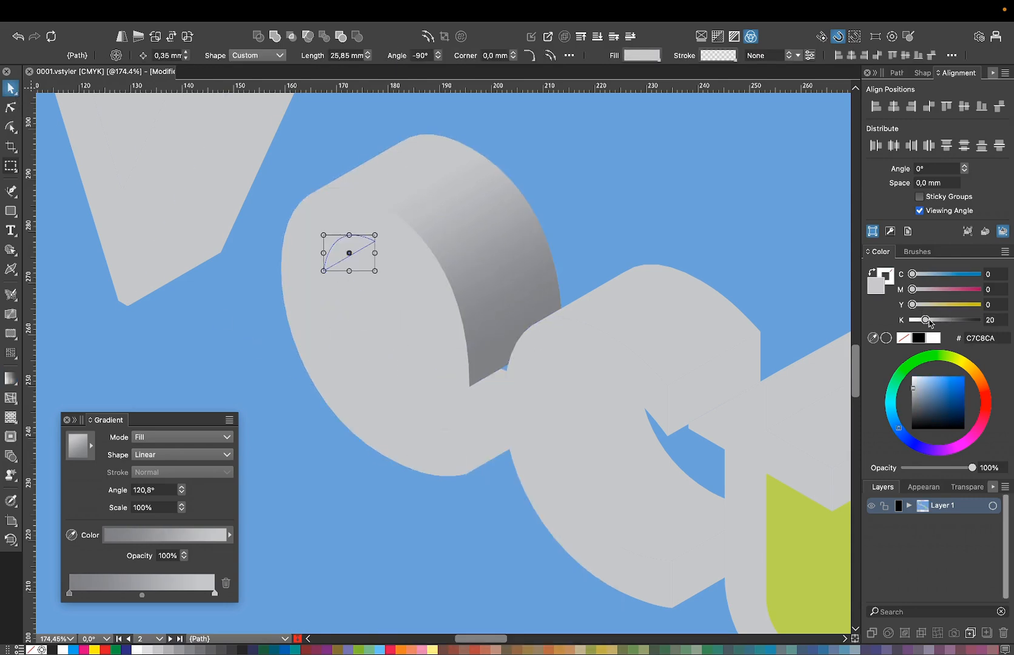
drag(925, 323, 950, 322)
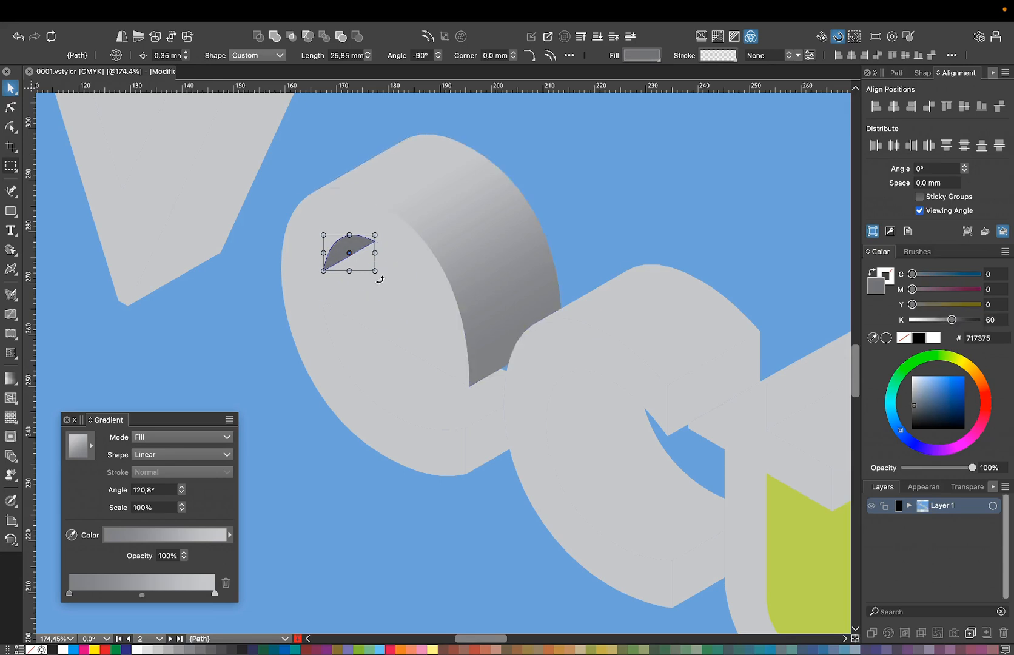
click(404, 296)
drag(927, 322, 943, 323)
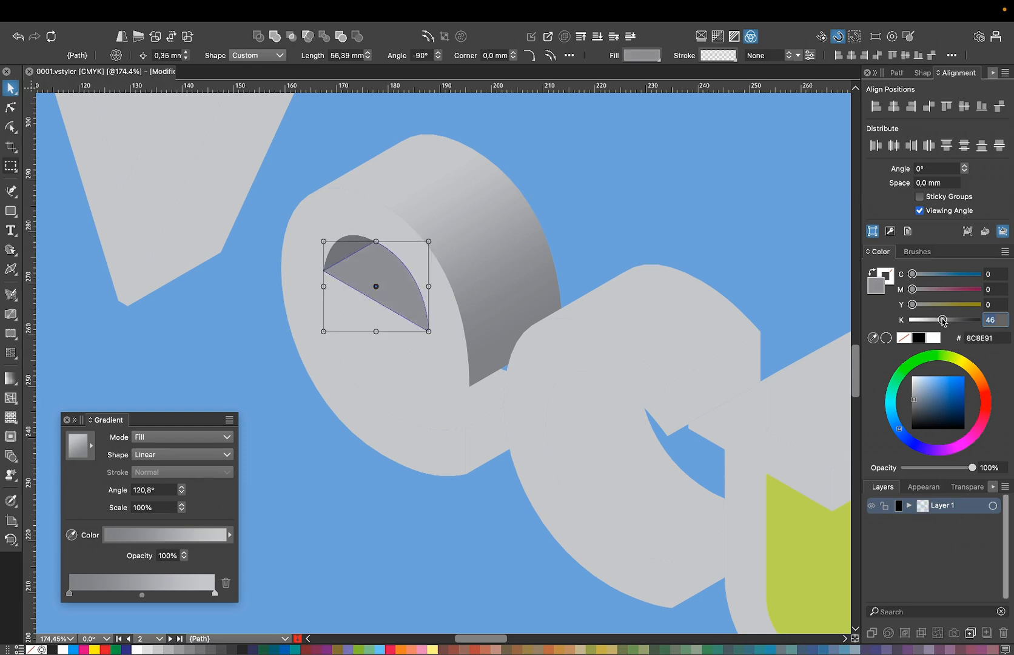
click(591, 165)
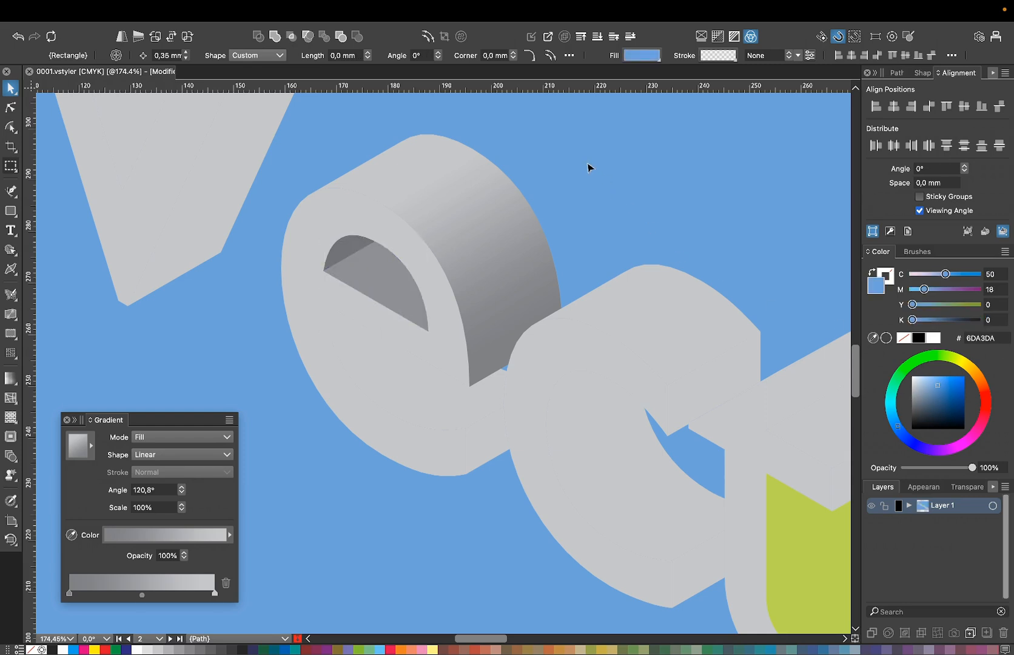
Step: Fill the small end face of the "e" tail with a grey of K 49
click(480, 464)
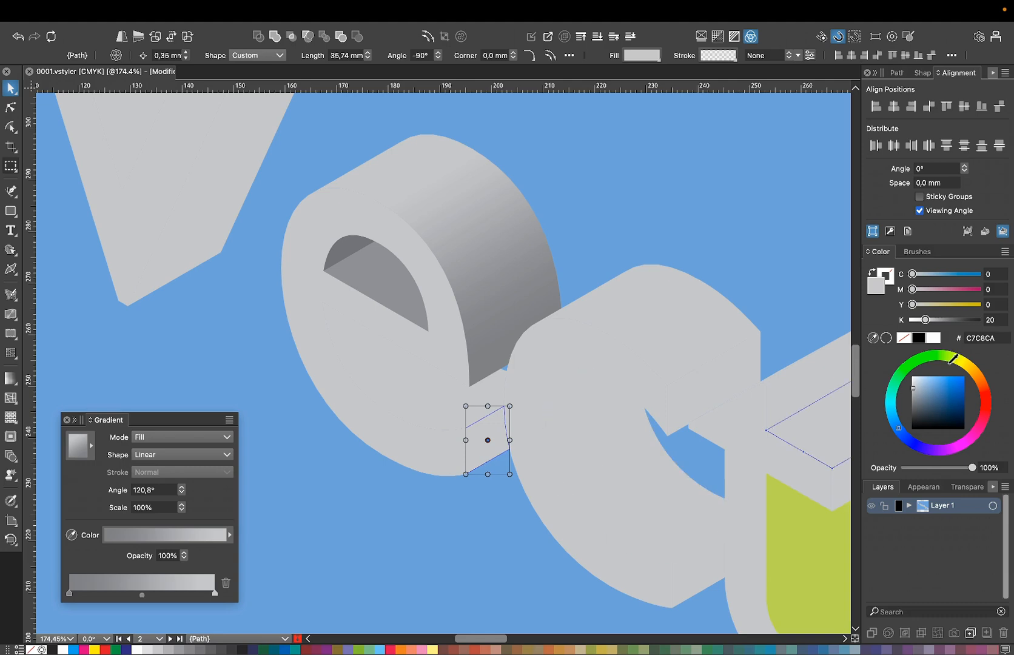
drag(925, 320, 944, 321)
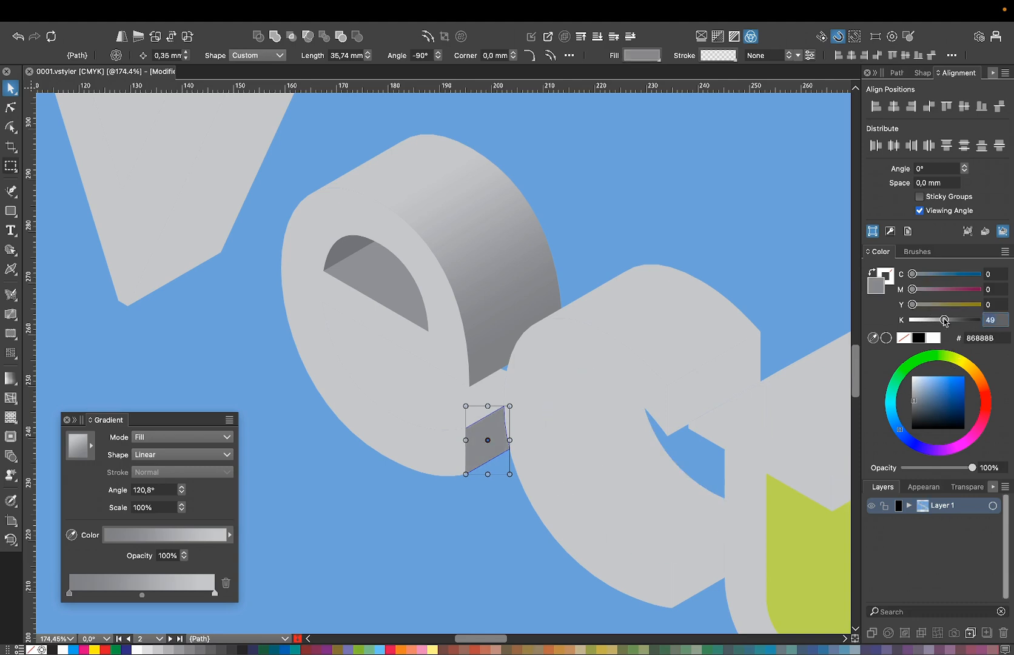
click(658, 222)
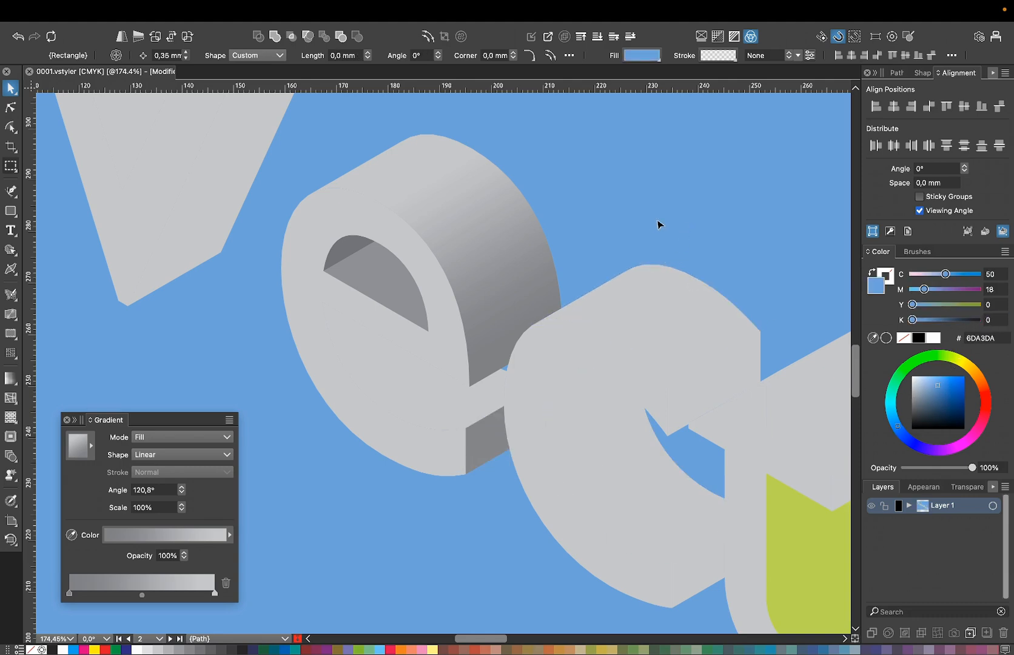
Step: Apply a linear gradient at about -57.7° to the lower inner face of the "e", from dark at the upper end to light grey below
click(403, 425)
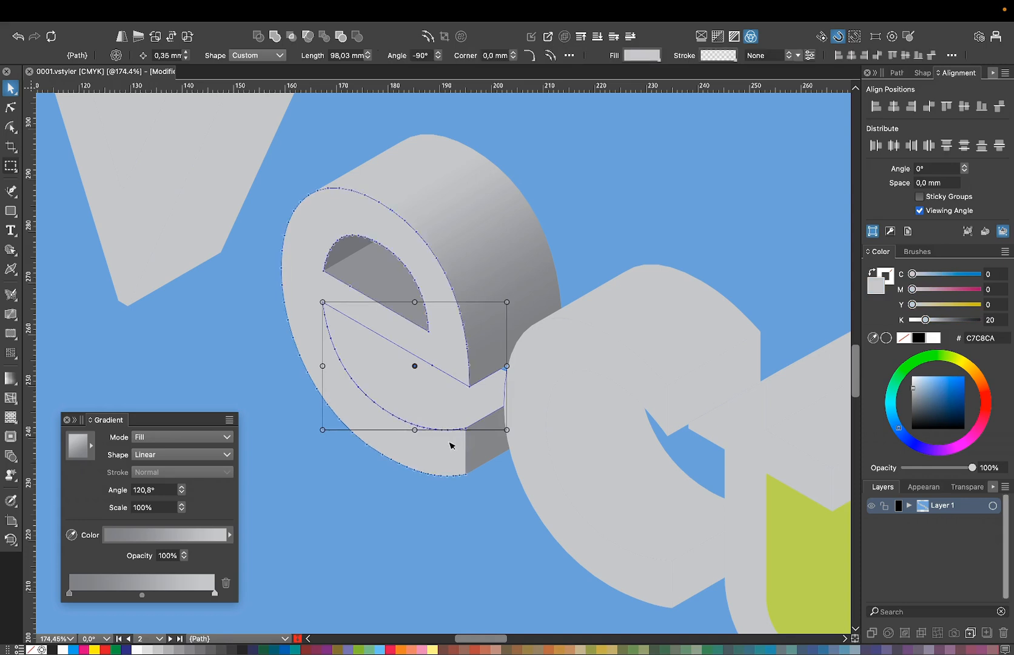
click(11, 378)
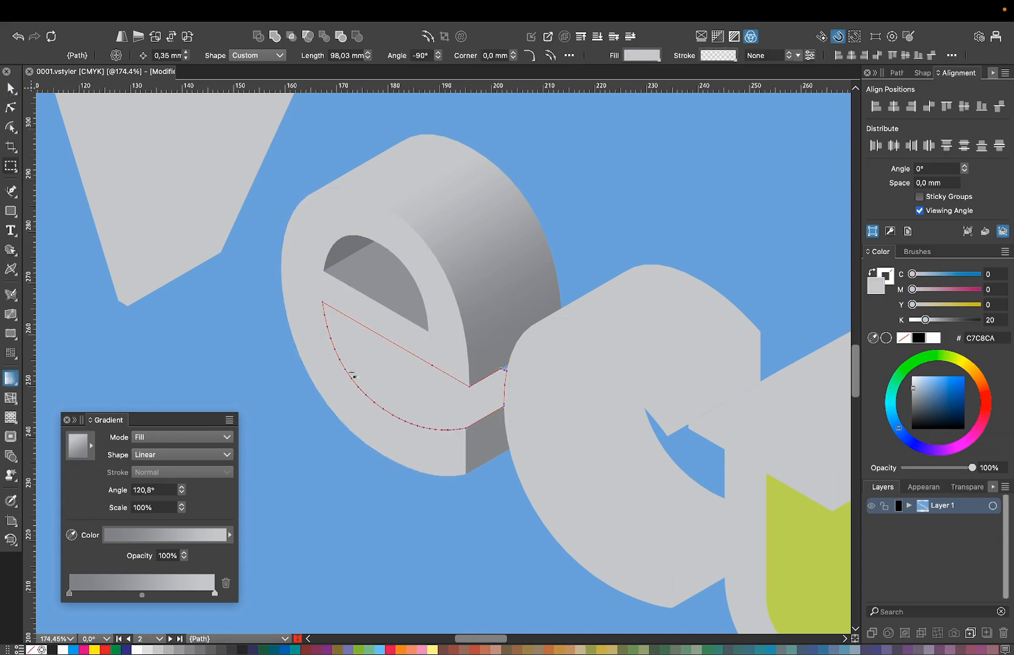
drag(332, 319, 424, 459)
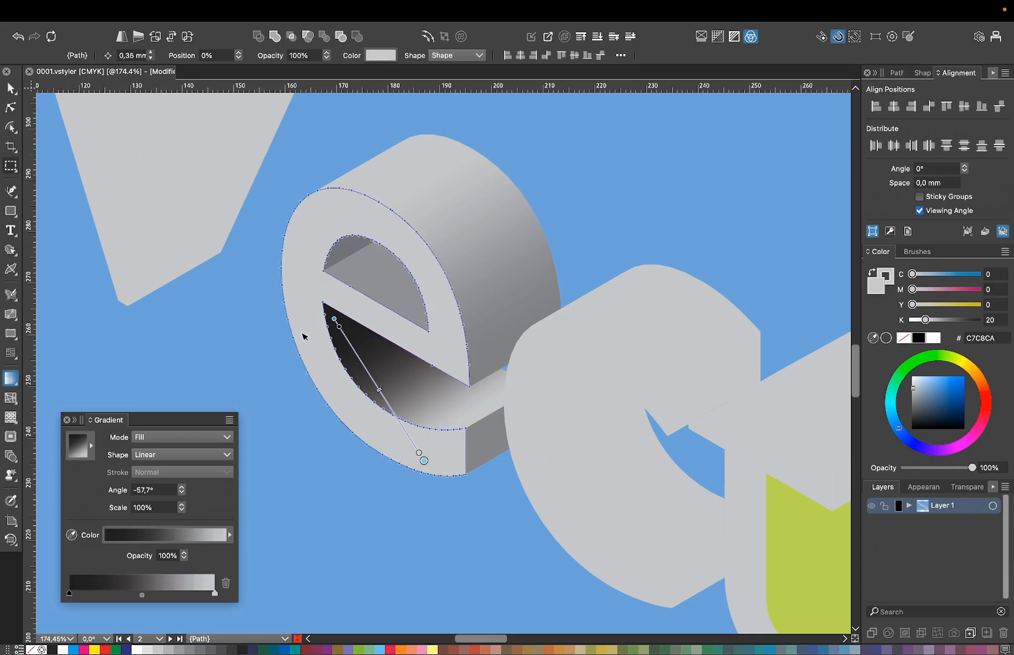
Step: Change the dark stop of the lower inner face's gradient to a neutral grey of K 65
double_click(338, 328)
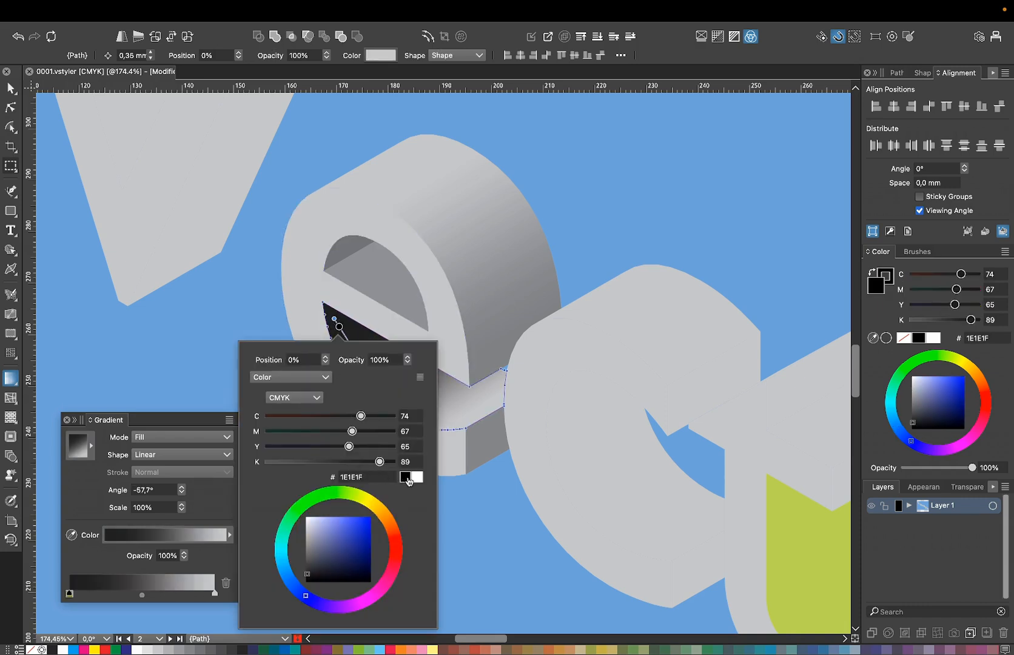
click(404, 477)
drag(394, 461, 349, 462)
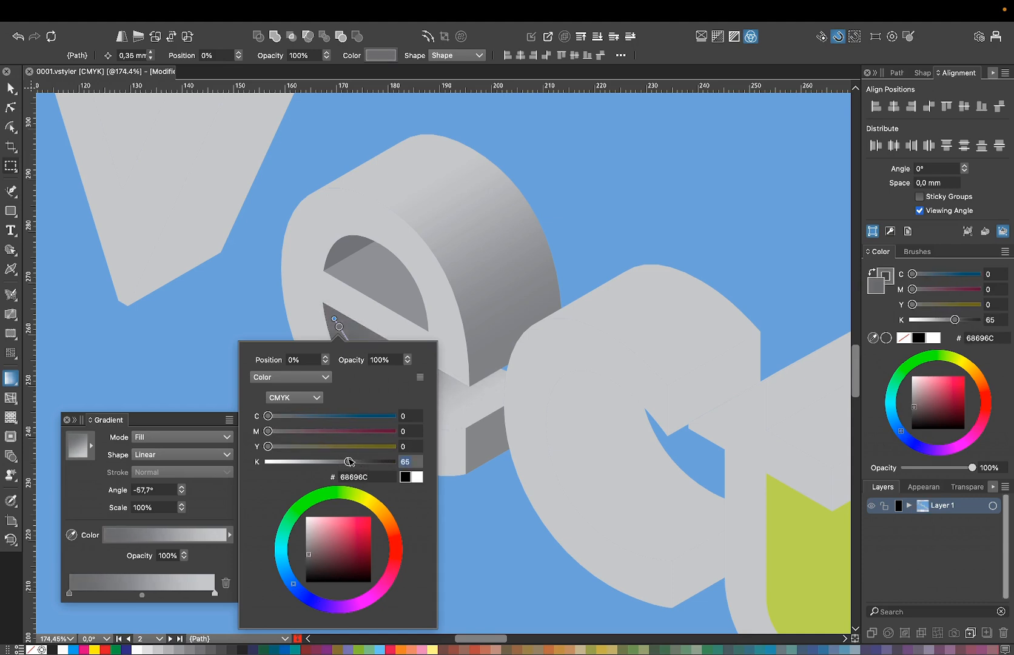
click(10, 89)
click(211, 310)
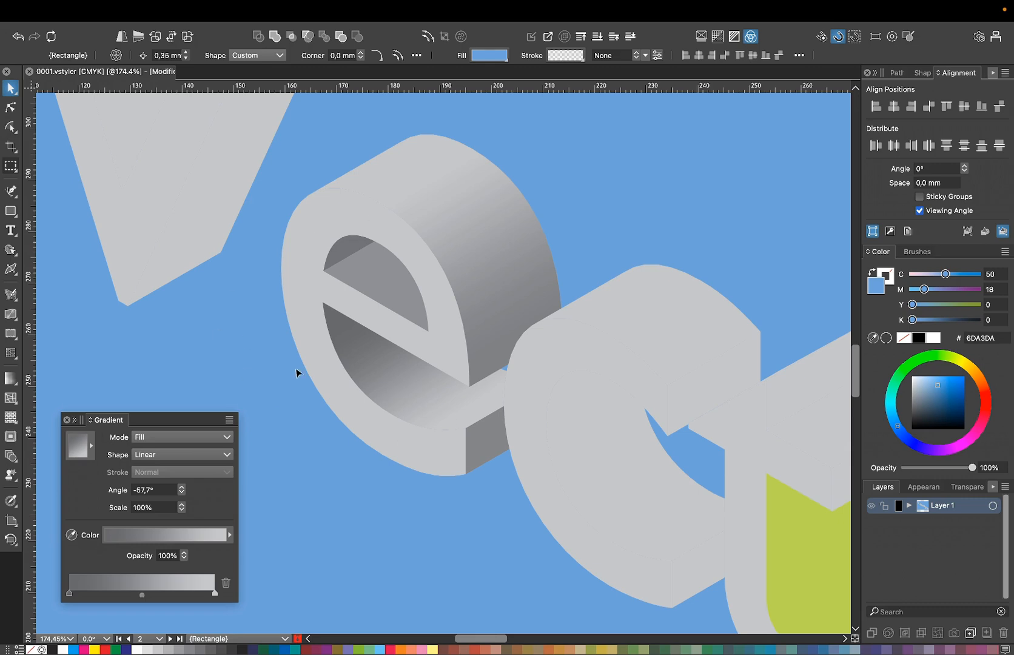
Step: Select the upper curved side face of the "c", undo the last change, and sample the outer side gradient of the "e" onto it
scroll(335, 399, down, 5)
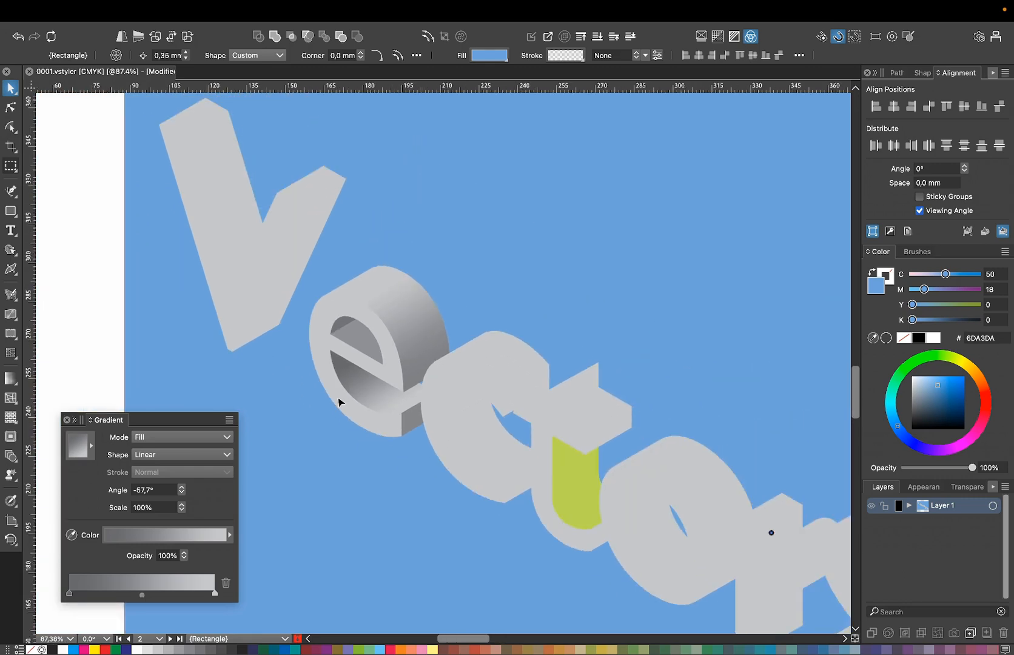
scroll(339, 401, up, 4)
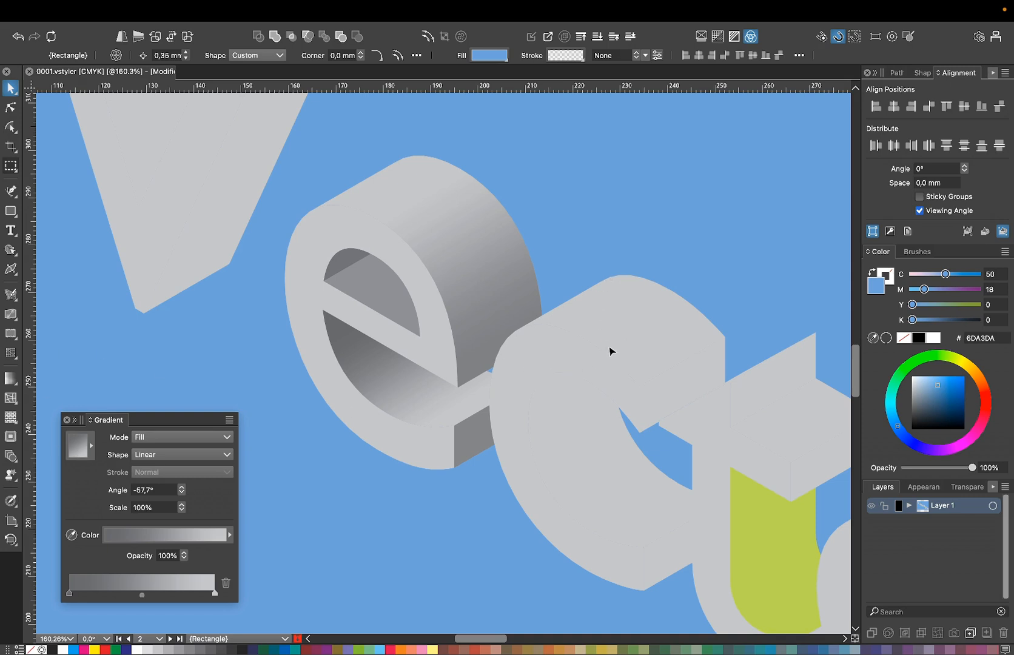
click(10, 502)
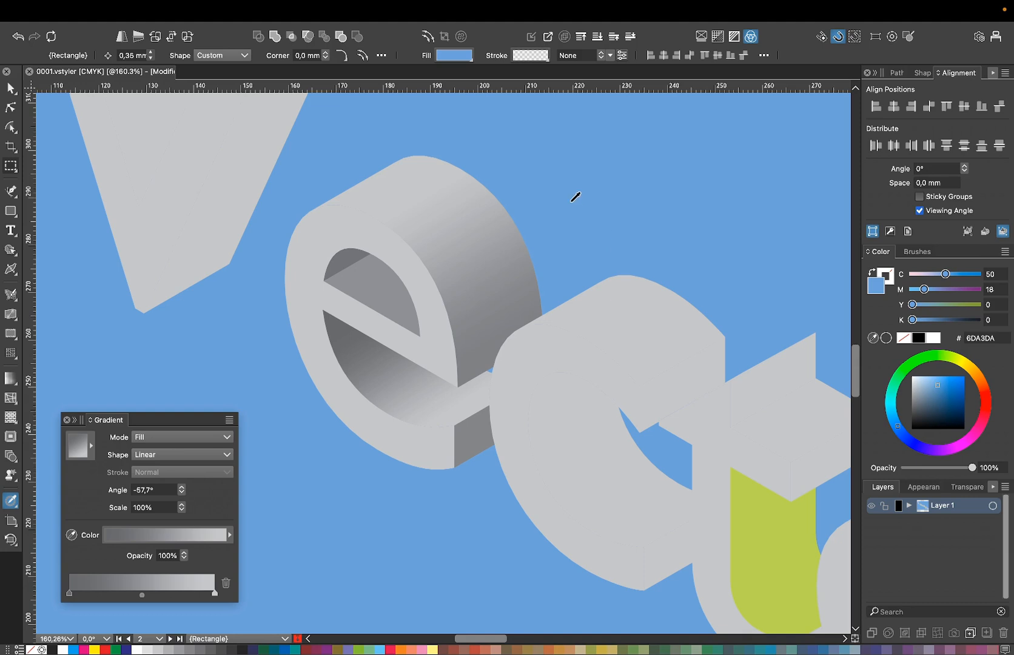
click(629, 337)
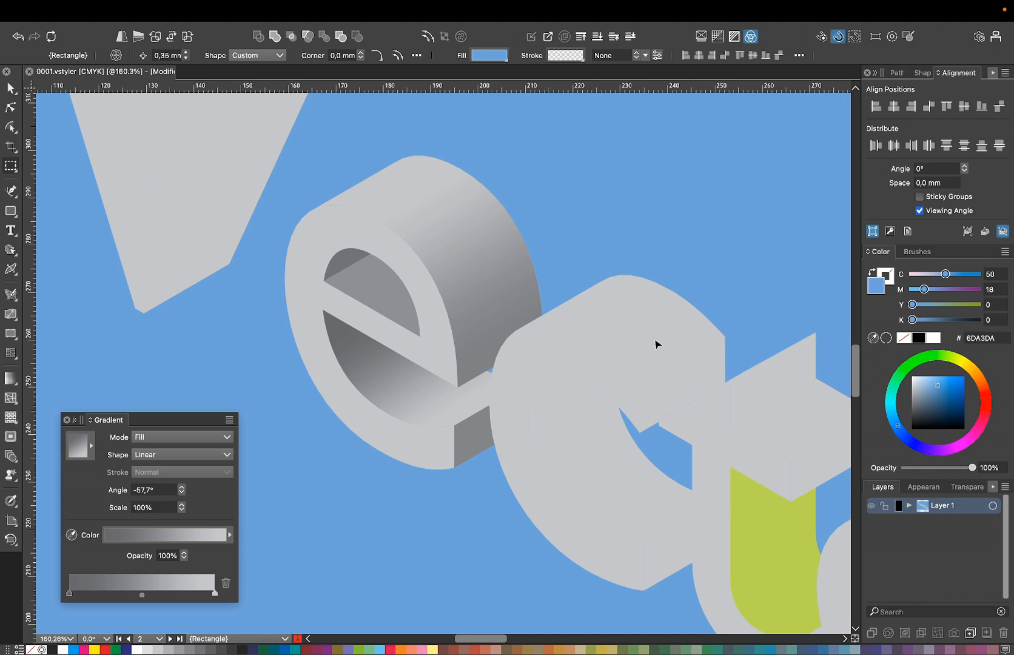
key(i)
key(super+z)
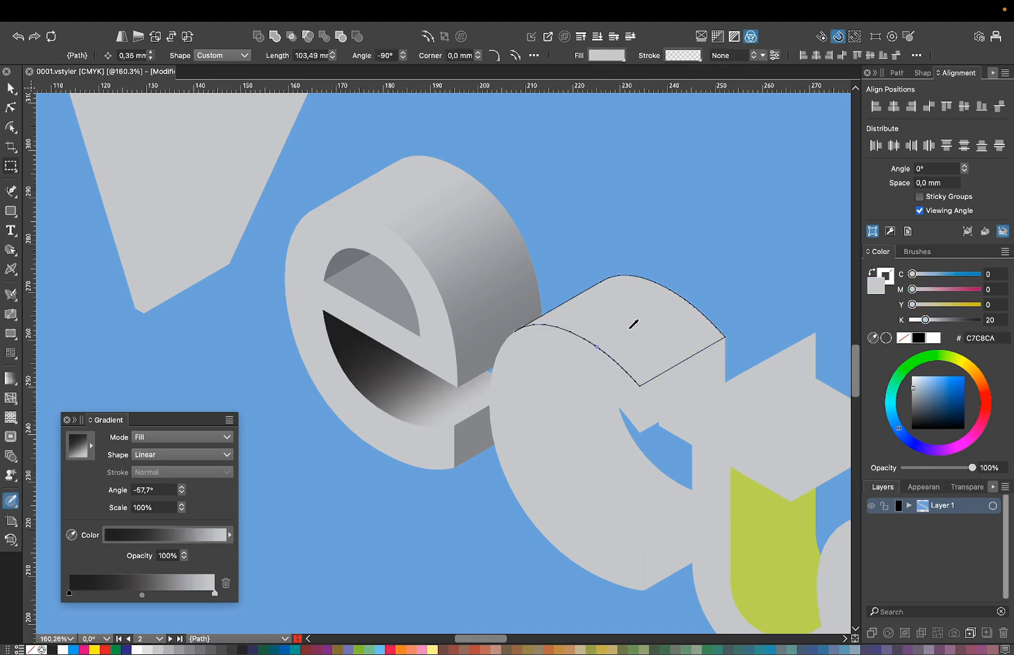
click(475, 229)
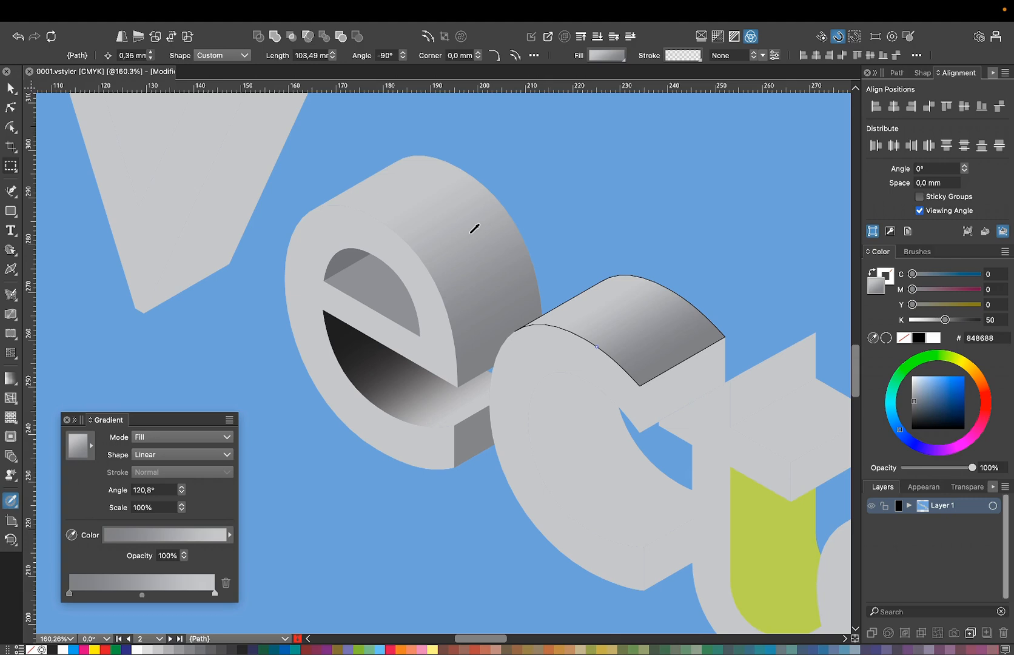
key(v)
Step: Copy the flat grey fill of the "e" tail's end face onto the upper and lower end faces of the "c" with the Eyedropper
click(661, 407)
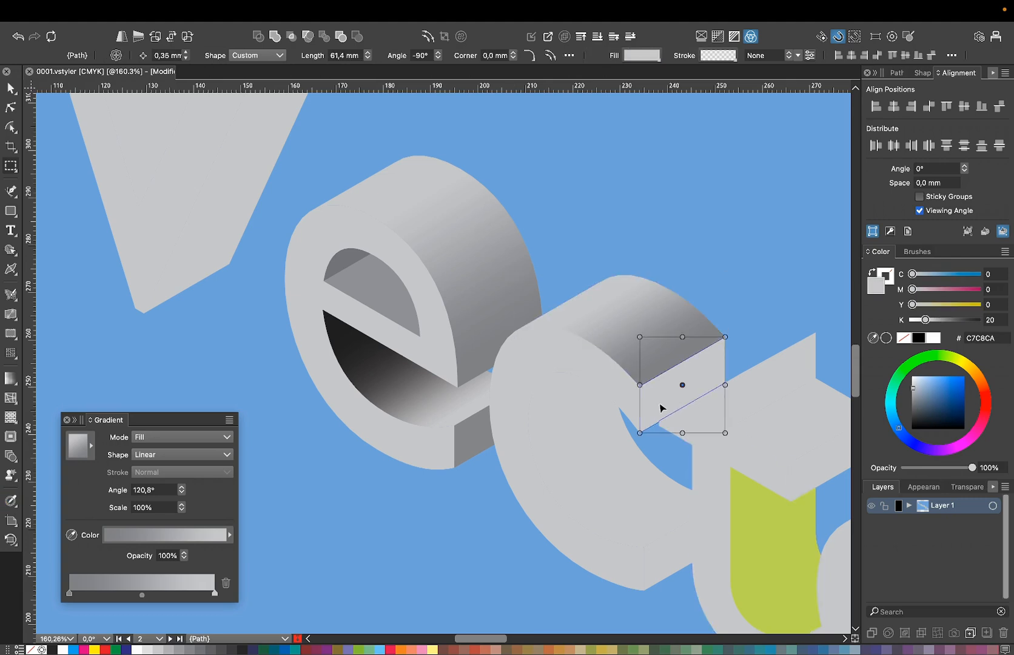
key(i)
click(471, 427)
key(v)
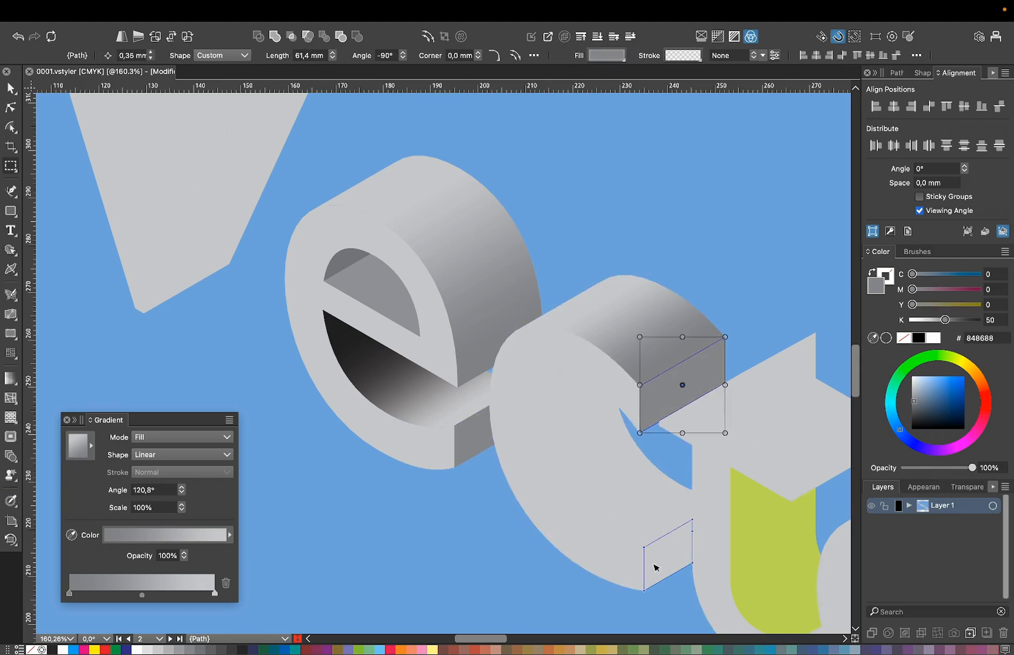
click(667, 558)
key(i)
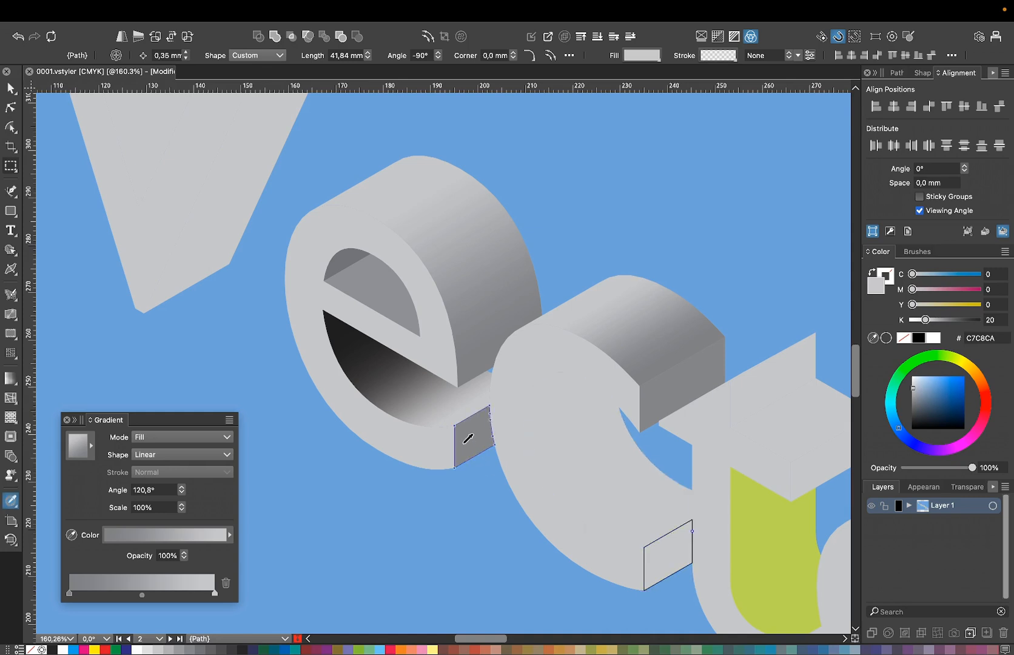
click(467, 440)
key(v)
Step: Copy the gradient of the lower inner face of the "e" onto the curved inner face of the "c"
click(576, 461)
key(i)
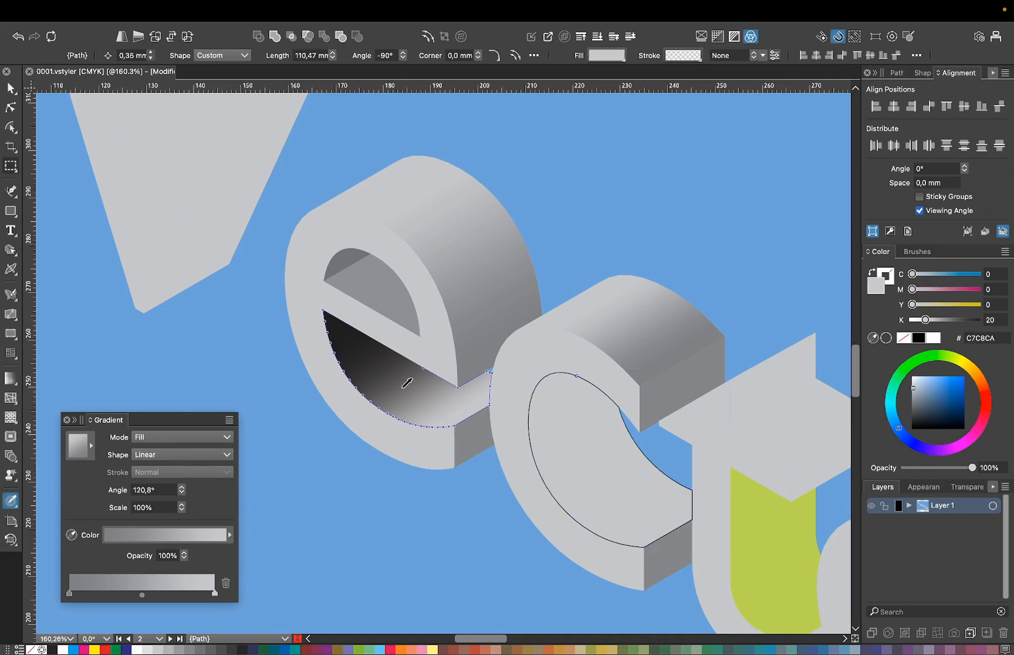
click(403, 385)
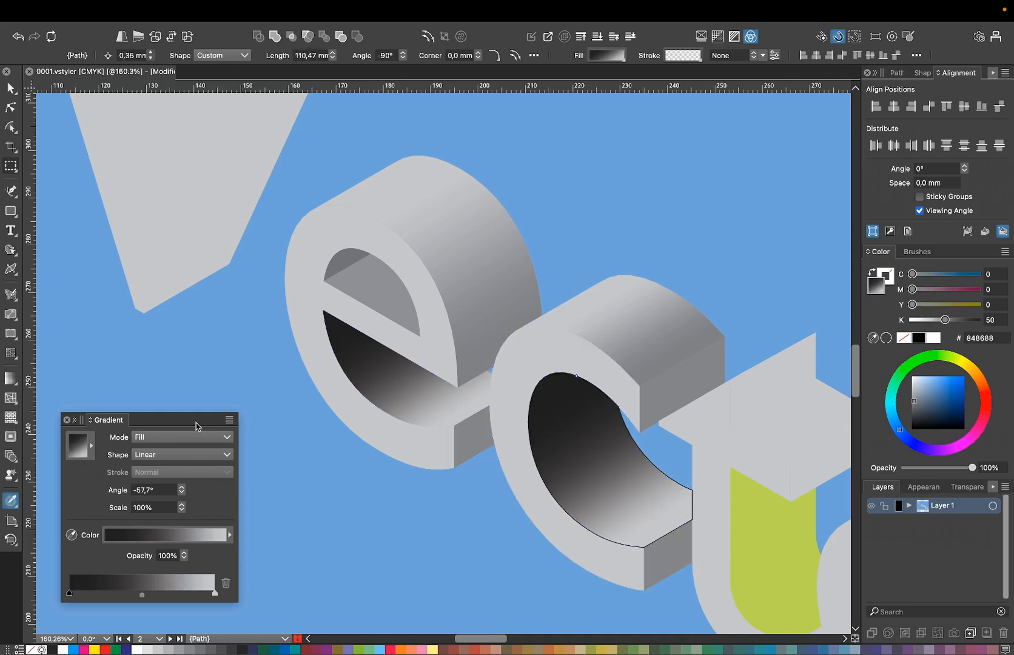
click(10, 88)
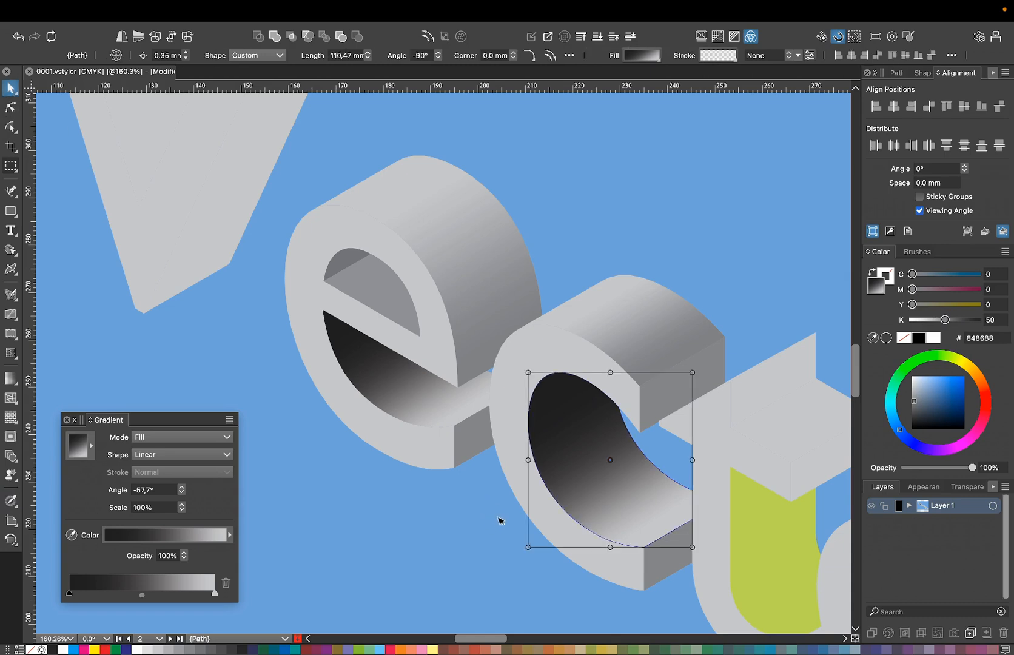
scroll(479, 512, down, 5)
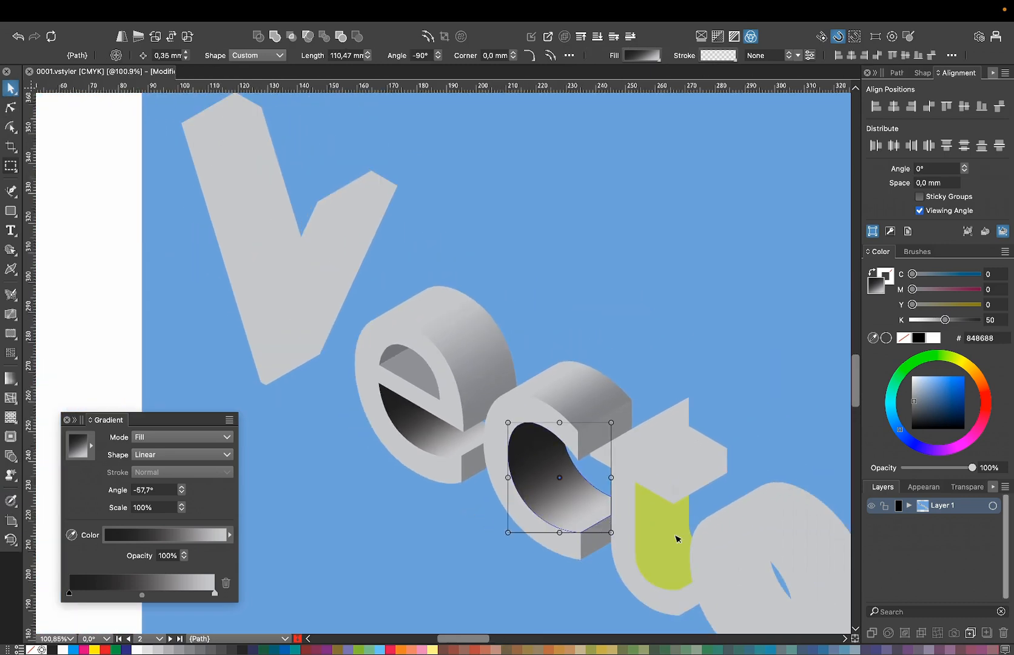
Step: Copy the dark inner gradient of the "c" onto the inner face of the "t", and the flat end-face grey onto its crossbar end
click(677, 539)
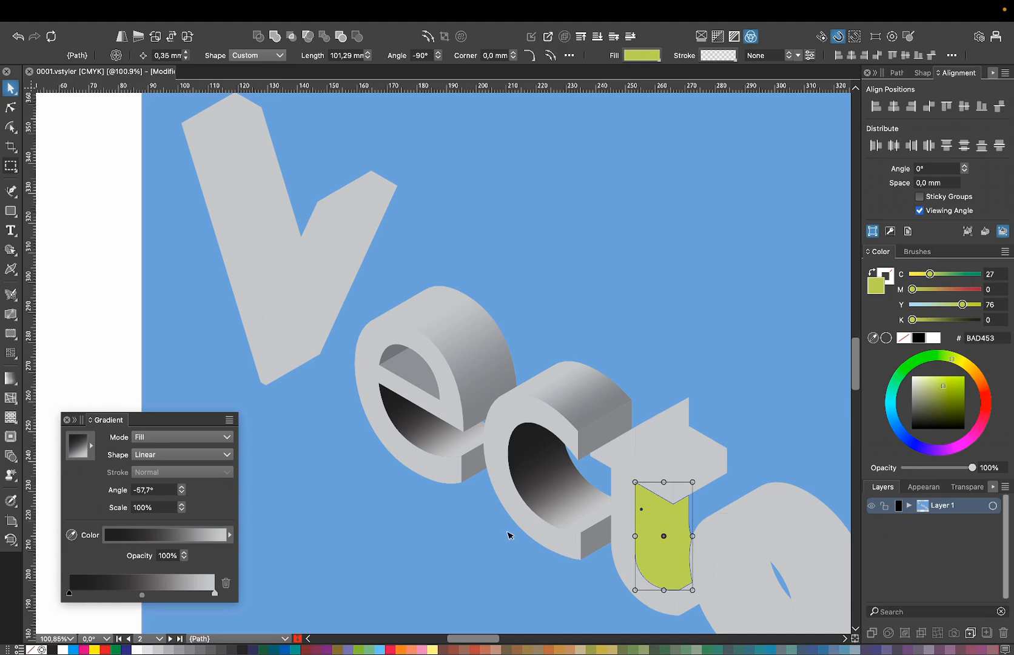
click(10, 501)
click(555, 471)
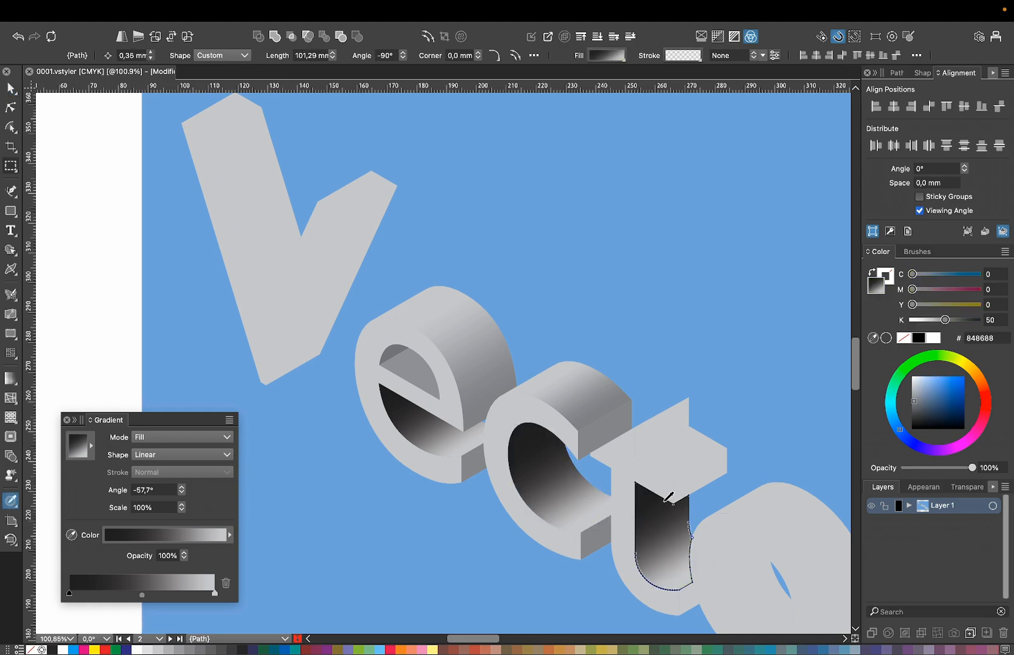
super+click(709, 472)
click(590, 434)
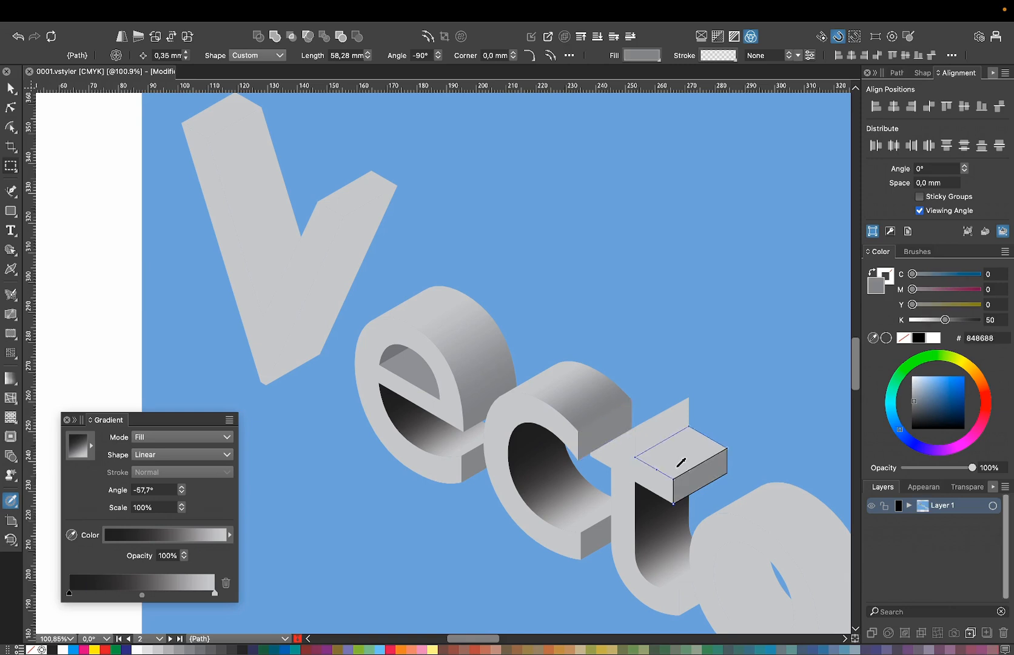
Step: Copy the outer side gradient of the "e" onto the upper side face of the "t" stem with the Eyedropper
key(v)
super+click(646, 437)
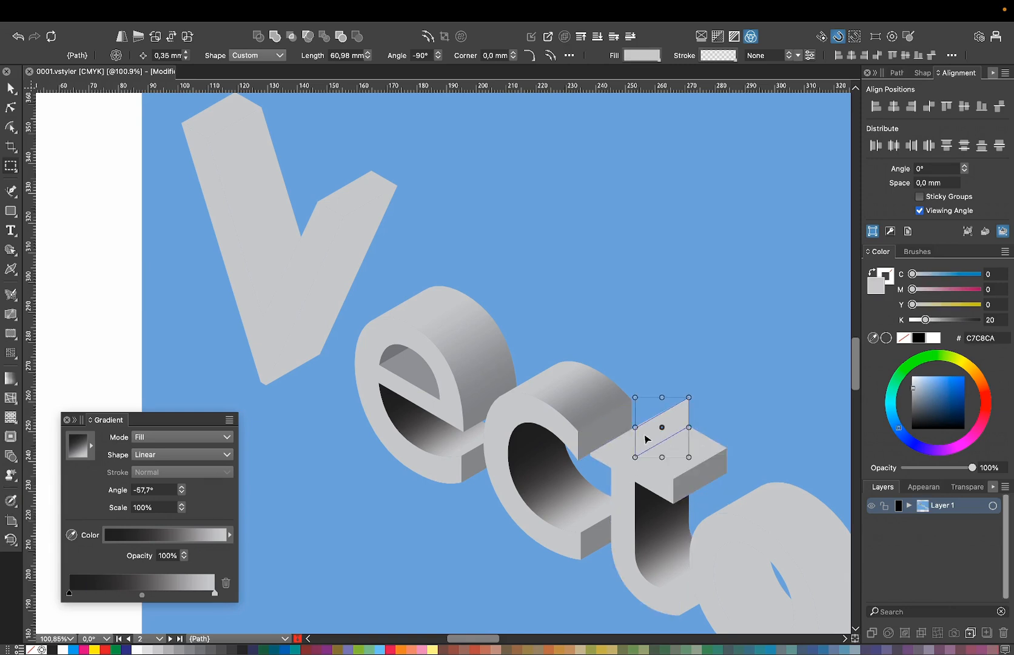
key(i)
click(486, 363)
key(v)
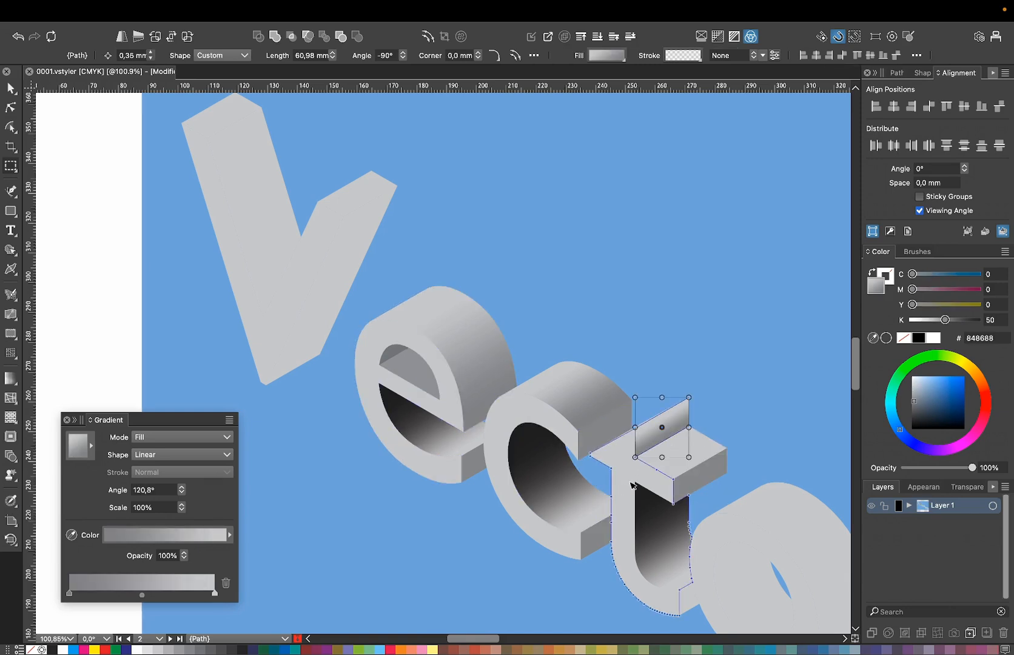
Step: Lighten the top face of the "t" crossbar to K 15
super+click(674, 476)
key(i)
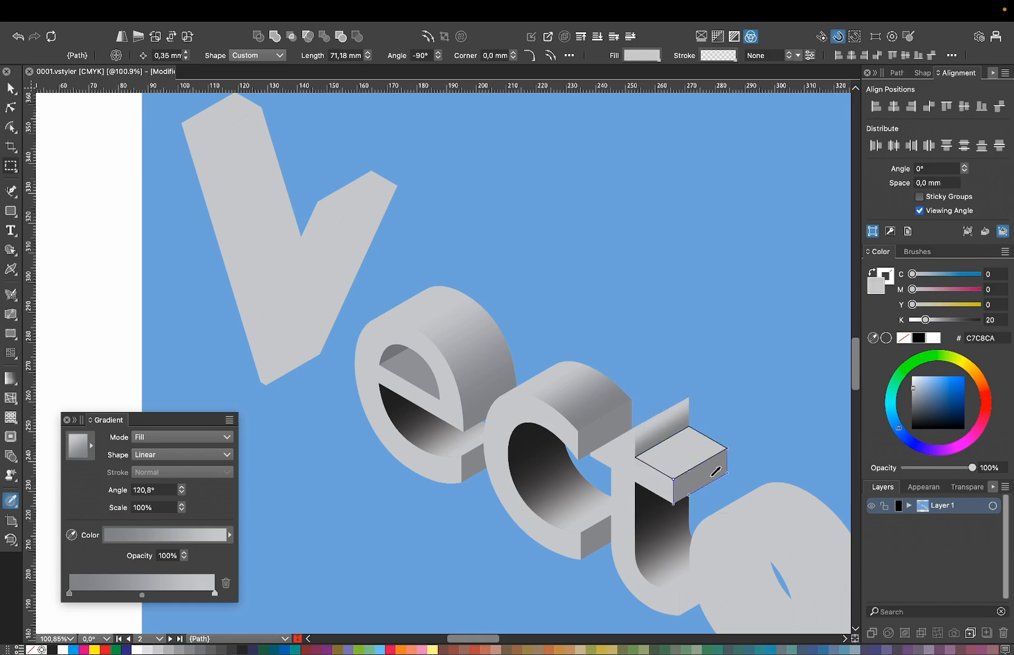
drag(926, 321, 923, 322)
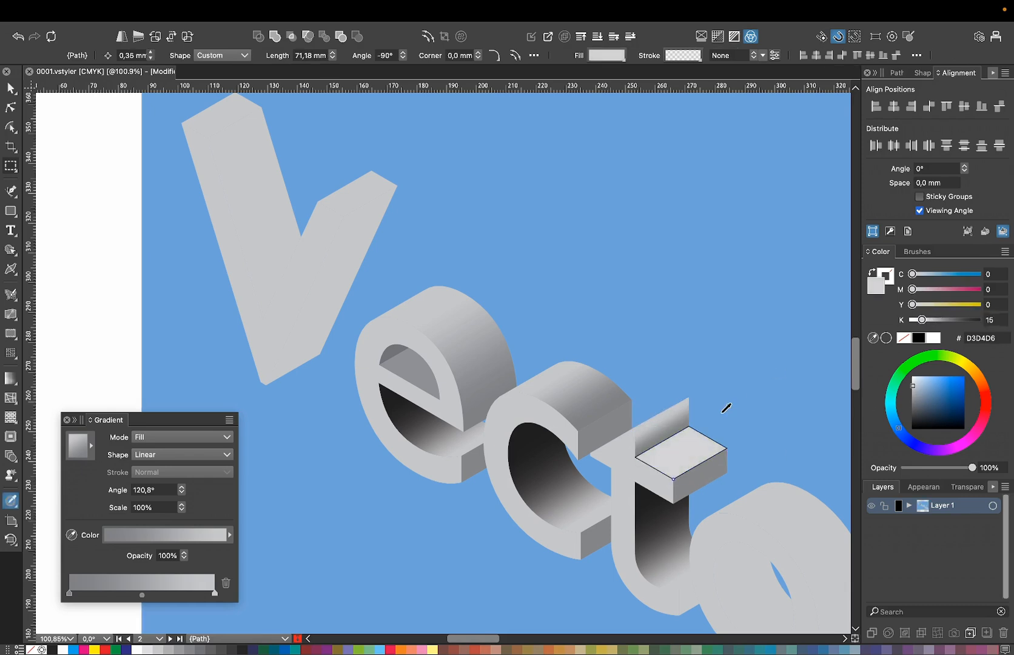
Step: Copy the flat grey of the lower end face of the "c" onto the small end face at the foot of the "t"
key(v)
click(690, 609)
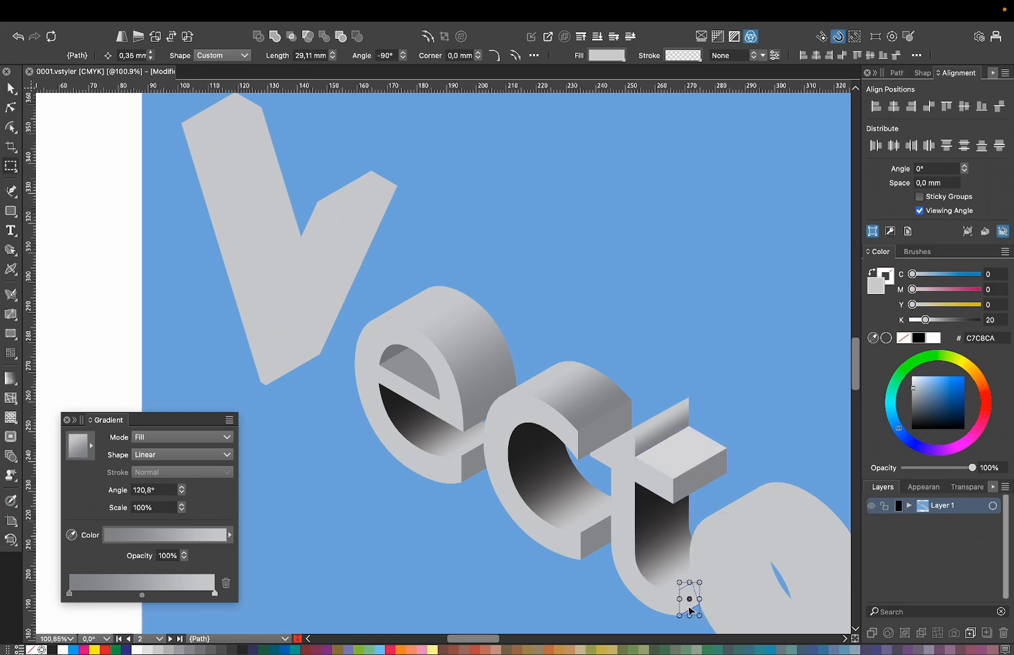
key(i)
click(592, 549)
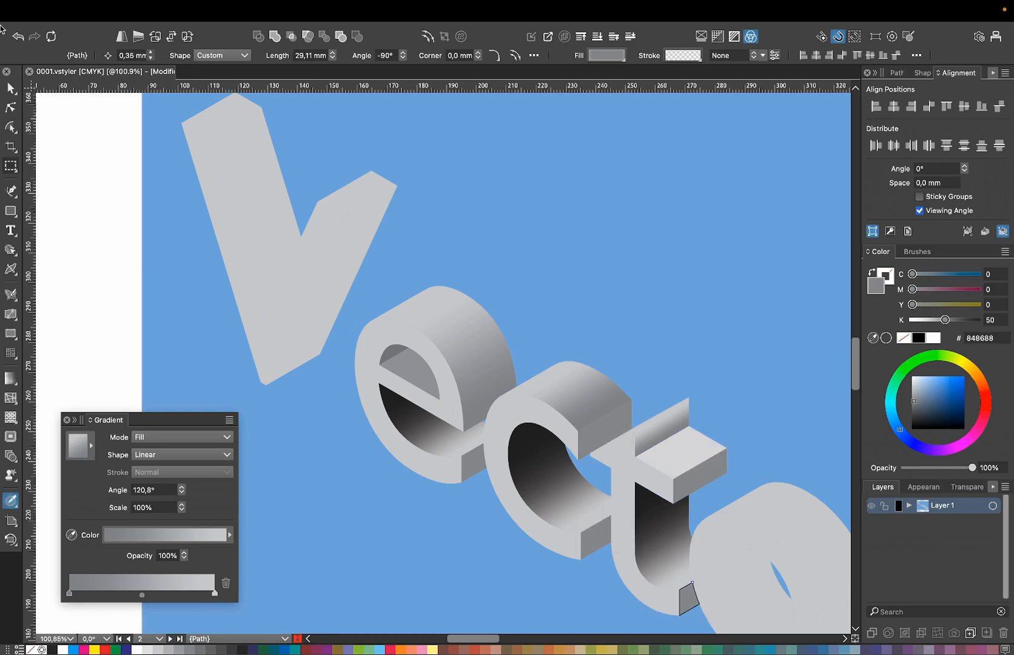
Step: Copy the side gradient of the "t" stem onto the outer side face of the right arm of the "V"
super+click(235, 228)
super+click(344, 267)
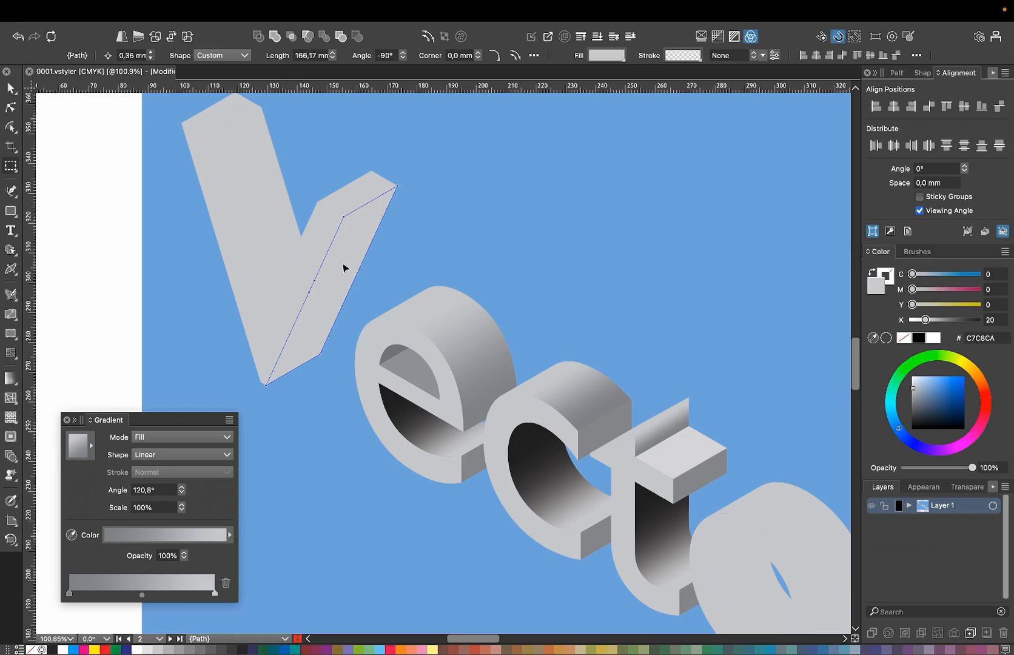
click(658, 427)
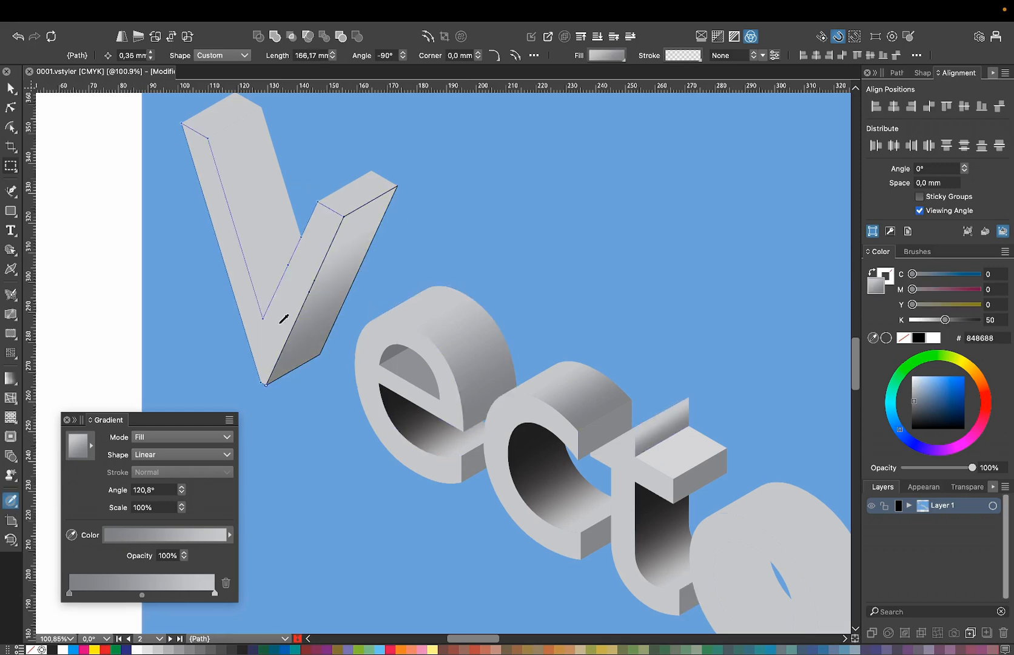
Step: Copy the light grey of the "t" crossbar's top face onto the top faces of both arms of the "V"
key(v)
super+click(349, 208)
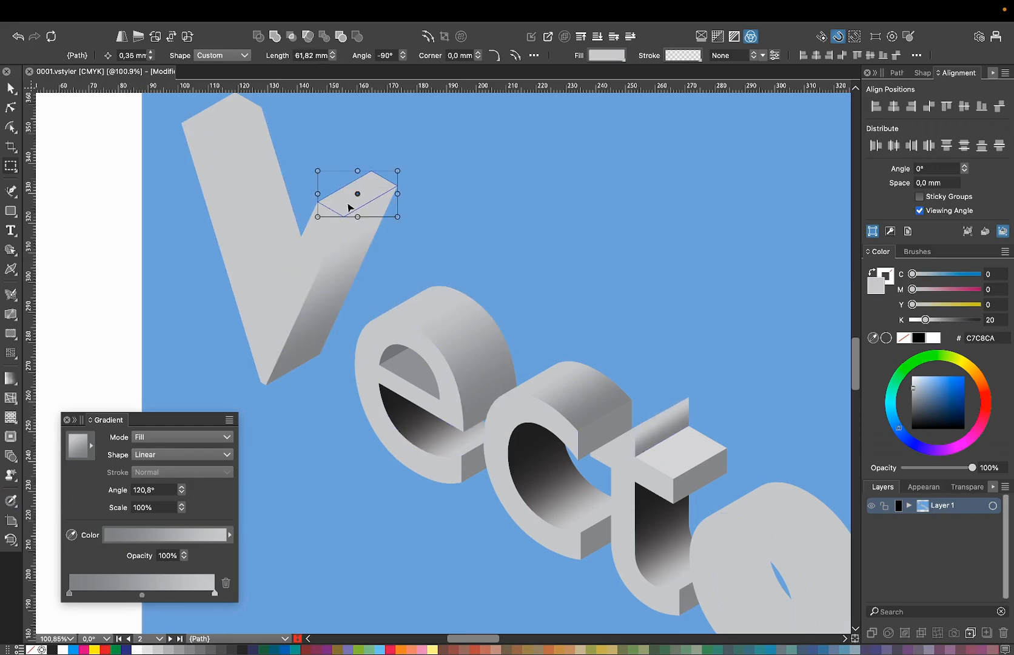
click(671, 462)
super+click(228, 120)
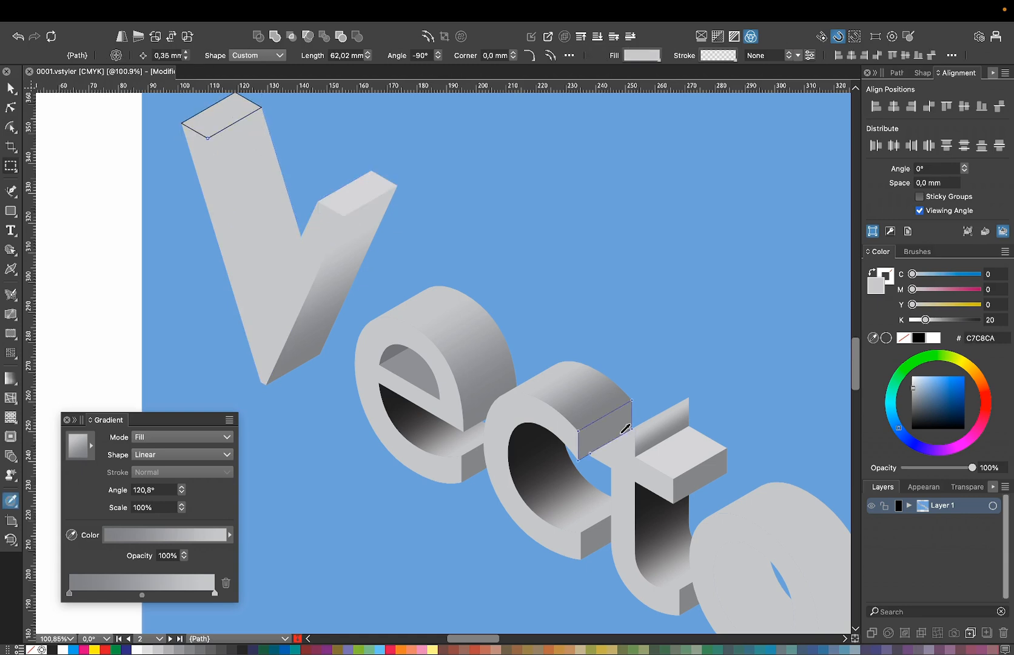
click(670, 464)
Step: Copy the side gradient of the "t" stem onto the inner side face of the "V" and deselect that face
super+click(276, 221)
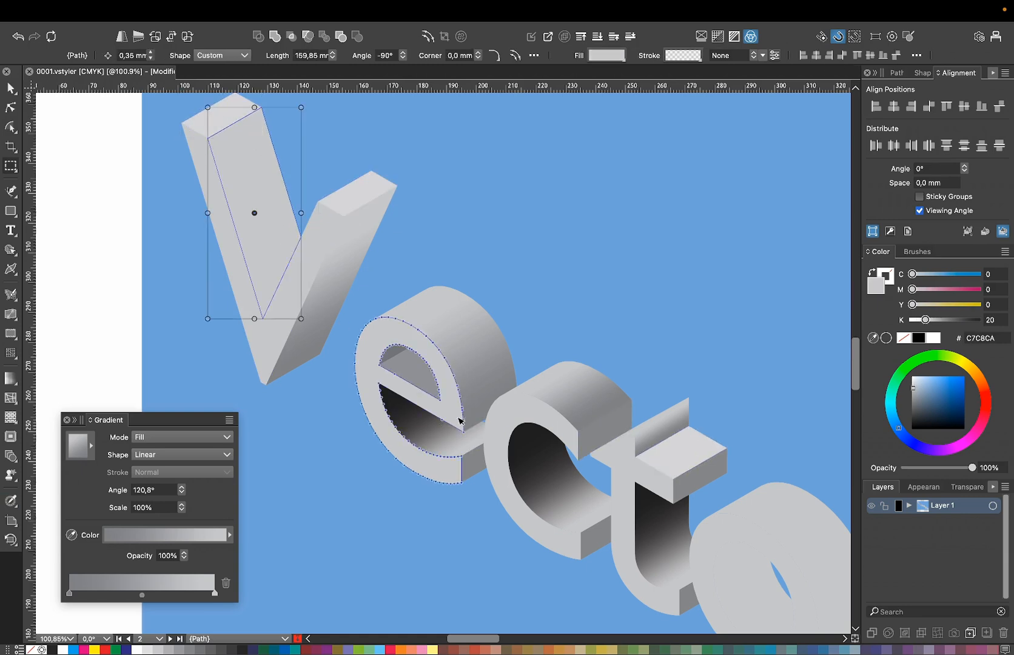
click(652, 428)
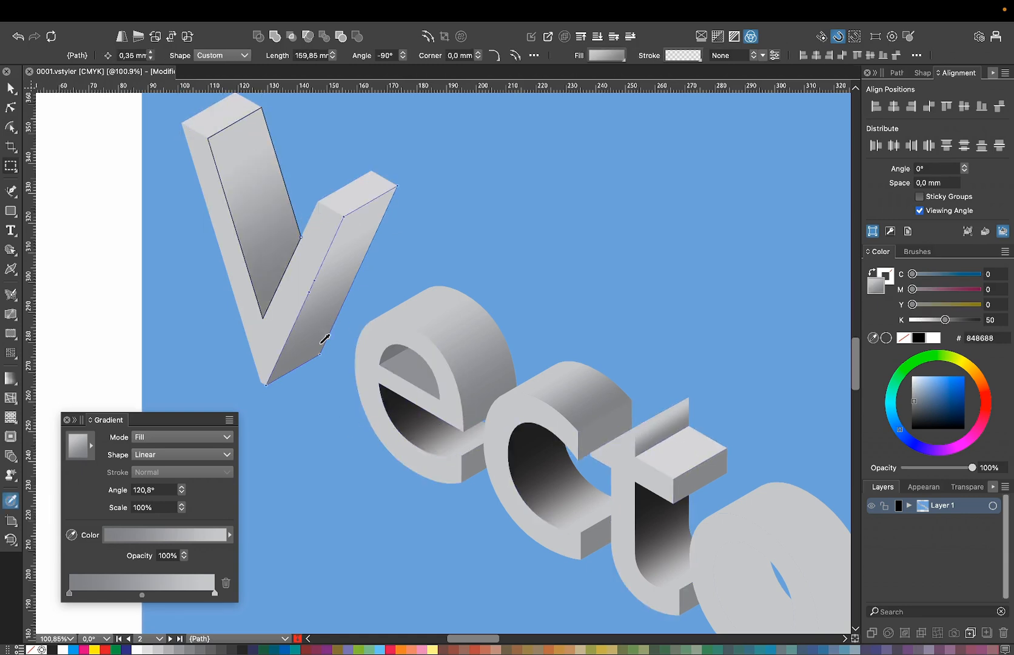
click(11, 87)
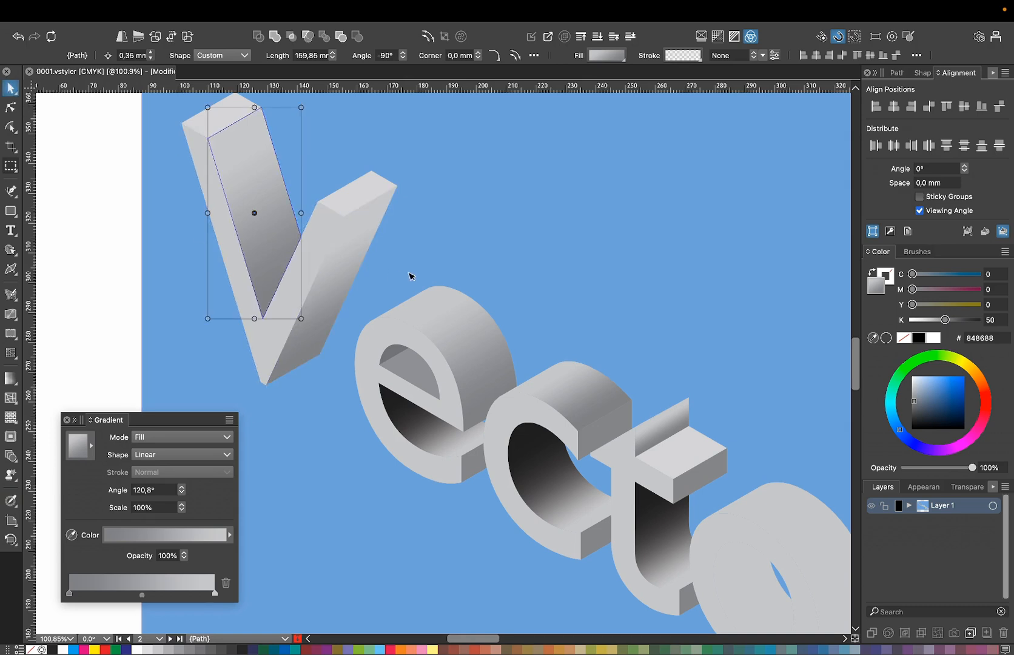
click(406, 276)
Step: Realign the gradient on the outer side of the right arm of the "V" along the arm, at about 64.4°, with the Gradient tool
click(336, 285)
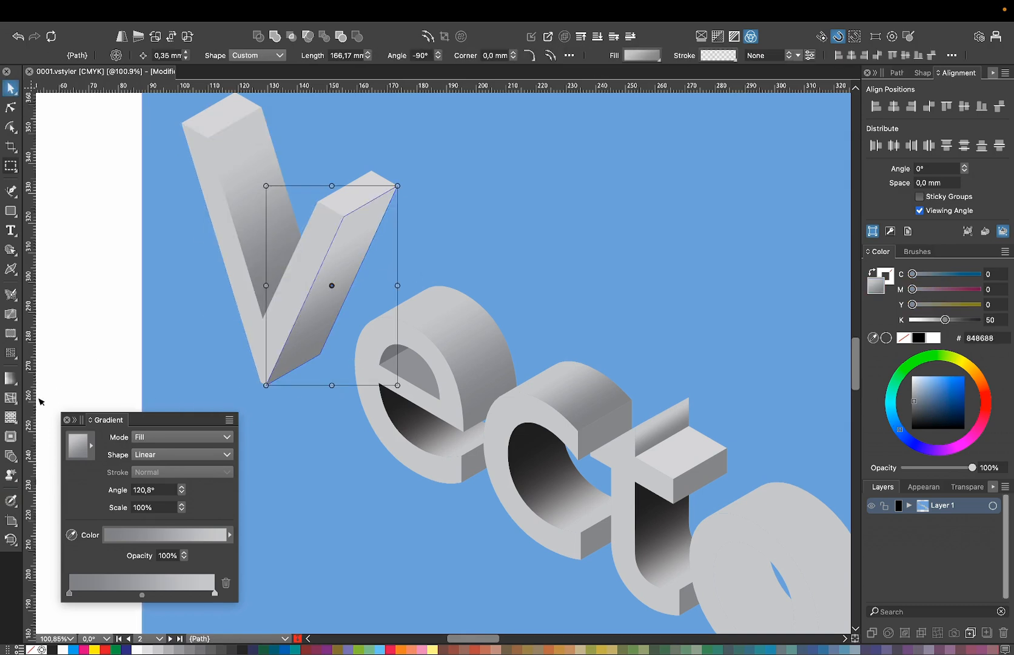
click(11, 378)
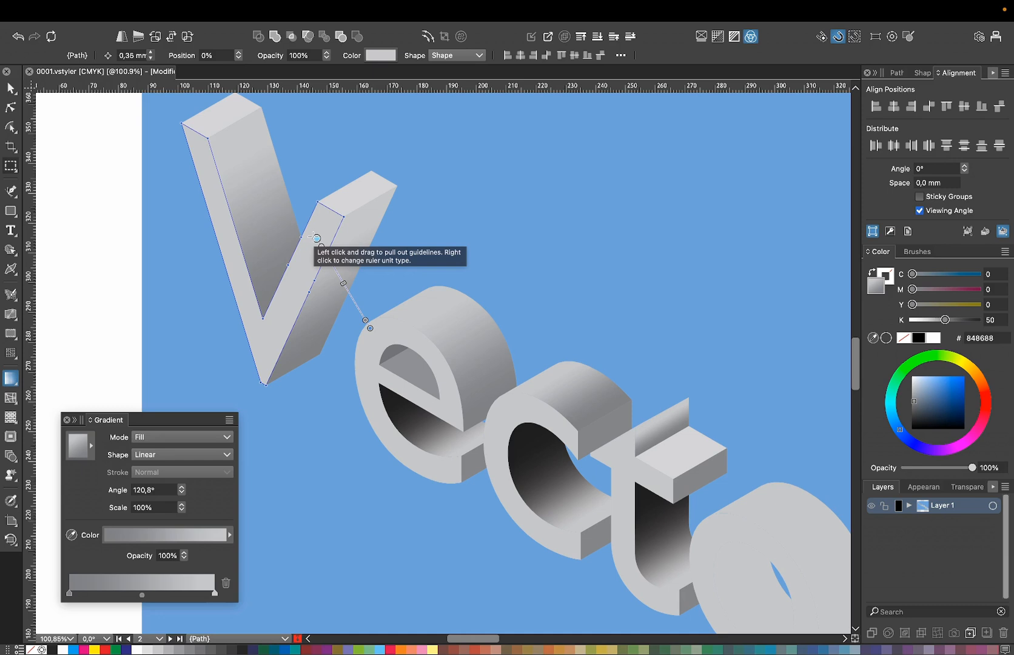
drag(317, 239, 361, 201)
click(365, 319)
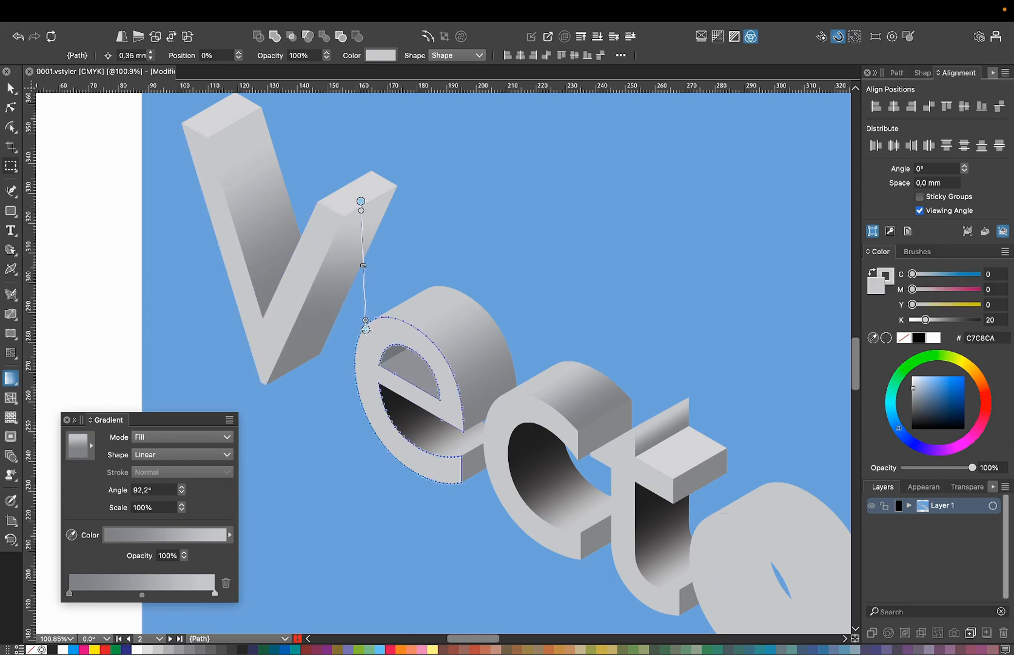
drag(366, 320, 298, 368)
mouse_move(366, 202)
mouse_down()
mouse_move(382, 196)
mouse_move(374, 207)
mouse_up()
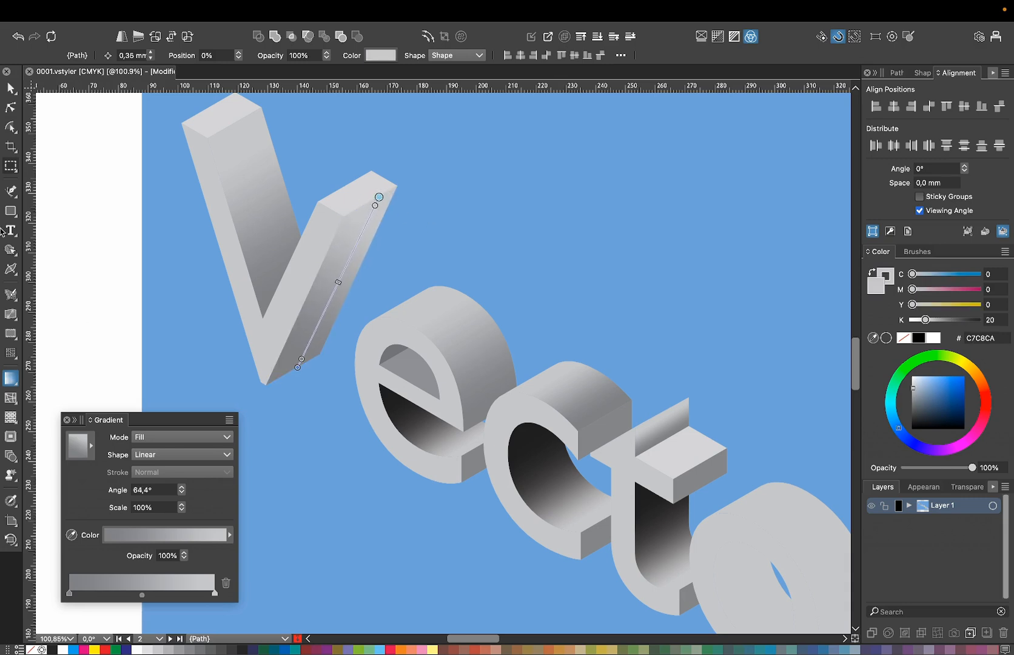
click(10, 88)
click(490, 252)
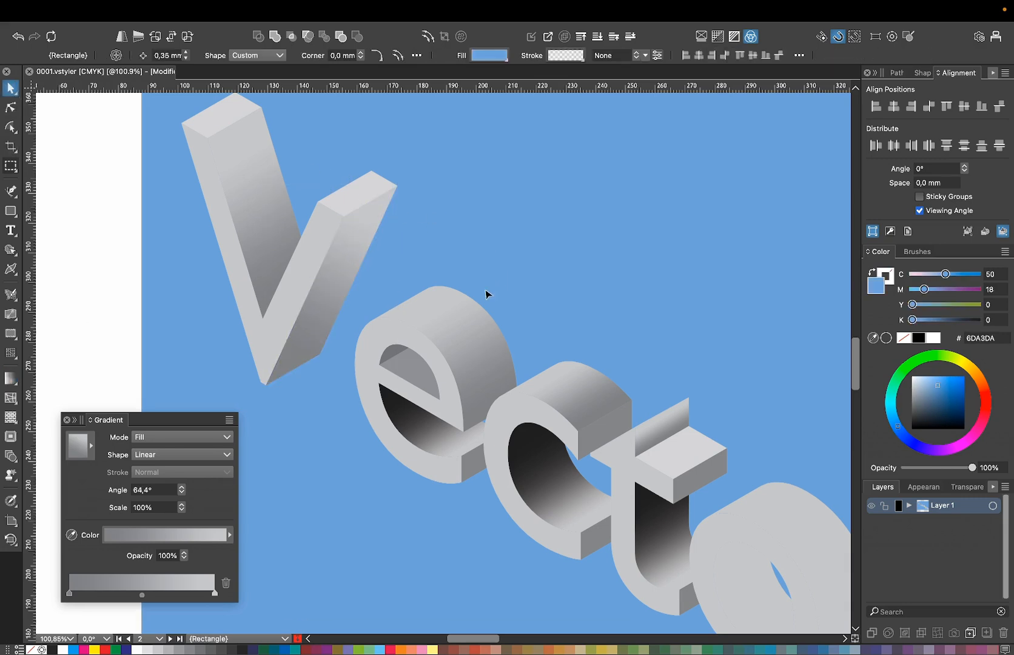
Step: Try to open the recent document 3D_letters_01 (1).vstyler and drop its entry from the recent documents list
scroll(498, 302, down, 5)
scroll(492, 297, up, 1)
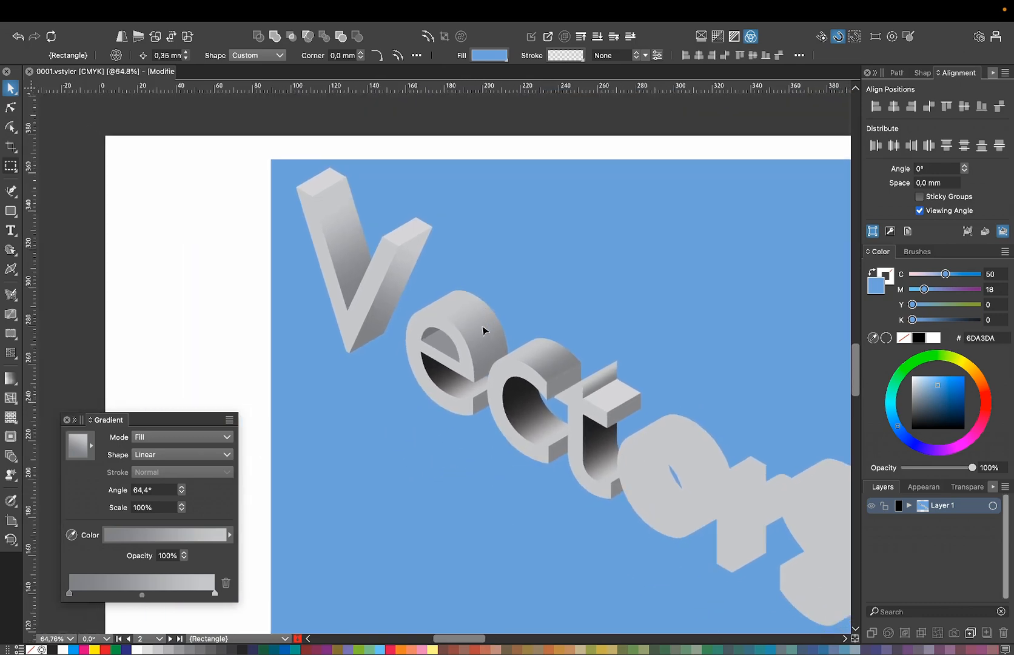
scroll(497, 341, down, 1)
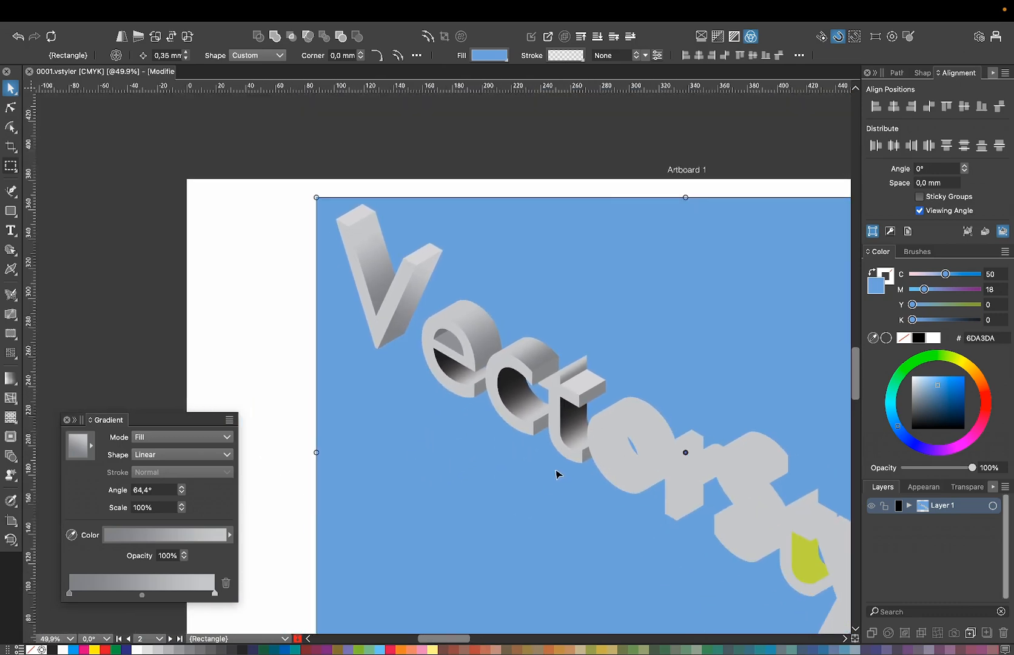
scroll(556, 476, down, 2)
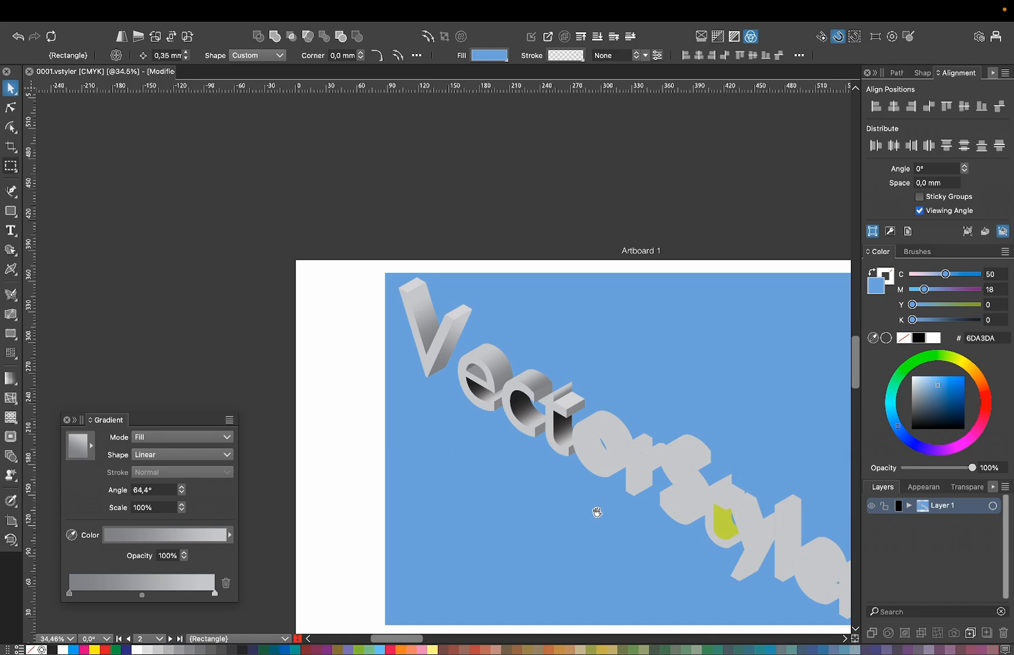
drag(597, 512, 473, 415)
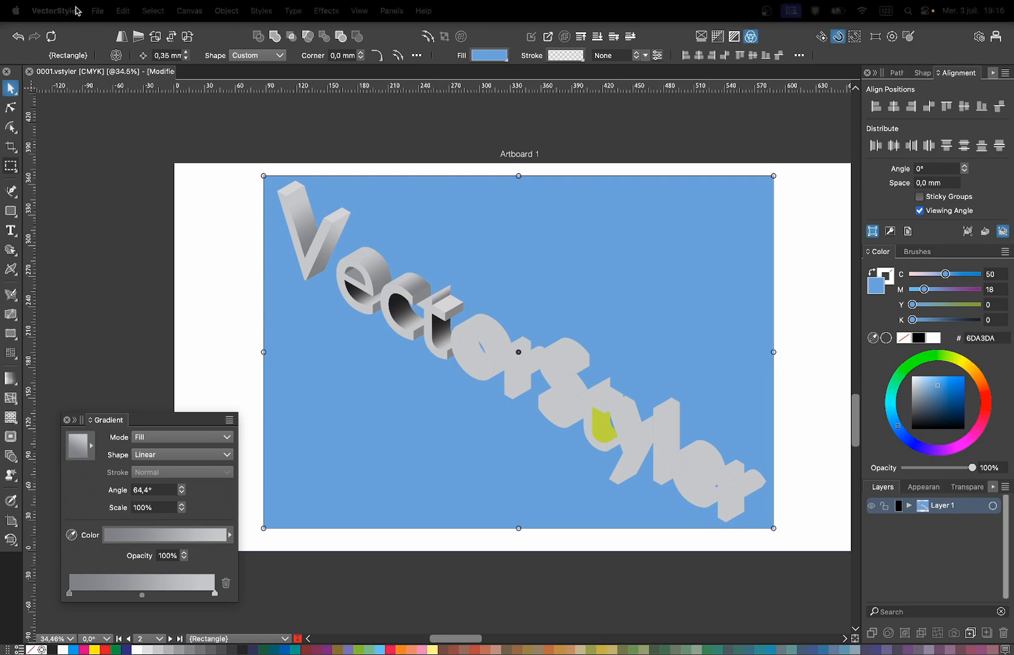
click(97, 11)
mouse_move(140, 96)
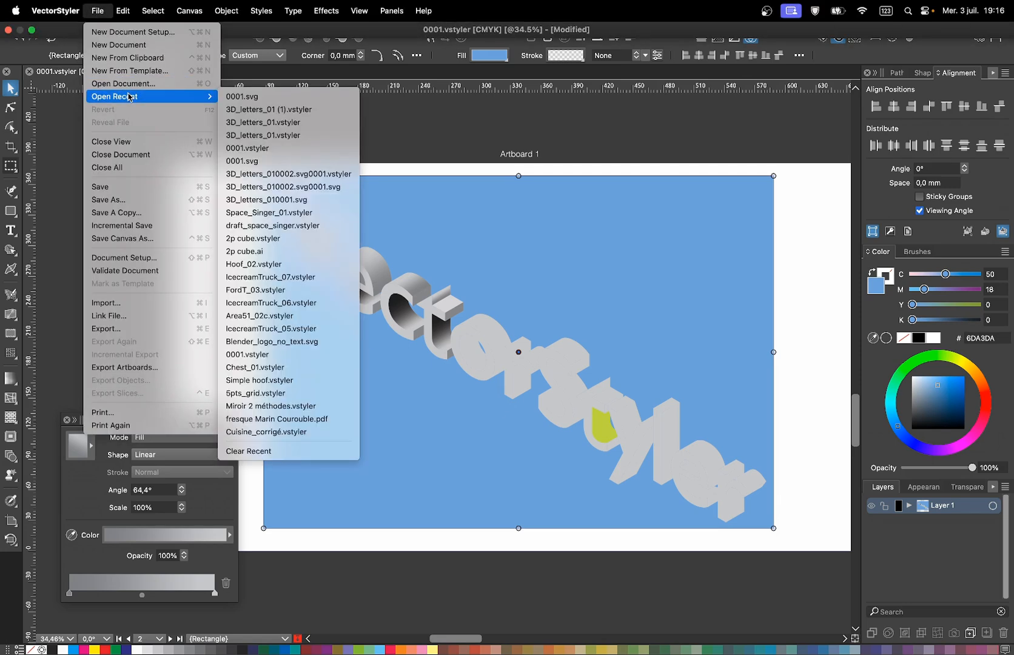
click(238, 111)
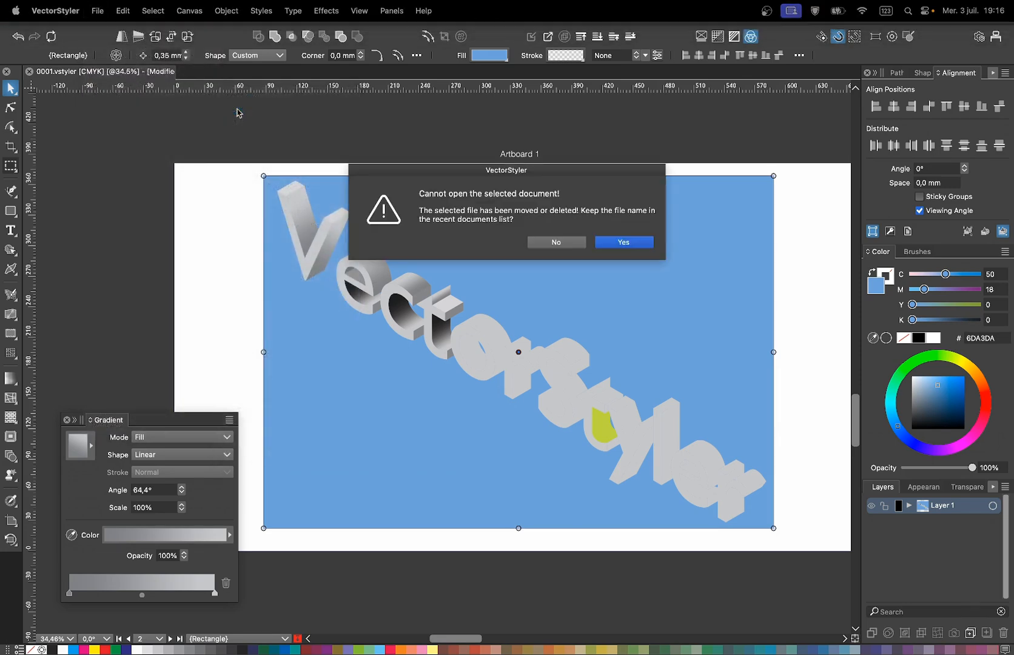
click(576, 244)
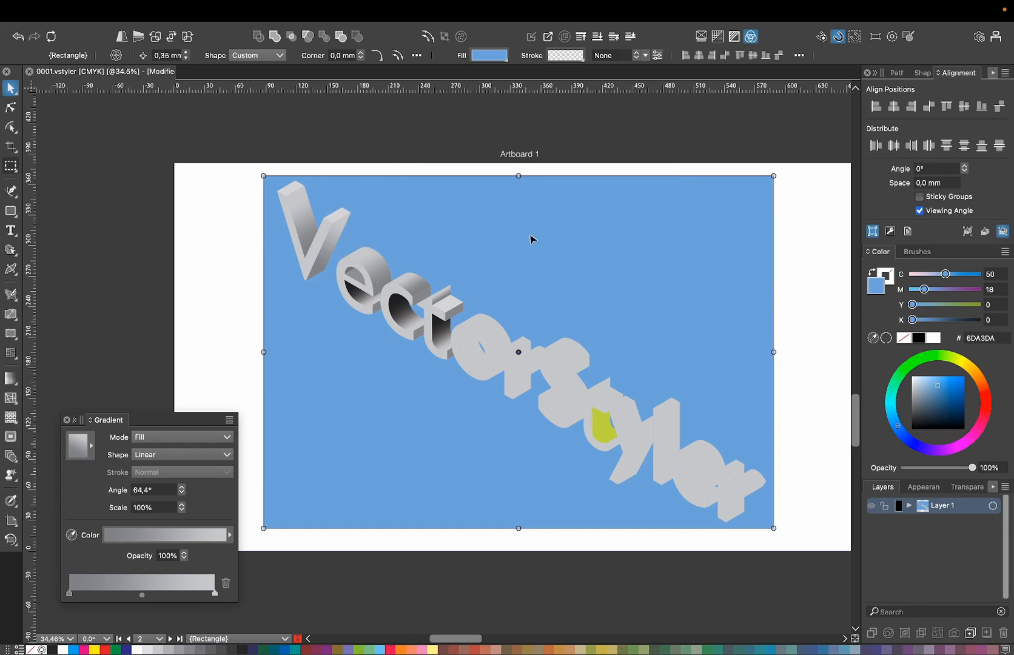
Step: Open the recent document 3D_letters_01.vstyler and display its artwork as outlines
click(97, 10)
mouse_move(139, 96)
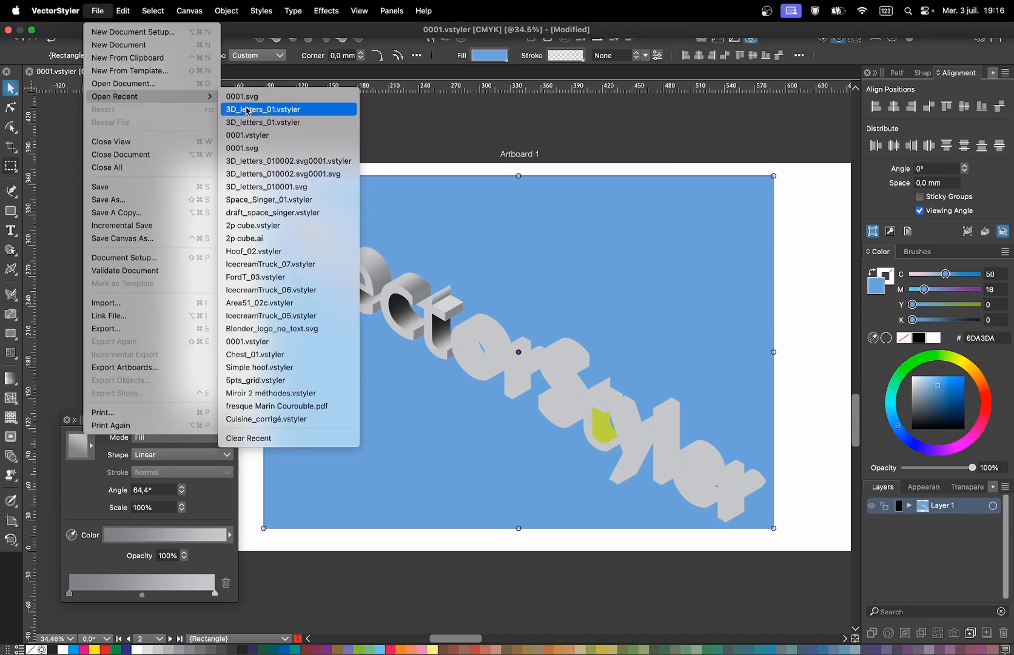
click(246, 110)
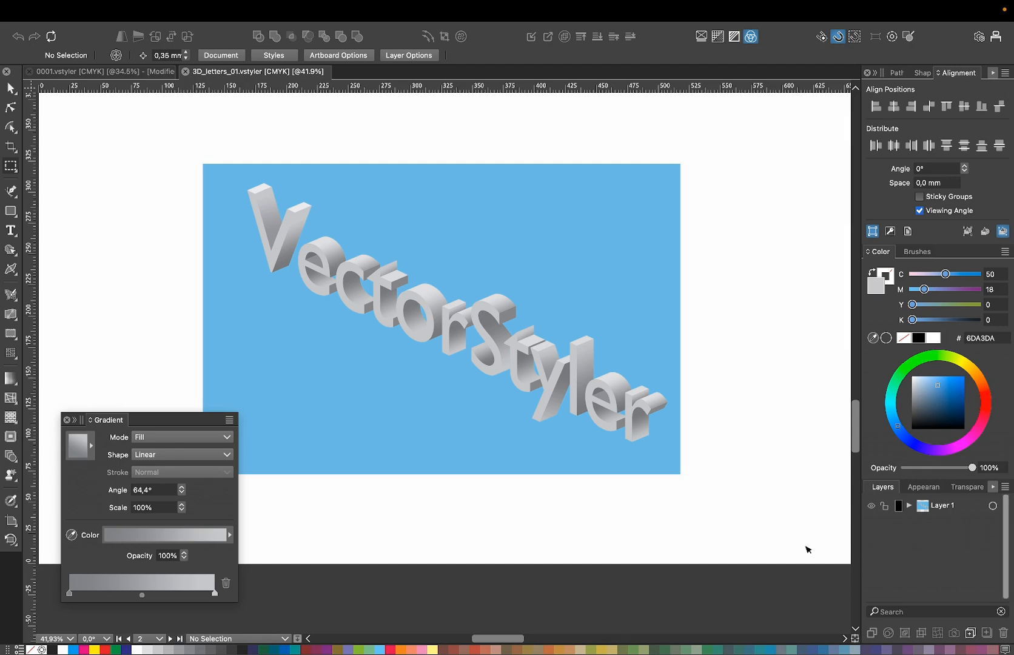
key(super+y)
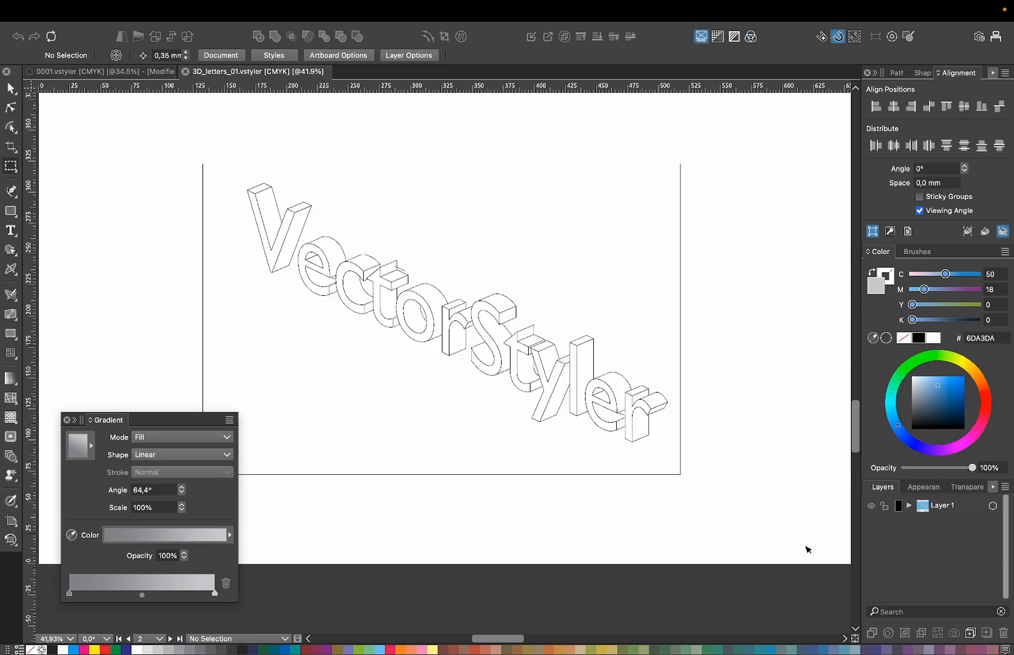